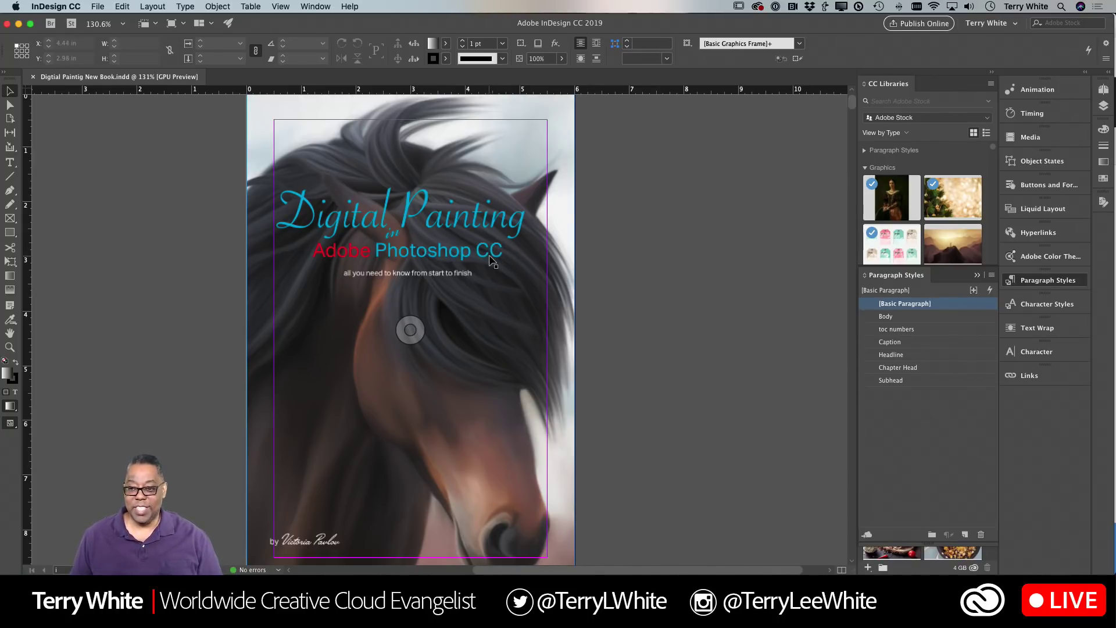
Step: Switch the workspace to Indexing
scroll(491, 262, "down", 1)
scroll(492, 261, "up", 1)
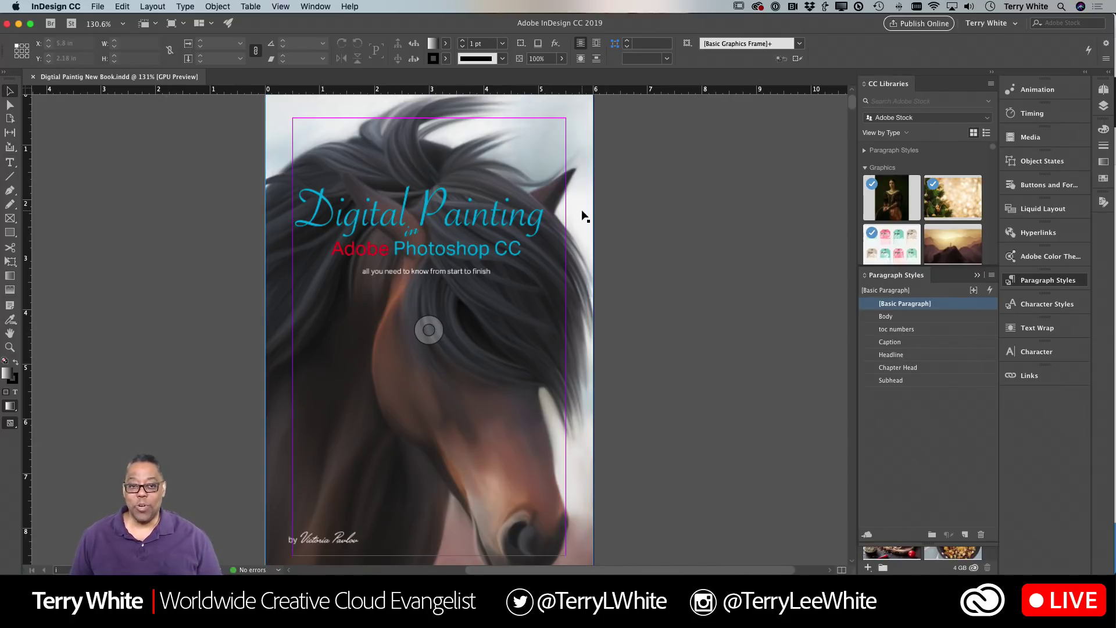
left_click(985, 24)
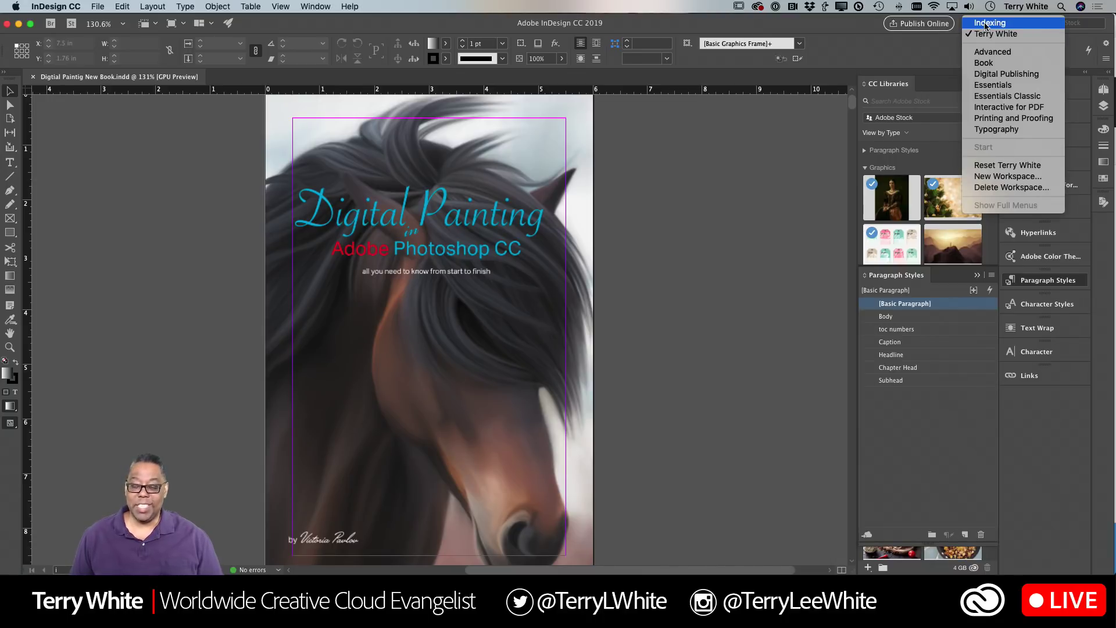
left_click(988, 23)
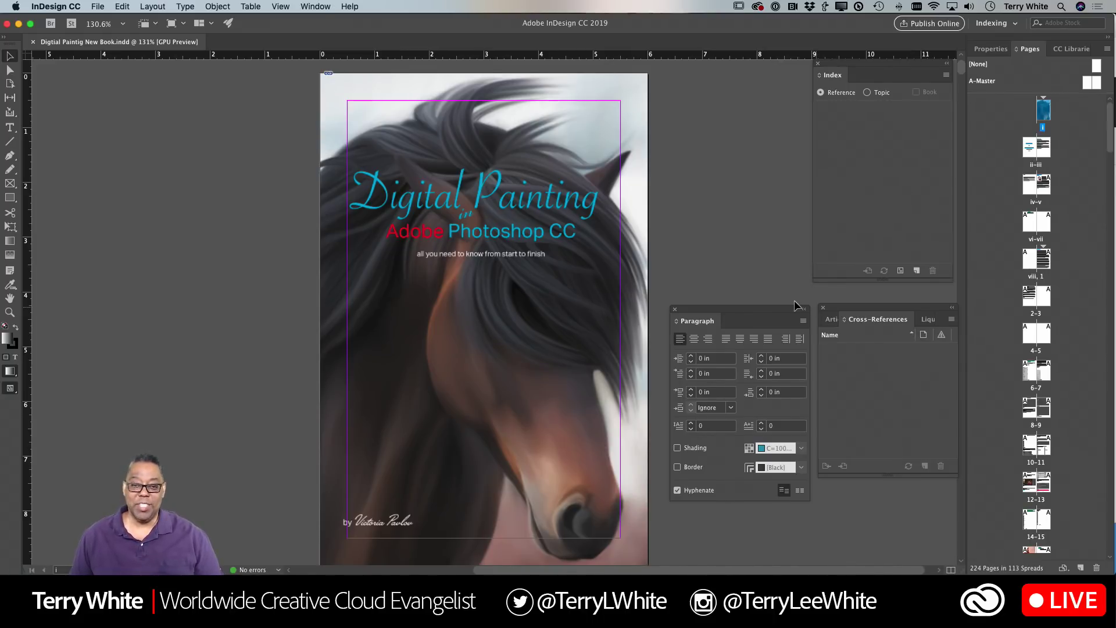
Step: Show the Paragraph Styles panel, close the Paragraph panel and put Paragraph Styles in its place
left_click(316, 7)
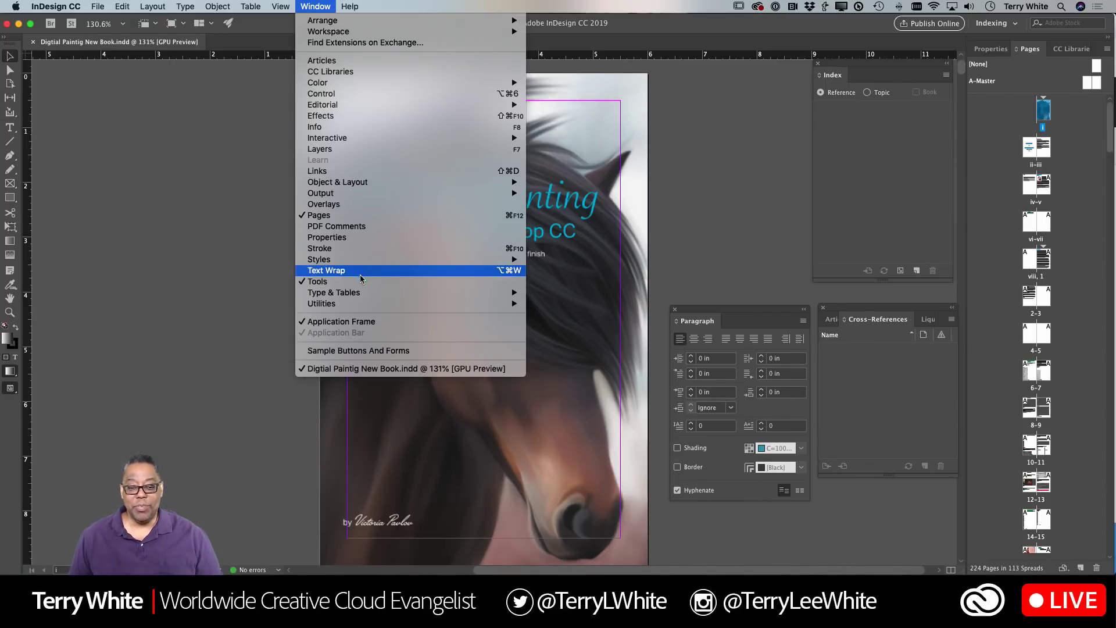
mouse_move(365, 294)
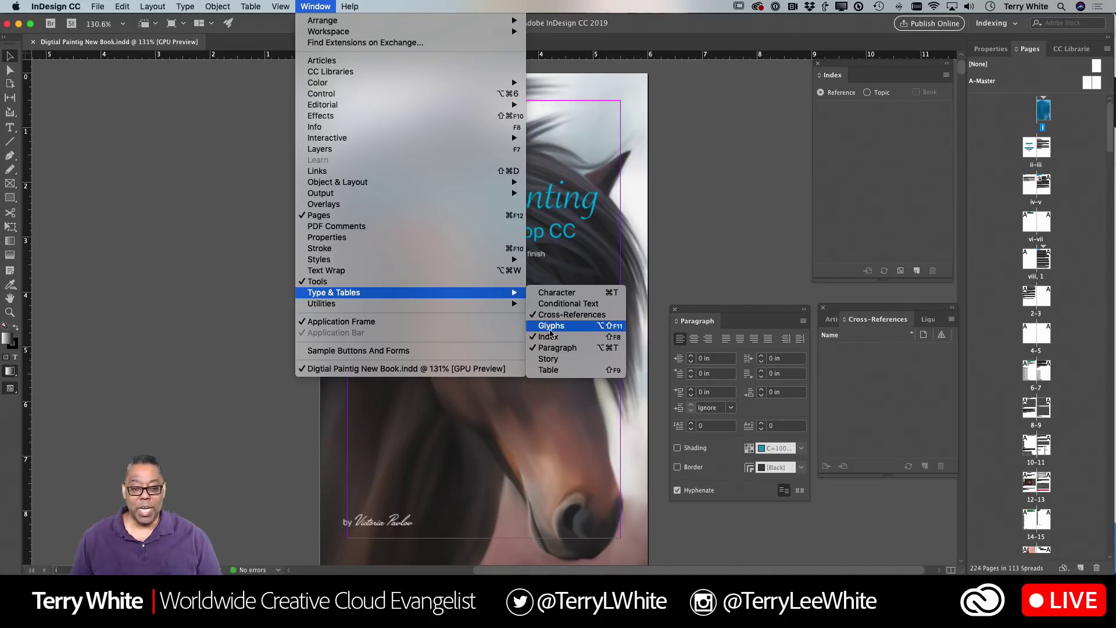
mouse_move(429, 309)
mouse_move(426, 259)
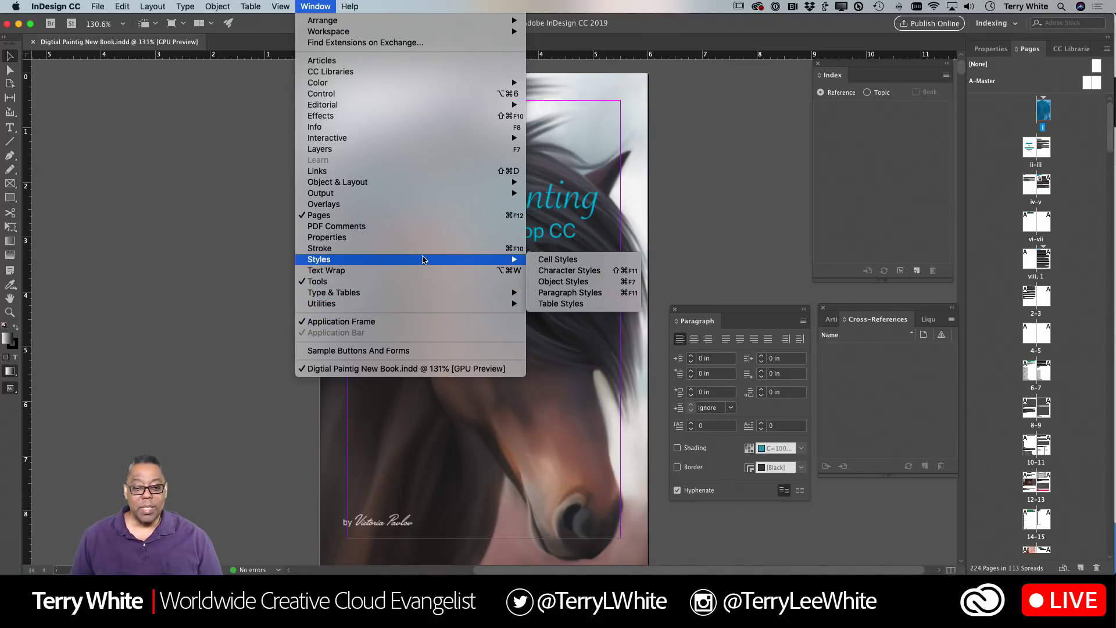
left_click(567, 293)
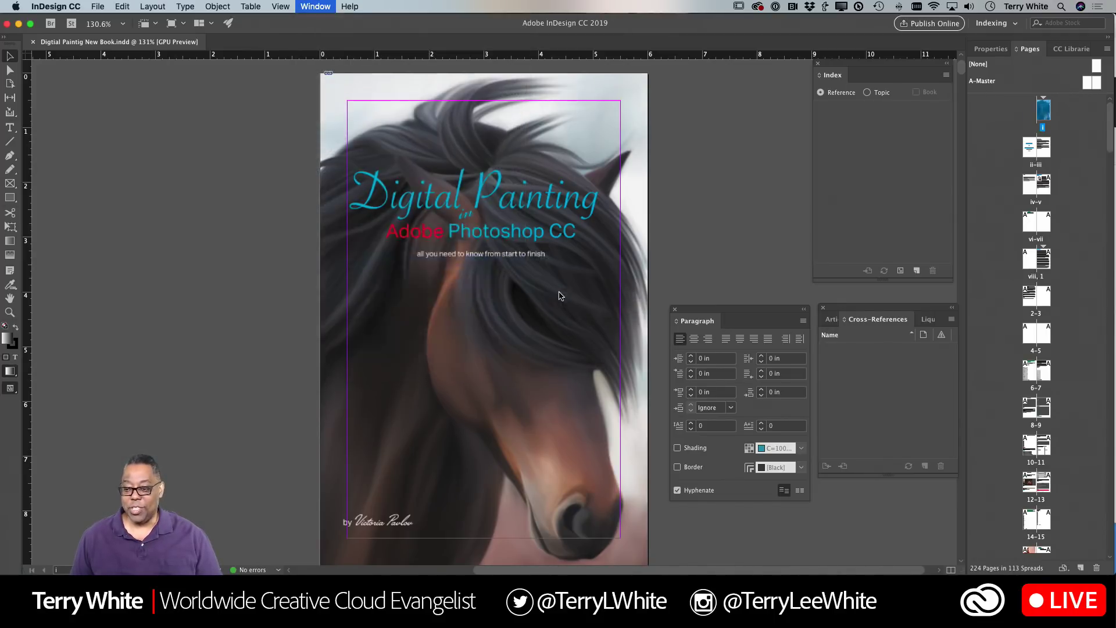
left_click_drag(438, 232, 734, 163)
left_click(675, 310)
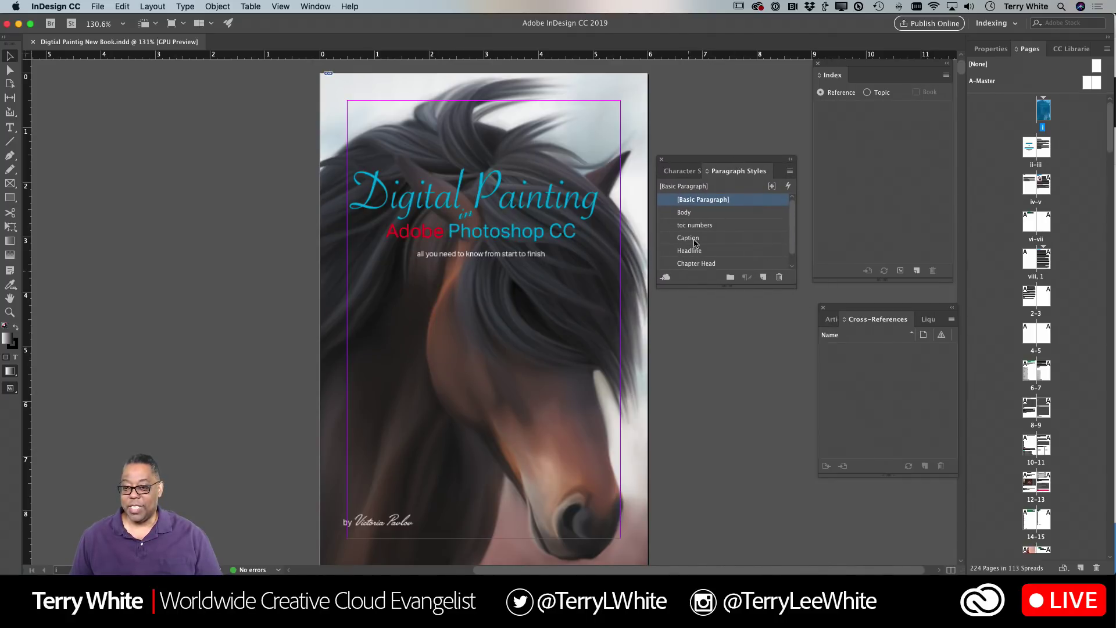
left_click_drag(730, 162, 741, 310)
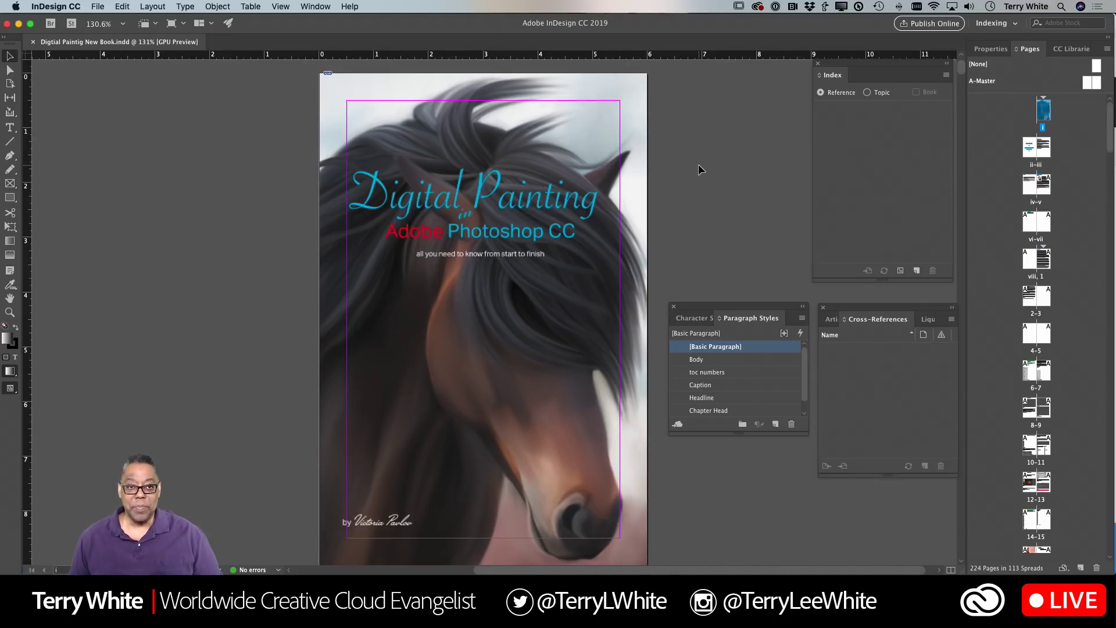
Step: Review the book's opening pages up to the Contents page with its headings and page numbers
scroll(699, 168, "down", 5)
scroll(699, 167, "down", 15)
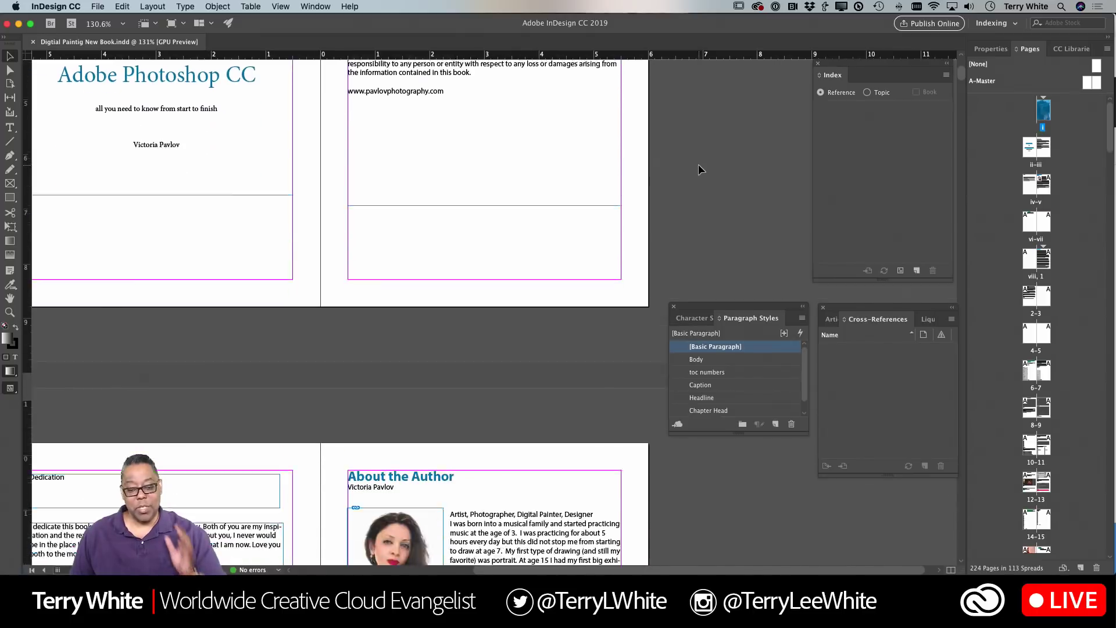
scroll(699, 164, "down", 5)
scroll(697, 164, "left", 3)
scroll(691, 169, "left", 5)
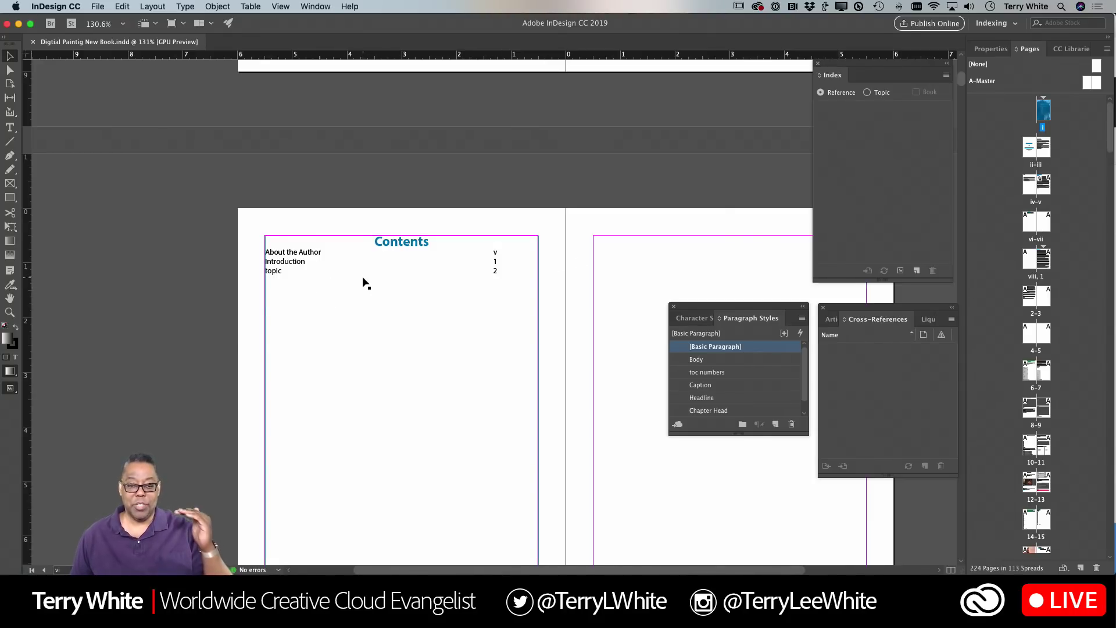
scroll(365, 283, "down", 3)
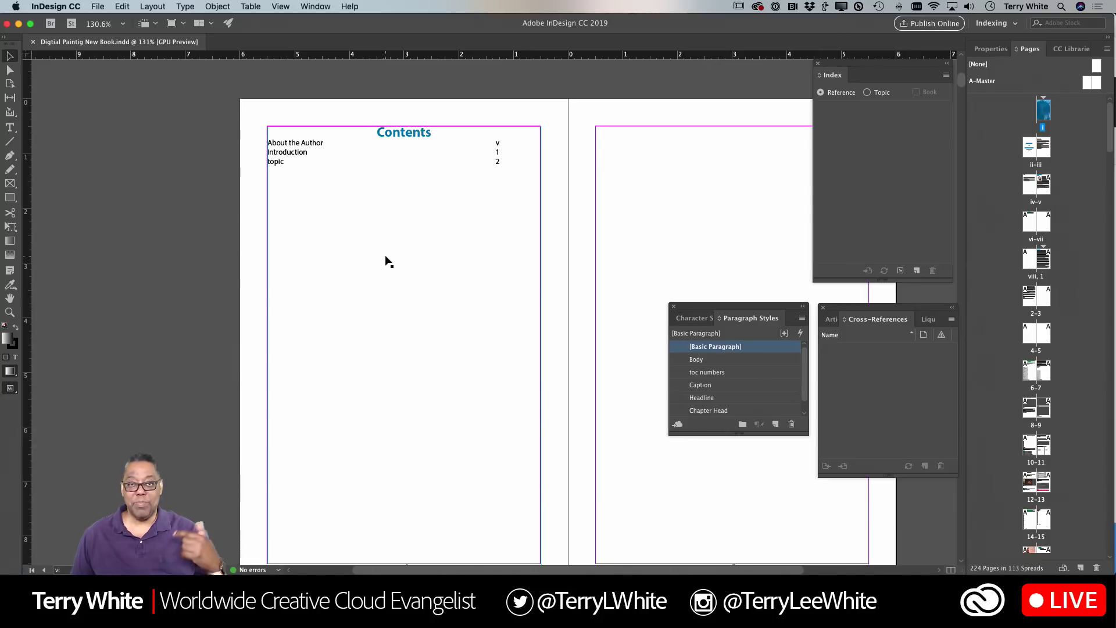
Step: Select the word "Tools" in the line "Lets Start with the Tools" on page 6
scroll(388, 262, "right", 3)
scroll(388, 261, "right", 1)
scroll(388, 261, "down", 20)
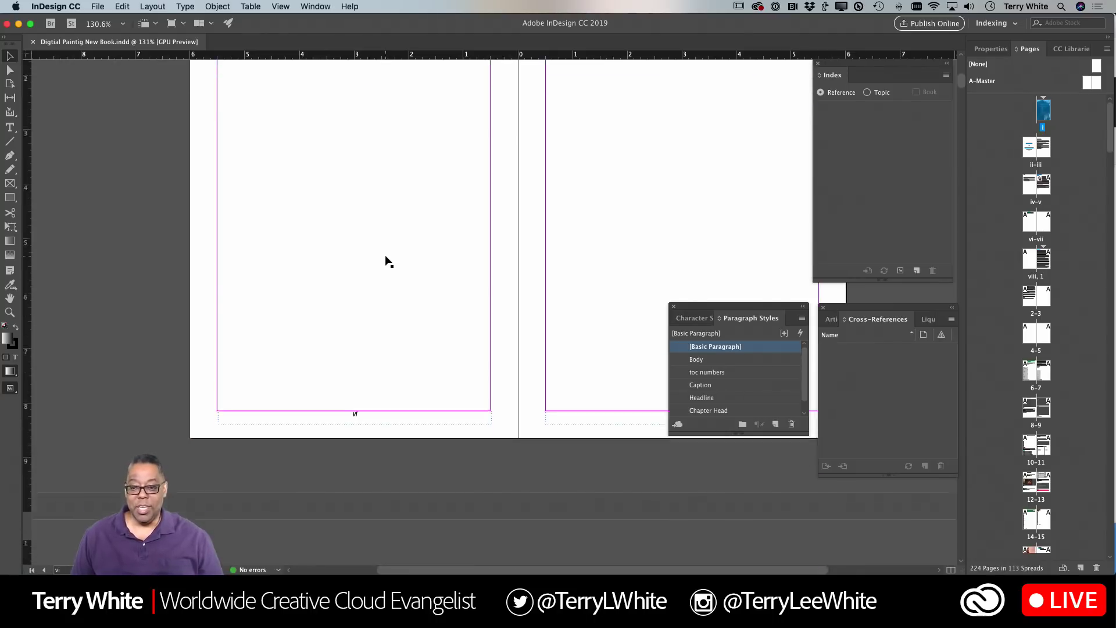
scroll(388, 262, "down", 20)
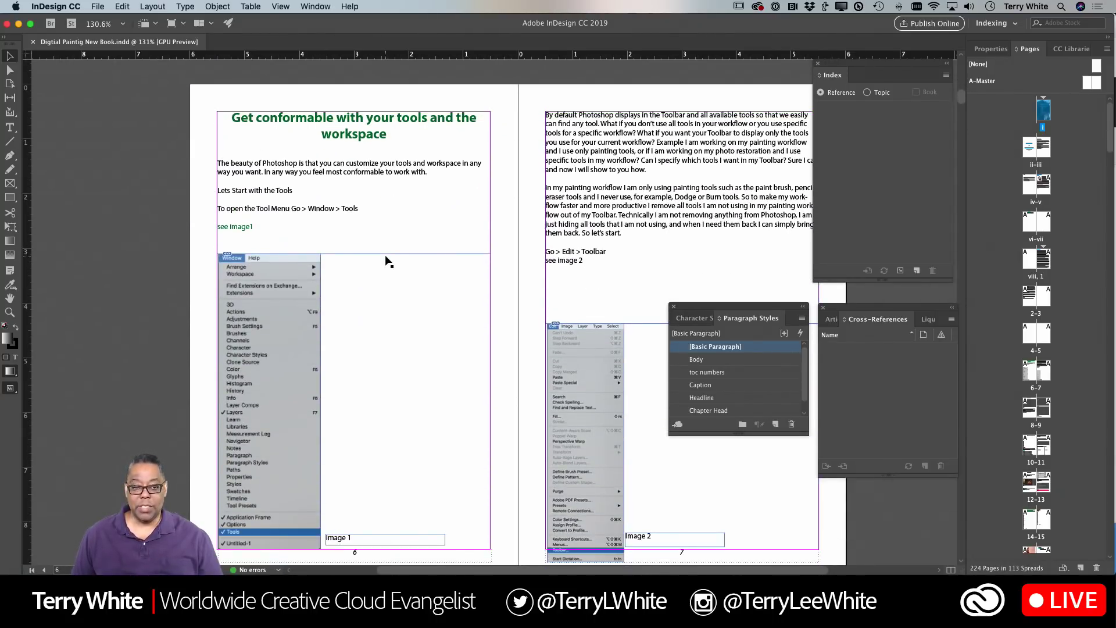
scroll(414, 282, "right", 6)
scroll(407, 280, "right", 1)
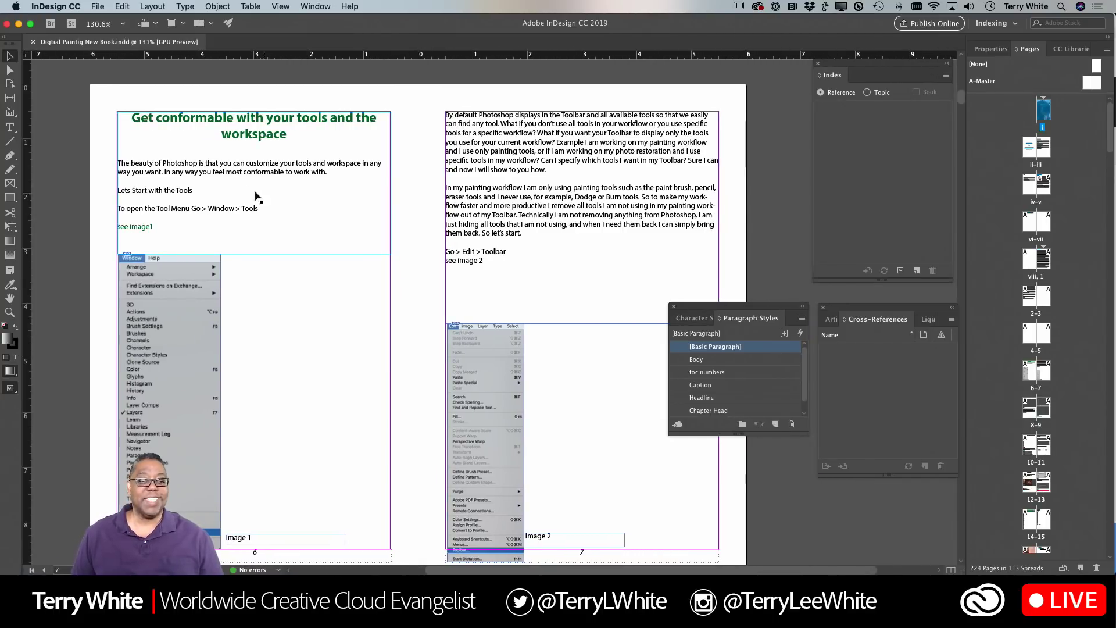
double_click(190, 119)
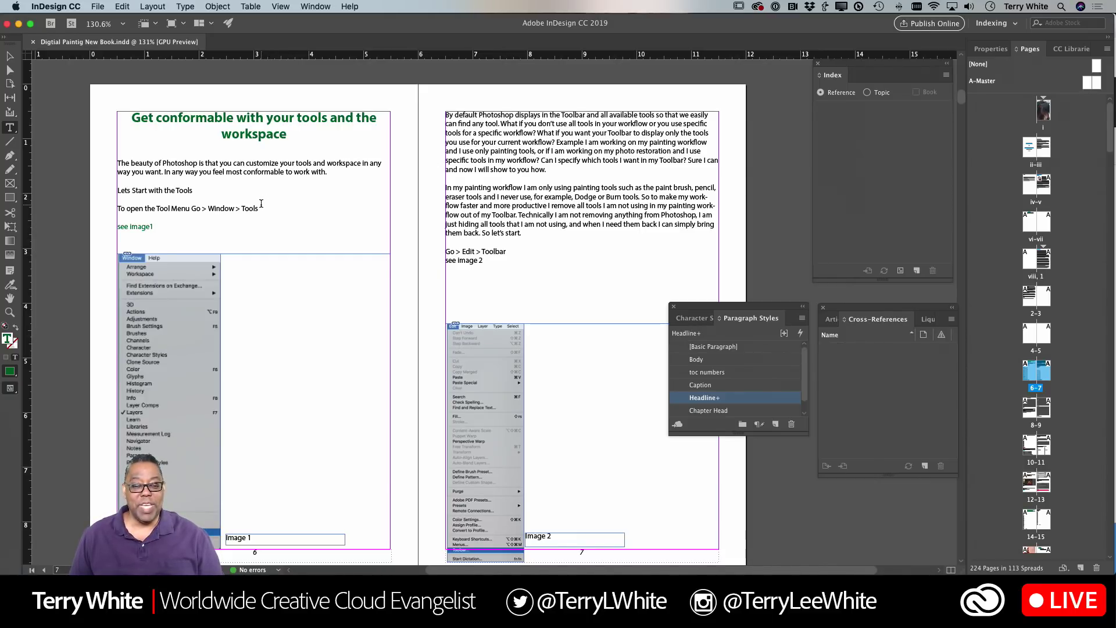
scroll(264, 210, "right", 1)
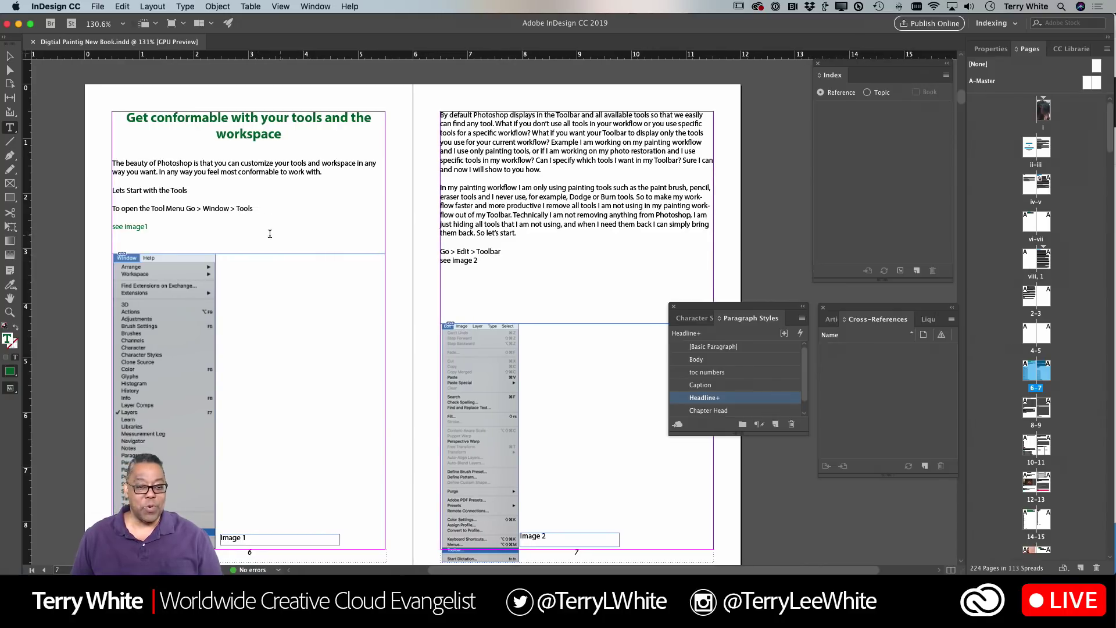
double_click(173, 190)
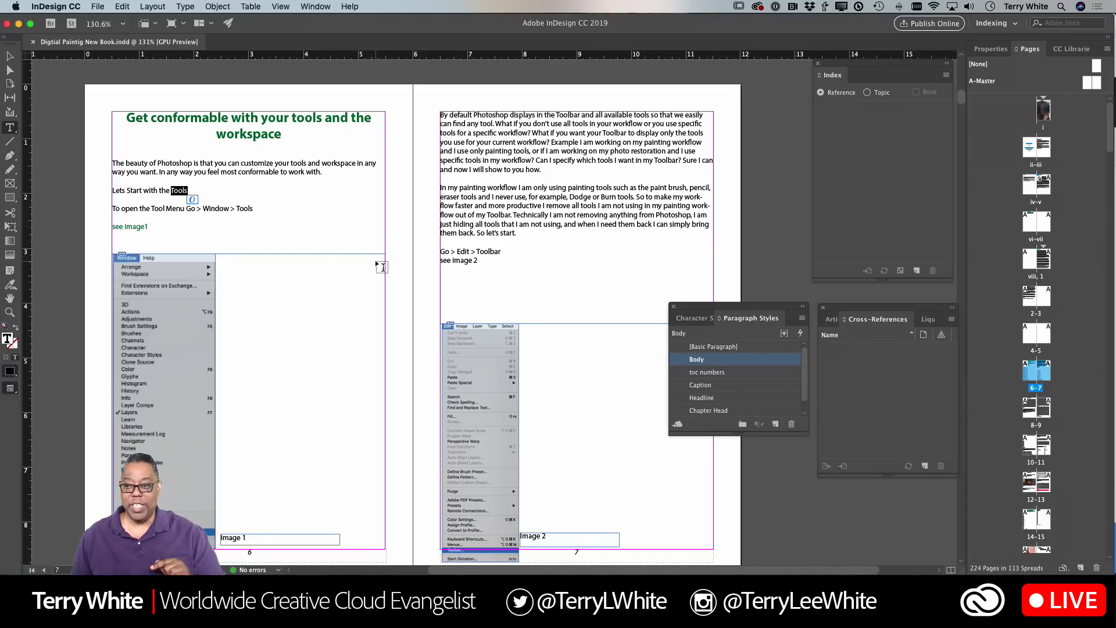
Step: Start a new index topic with "Animals" as its first topic level
left_click_drag(883, 64, 847, 70)
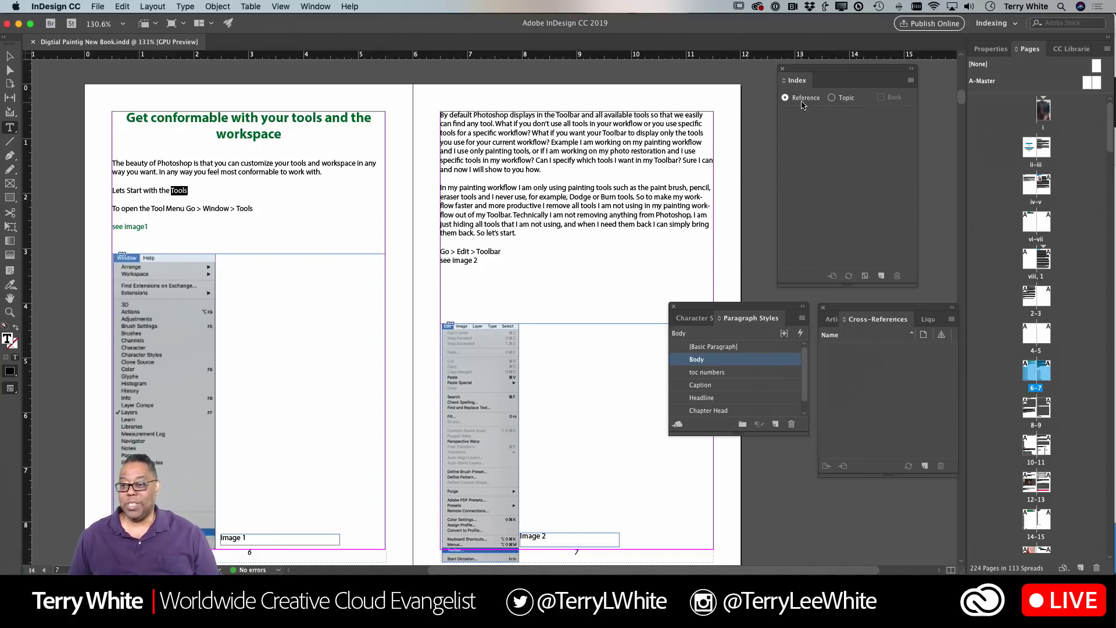
left_click(834, 100)
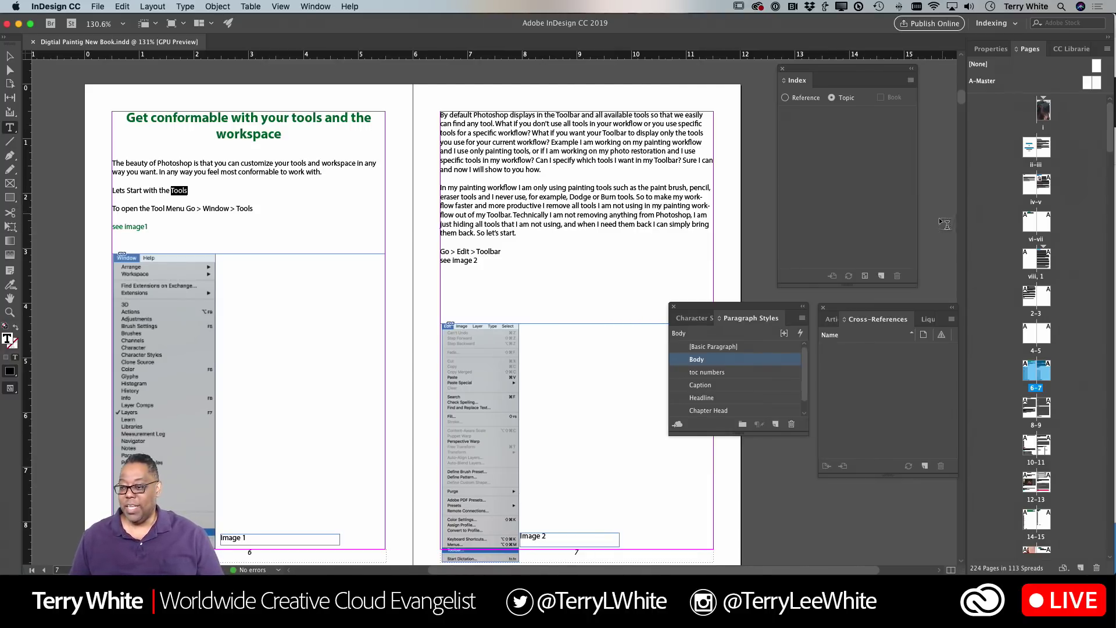
left_click(883, 276)
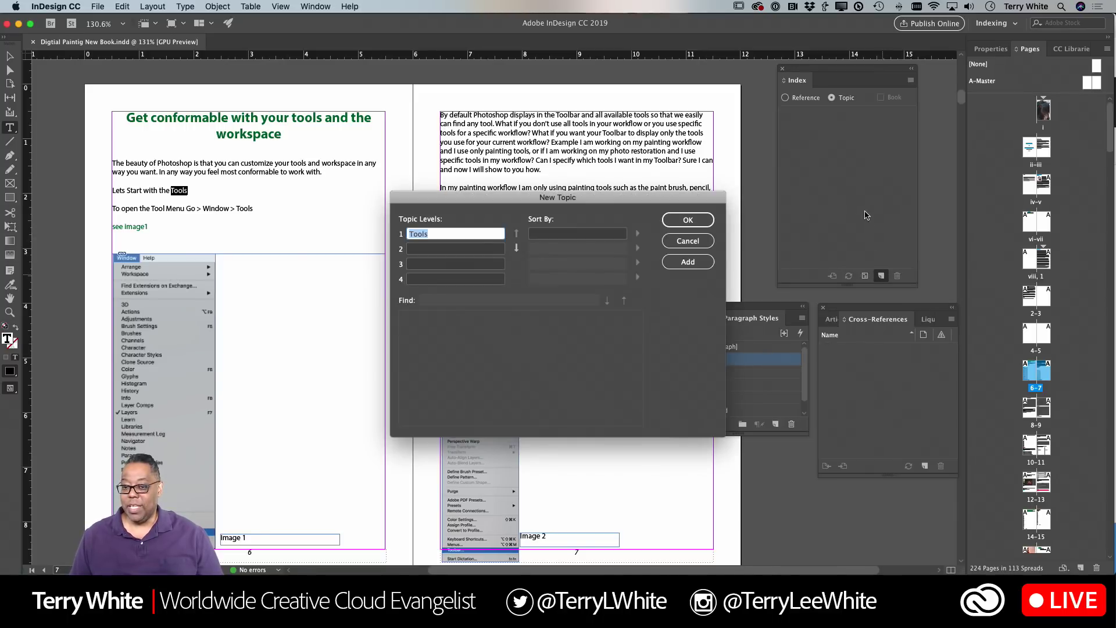
type("Anima")
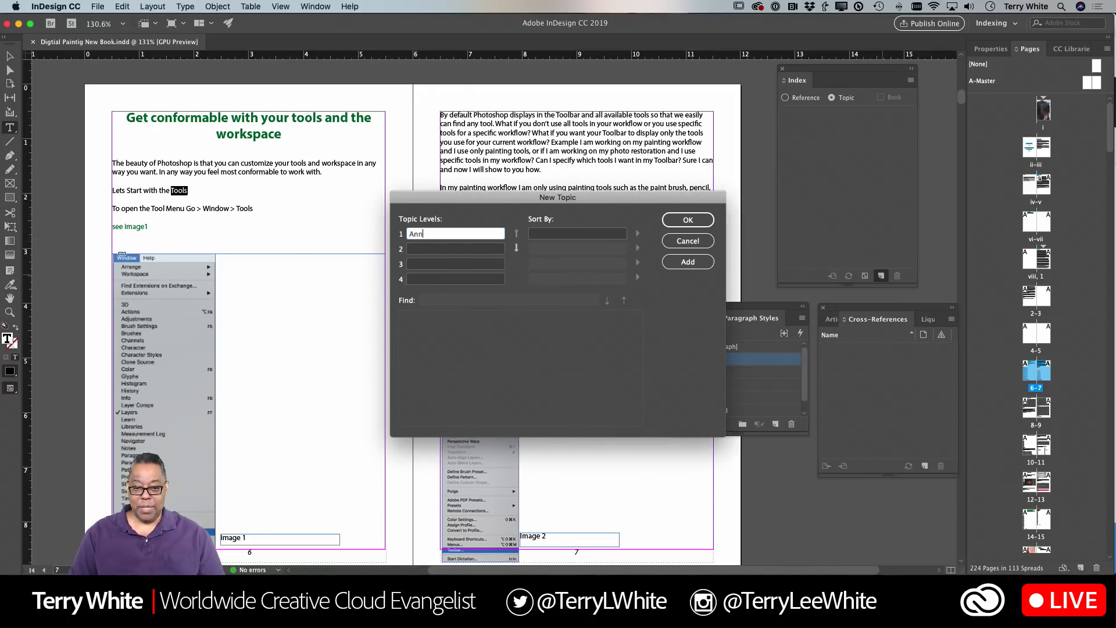
key("BackSpace")
key("BackSpace")
key("BackSpace")
type("imals")
Step: Enter "cats", "dogs" and "fish" as topic levels 2 to 4 and add the topic to the index
key("Tab")
type("cats")
key("Tab")
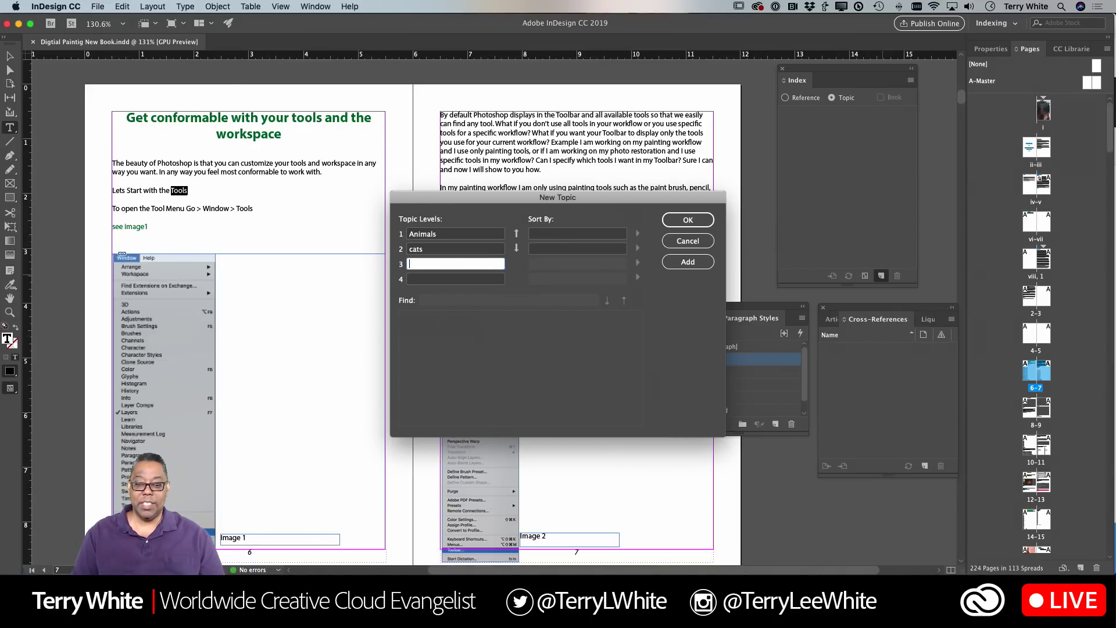
type("dogs")
key("Tab")
type("fish")
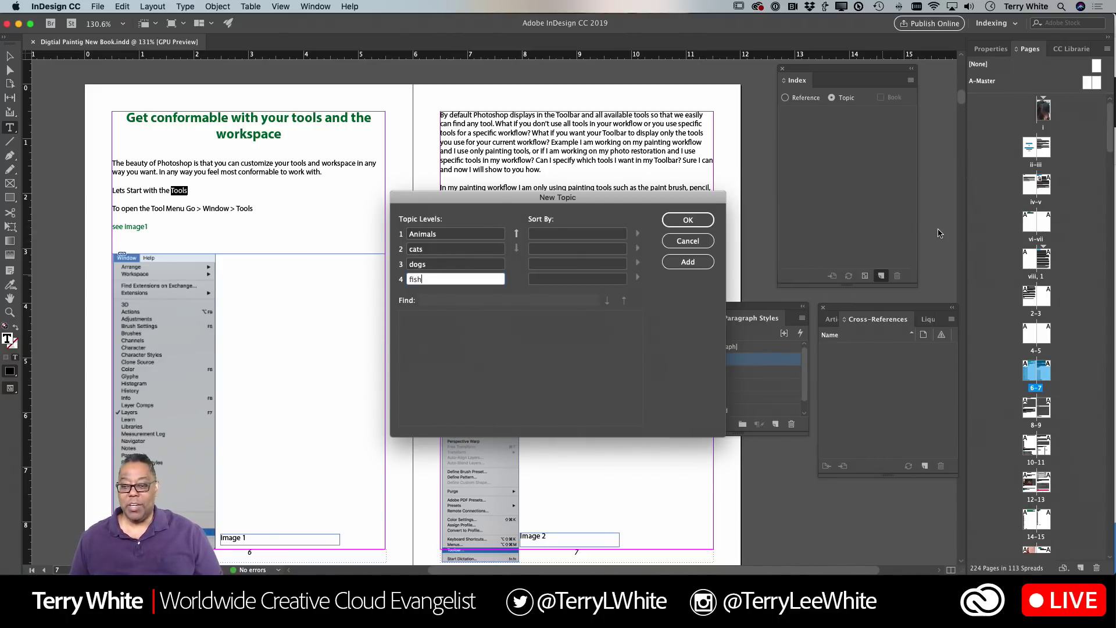
left_click(688, 262)
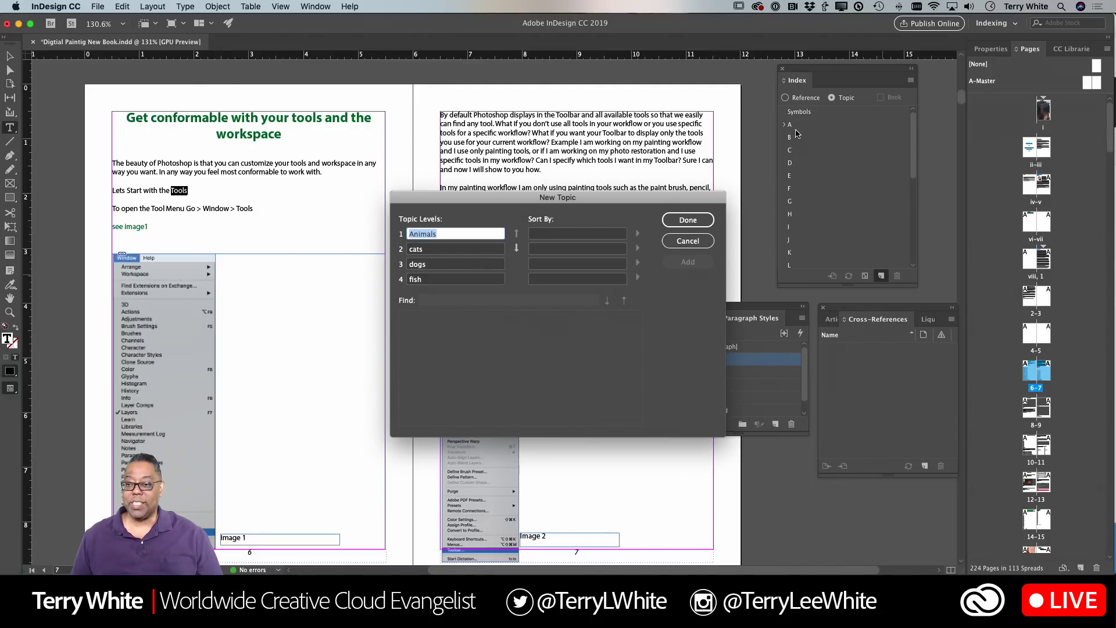
key("Return")
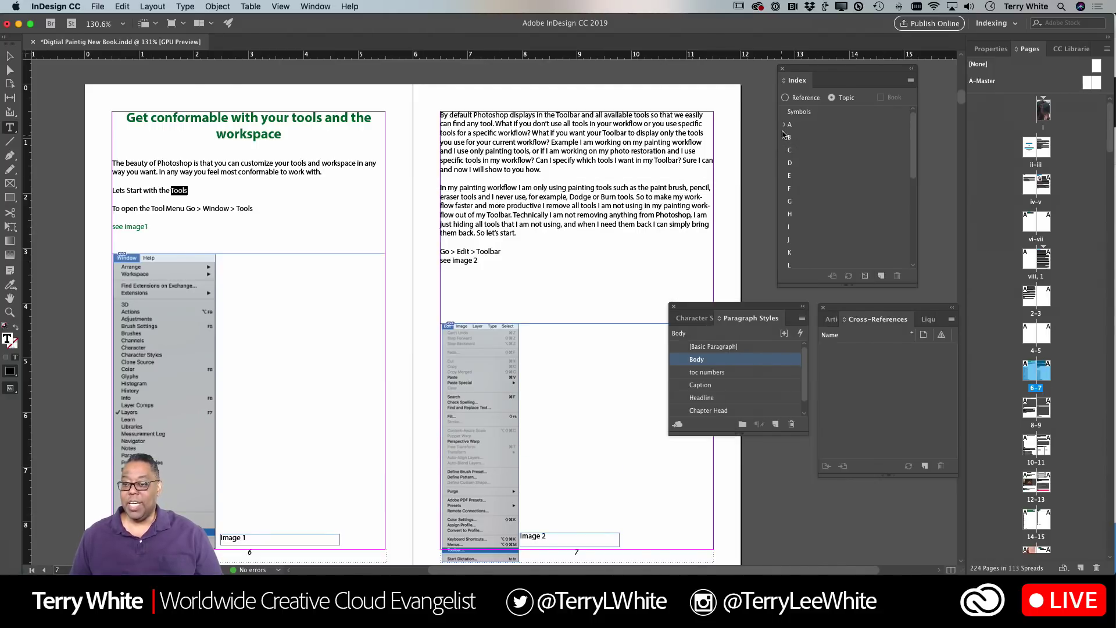
Step: Expand the Animals topic in the index down to its fish level, and undo the topic's creation
left_click(784, 124)
left_click(795, 139)
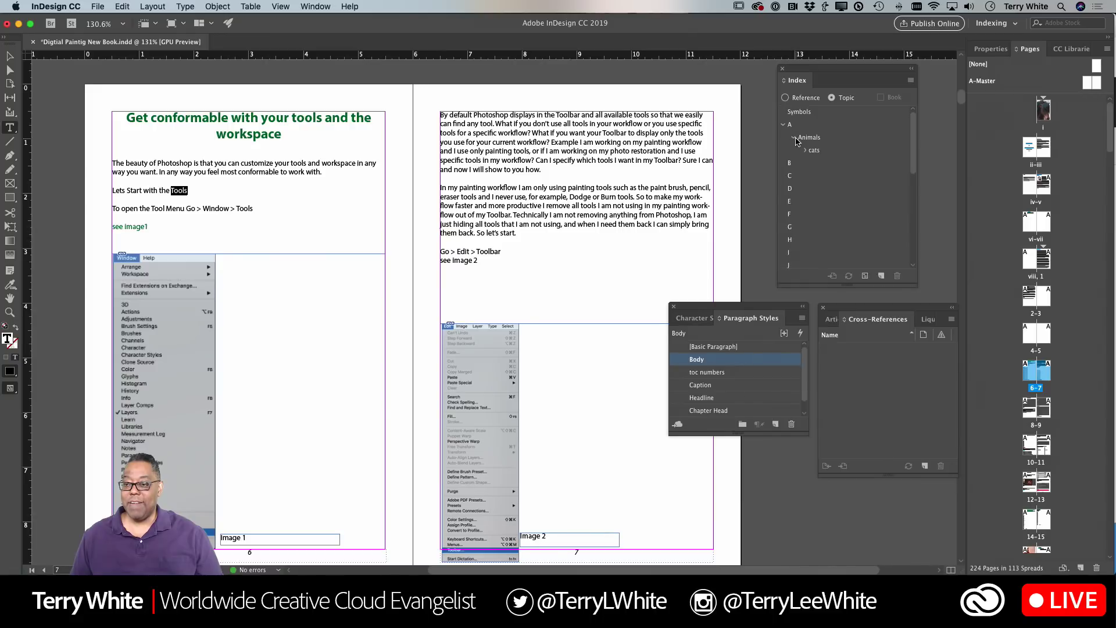
left_click(806, 150)
left_click(816, 165)
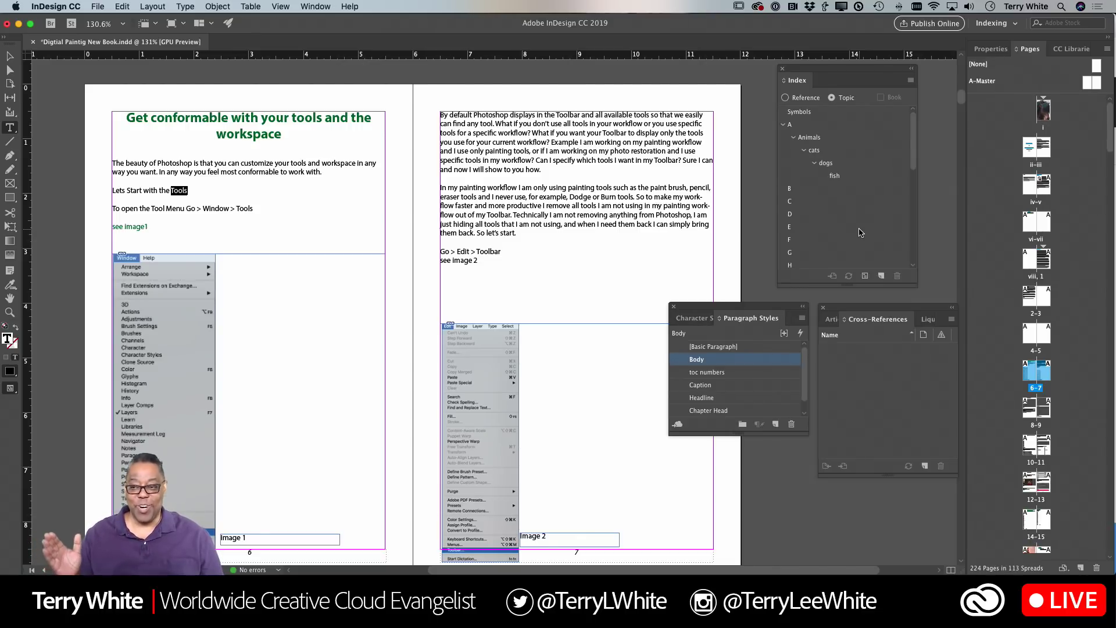
key("super+s")
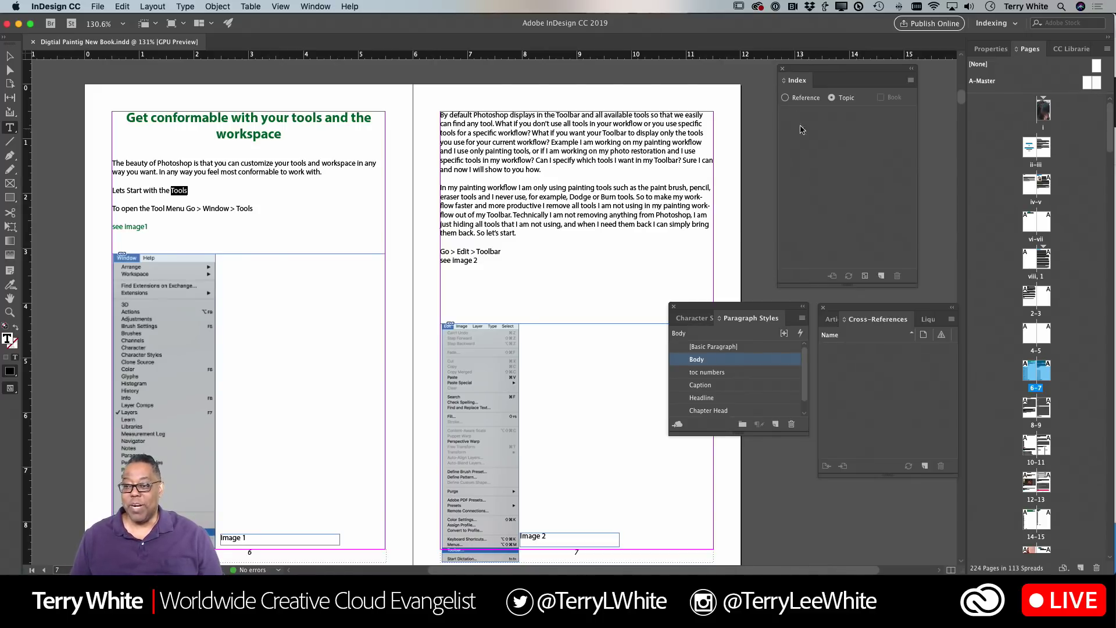
Step: Switch the index to references and add Current Page references for every occurrence of the selected word "Tools"
left_click(786, 97)
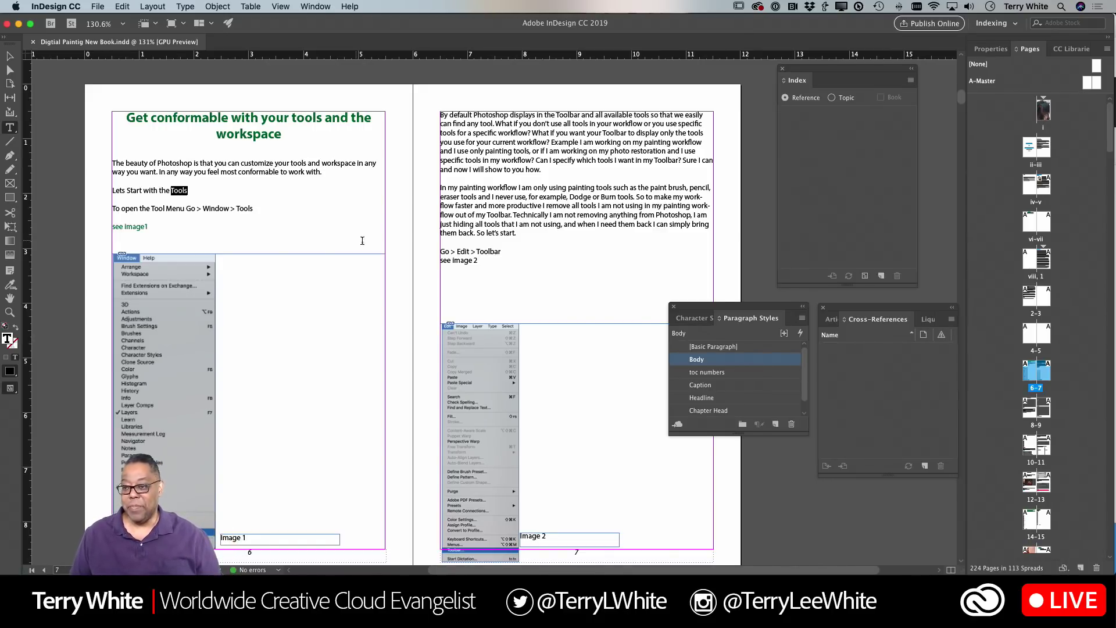
left_click(881, 276)
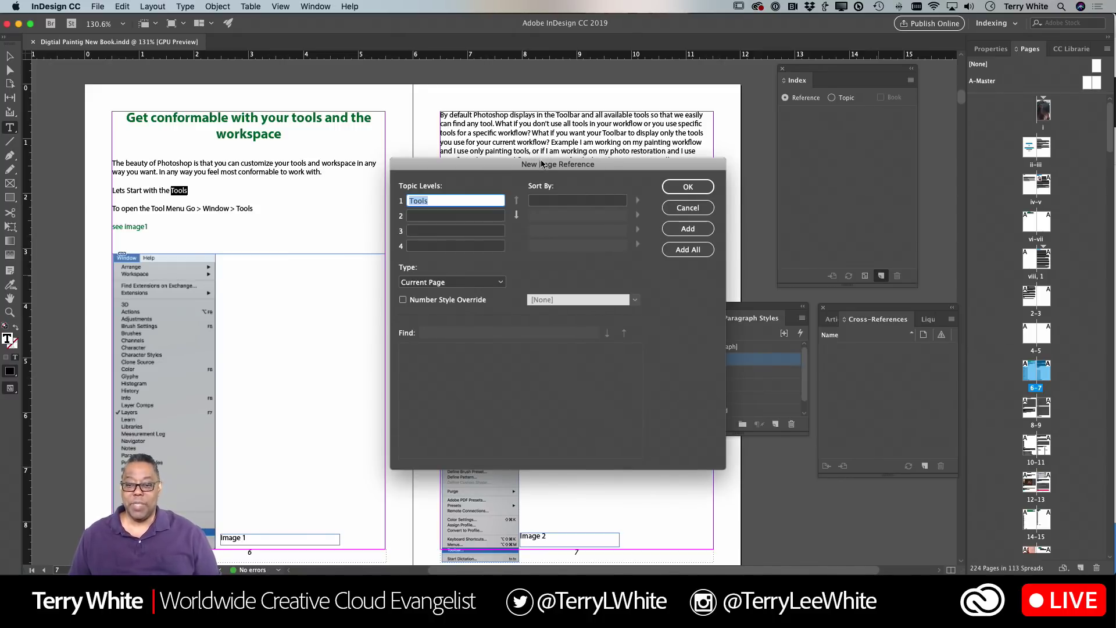
left_click_drag(542, 165, 479, 128)
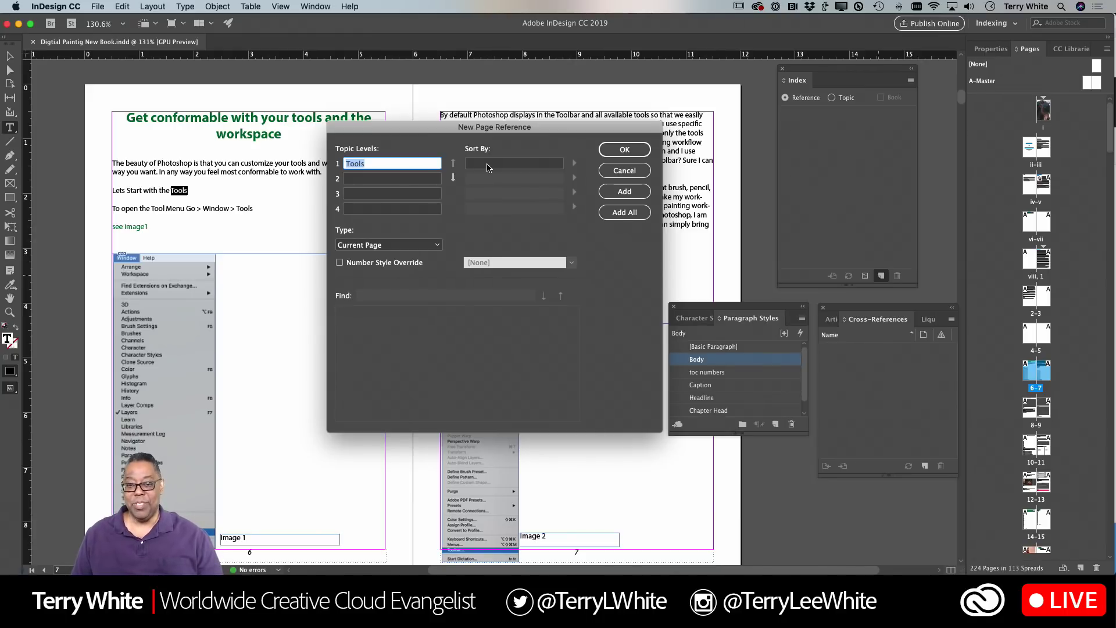
left_click(392, 249)
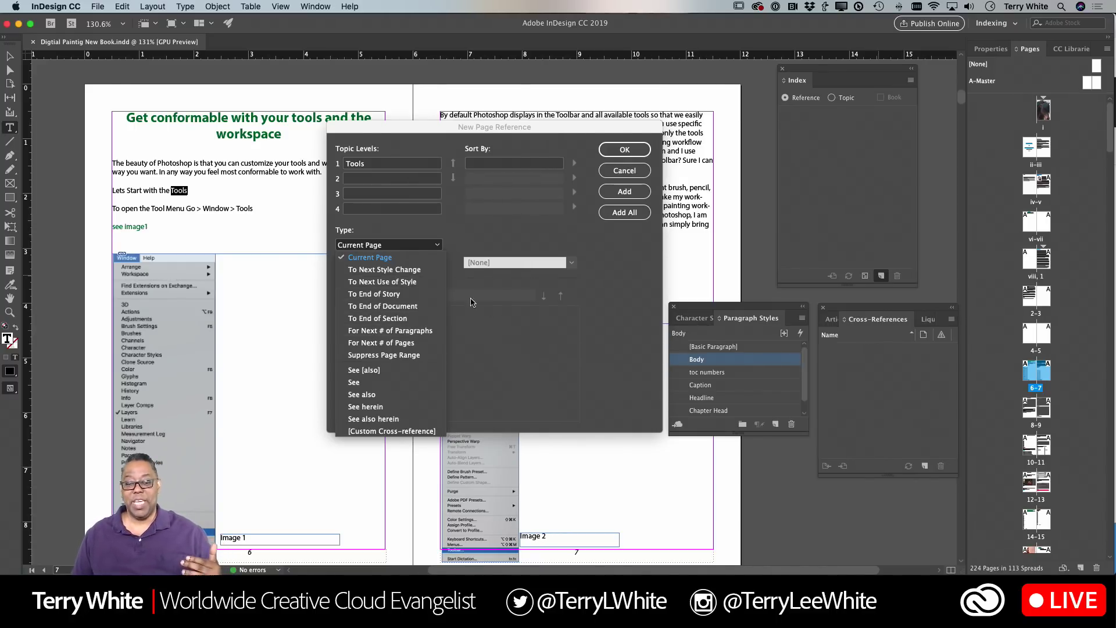
left_click(470, 237)
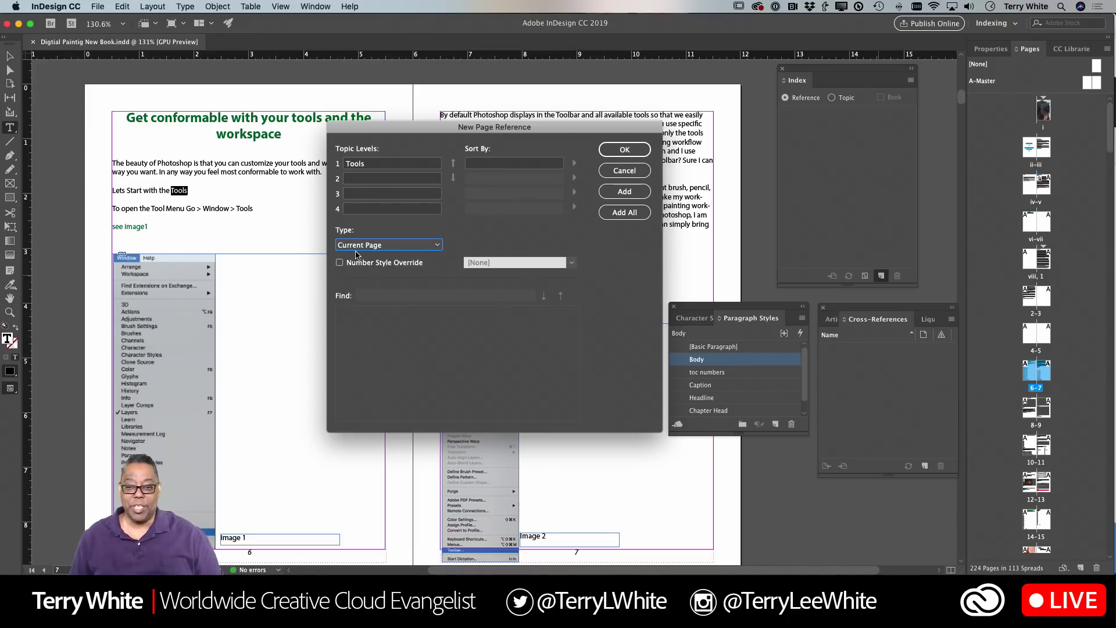
left_click(639, 193)
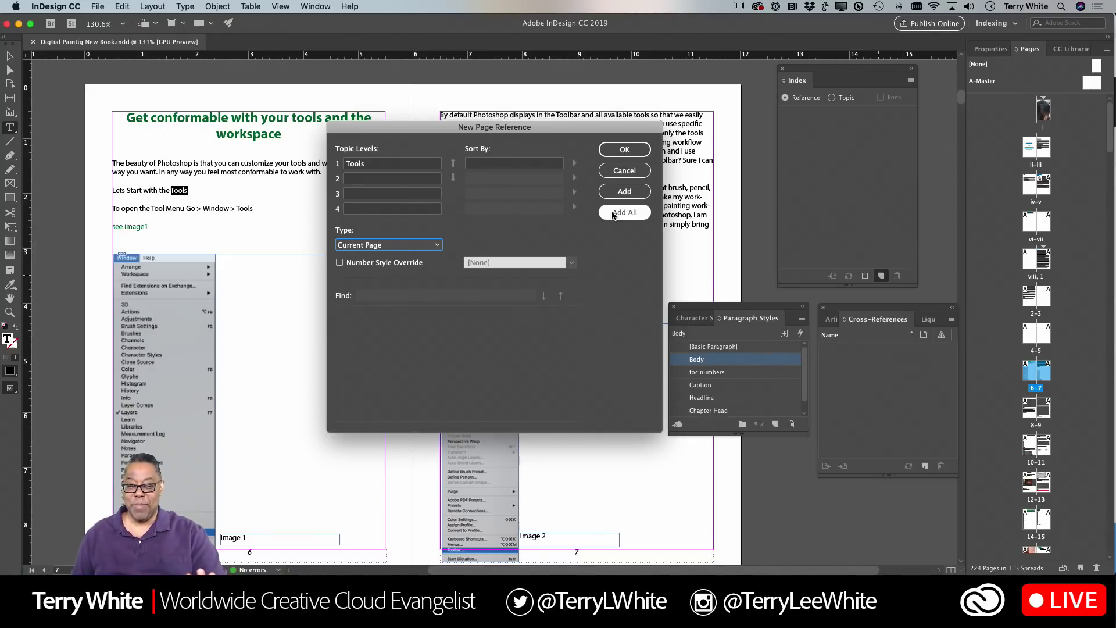
left_click(616, 213)
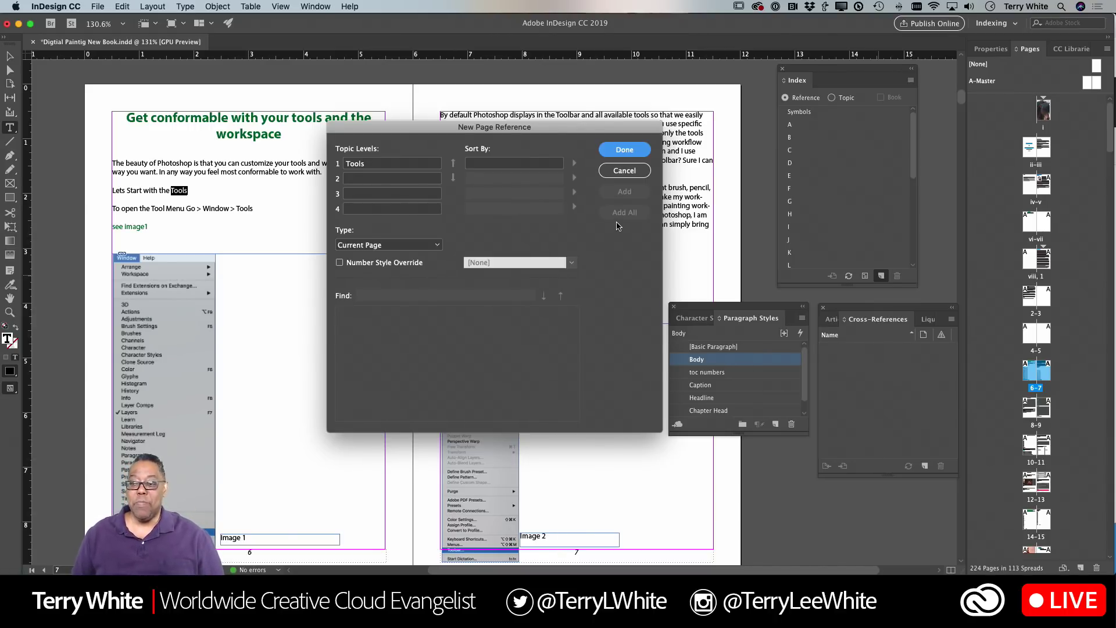
left_click(622, 152)
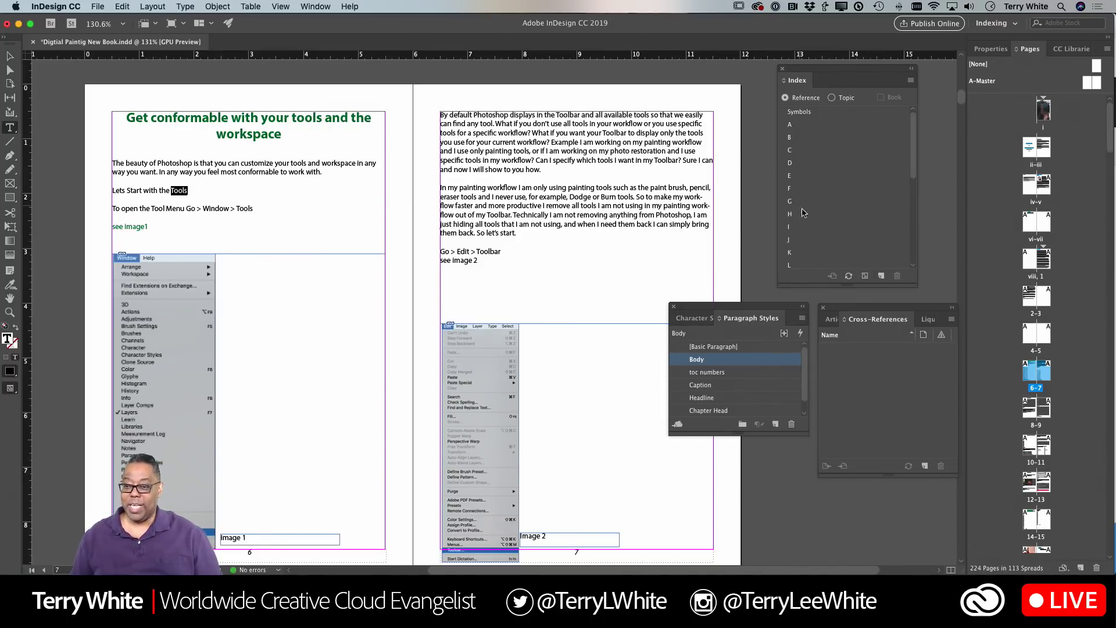
Step: Examine the page references listed for "Tools" under T in the index, and collapse the T section
scroll(842, 221, "down", 3)
scroll(841, 221, "down", 3)
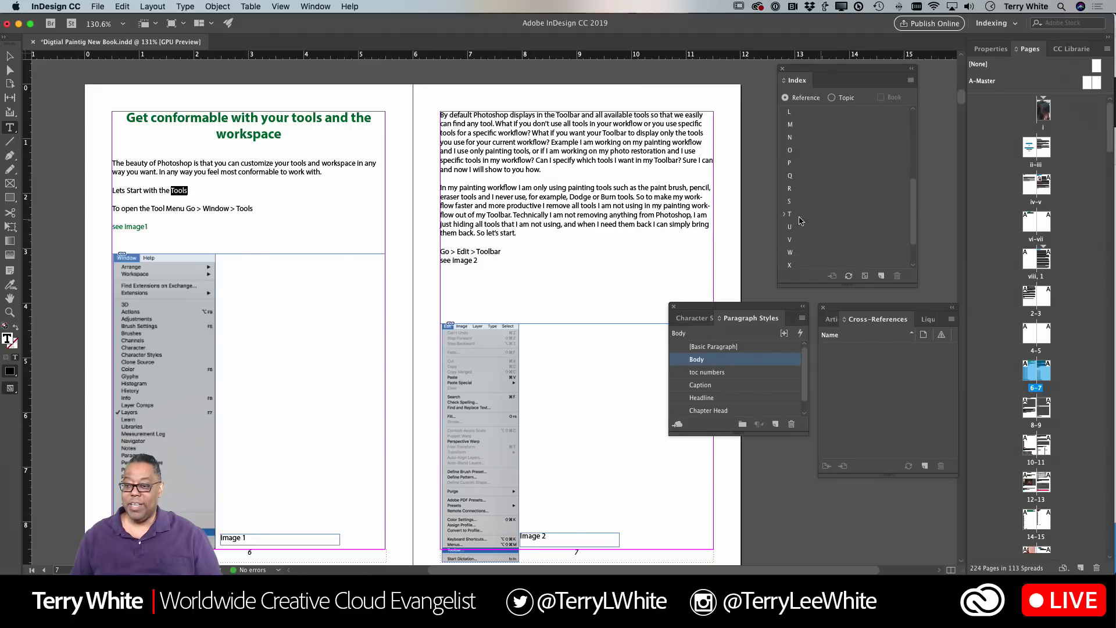
left_click(784, 214)
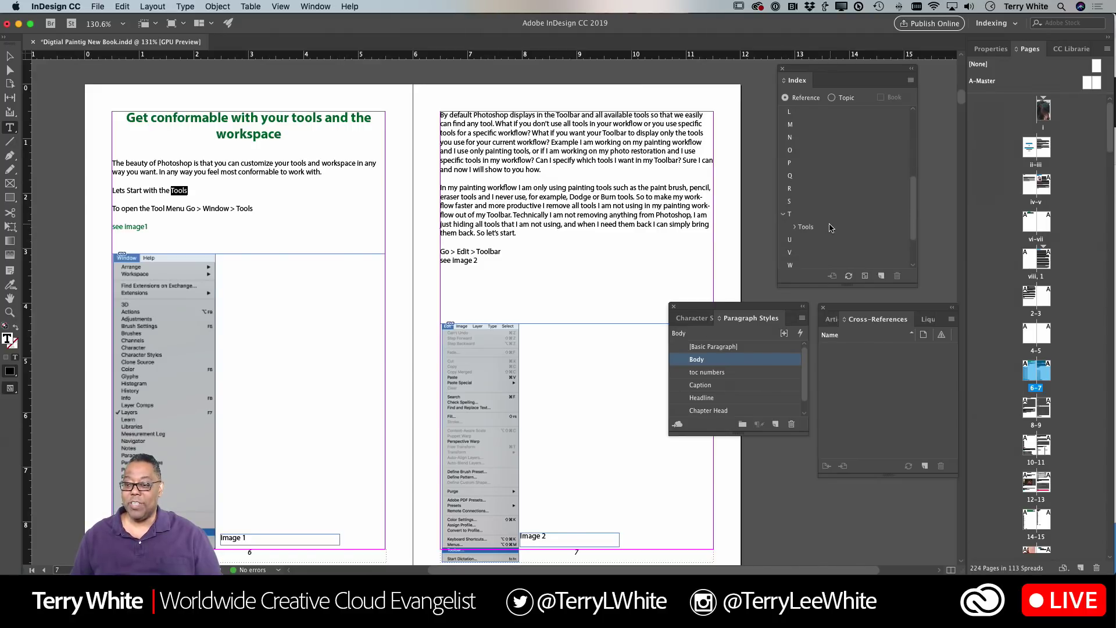
left_click(794, 227)
scroll(842, 231, "down", 3)
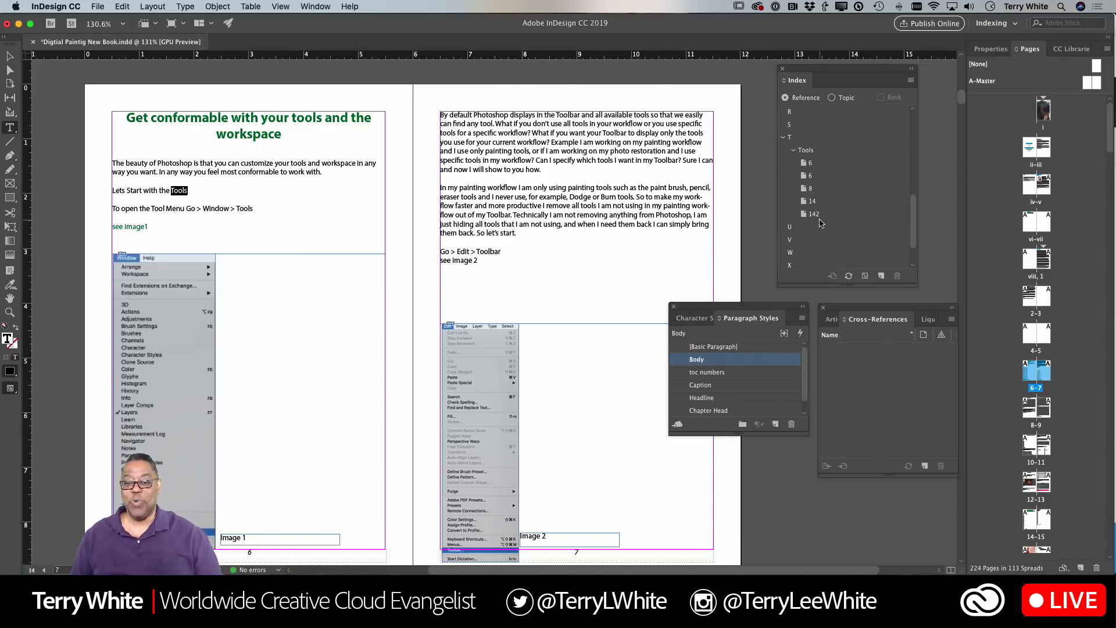
left_click(783, 137)
Step: Add index page references for all occurrences of "Toolbar", taken from the line "Go > Edit > Toolbar" on page 7
double_click(485, 251)
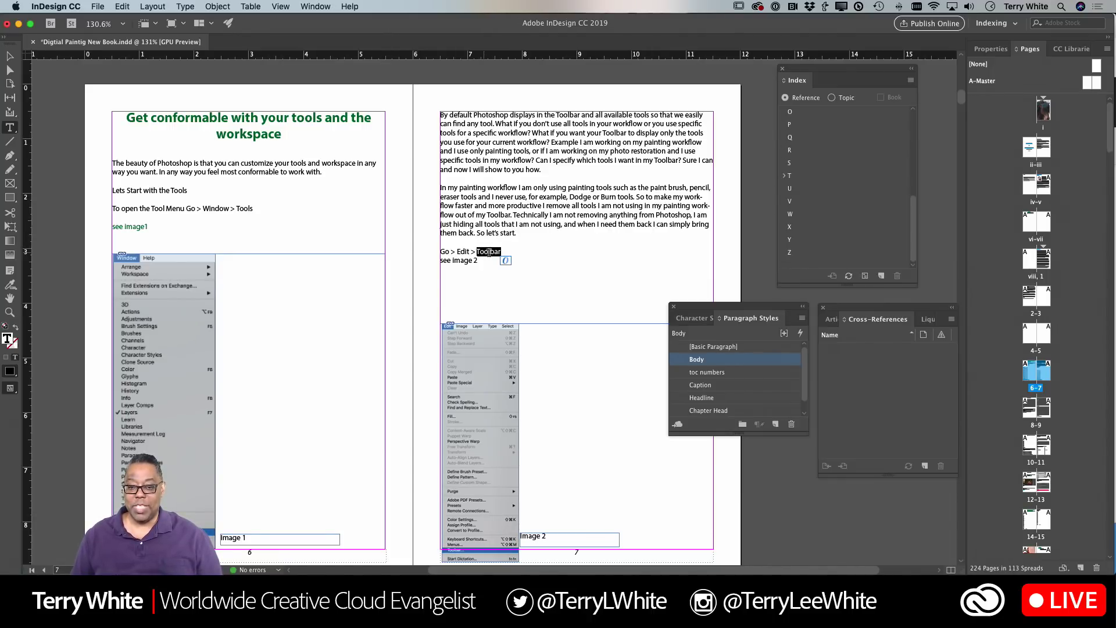
left_click(881, 275)
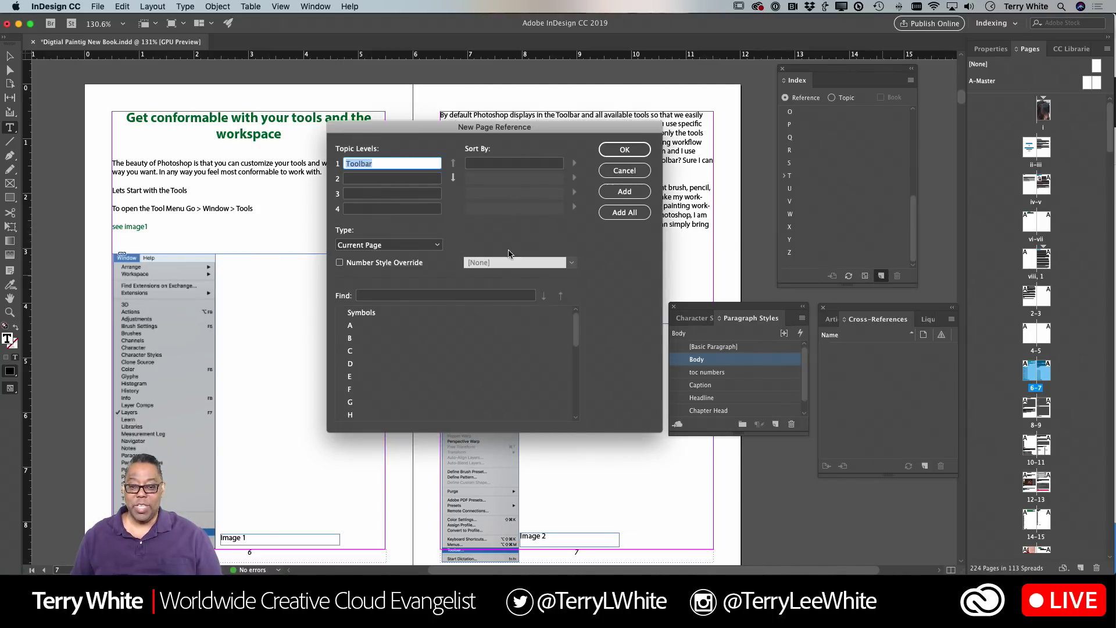
left_click(608, 190)
left_click(622, 211)
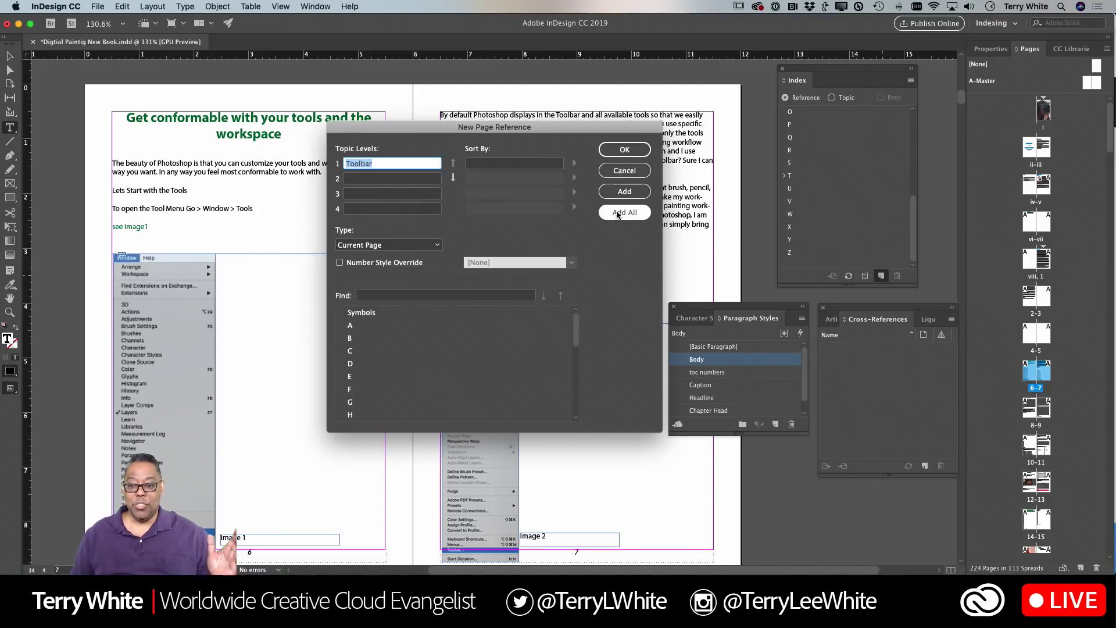
left_click(625, 150)
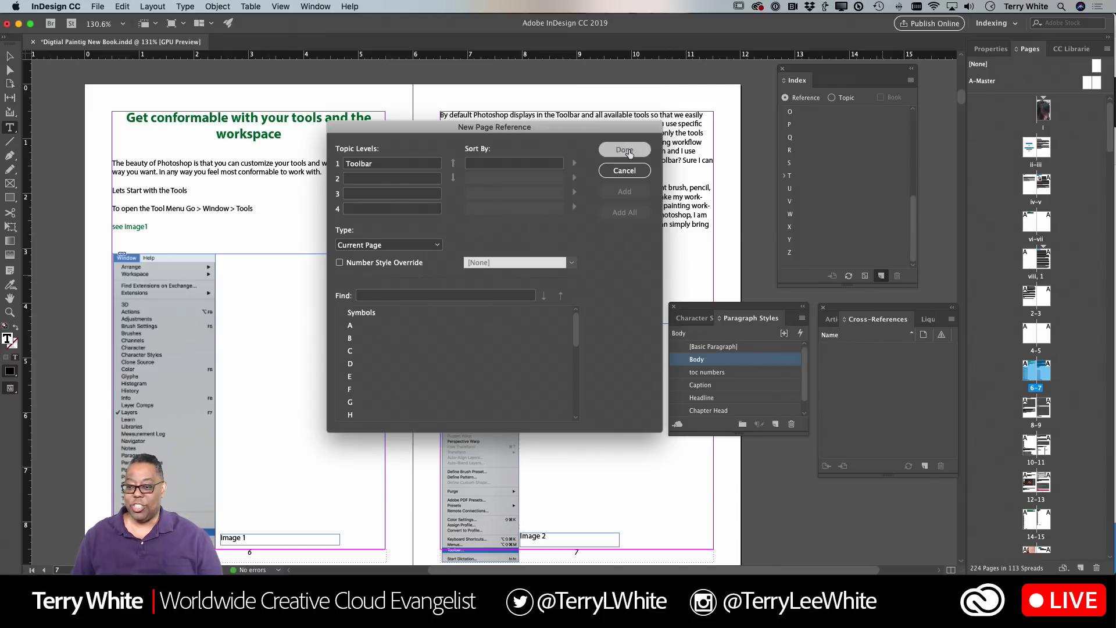
Step: Examine the page references listed for "Toolbar" under T in the index, and collapse the section
left_click(783, 175)
left_click(794, 189)
scroll(796, 198, "down", 5)
scroll(797, 198, "up", 5)
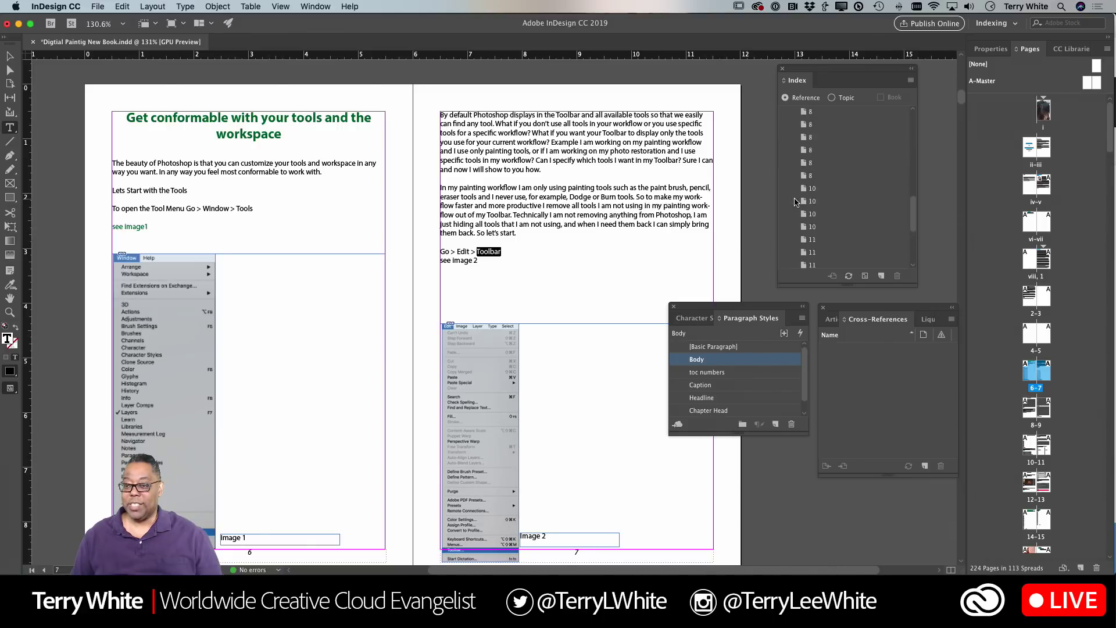
left_click(794, 189)
left_click(784, 176)
Step: Add index page references for all occurrences of "Customize", taken from the paragraph below Image 3 on page 8
scroll(591, 189, "down", 10)
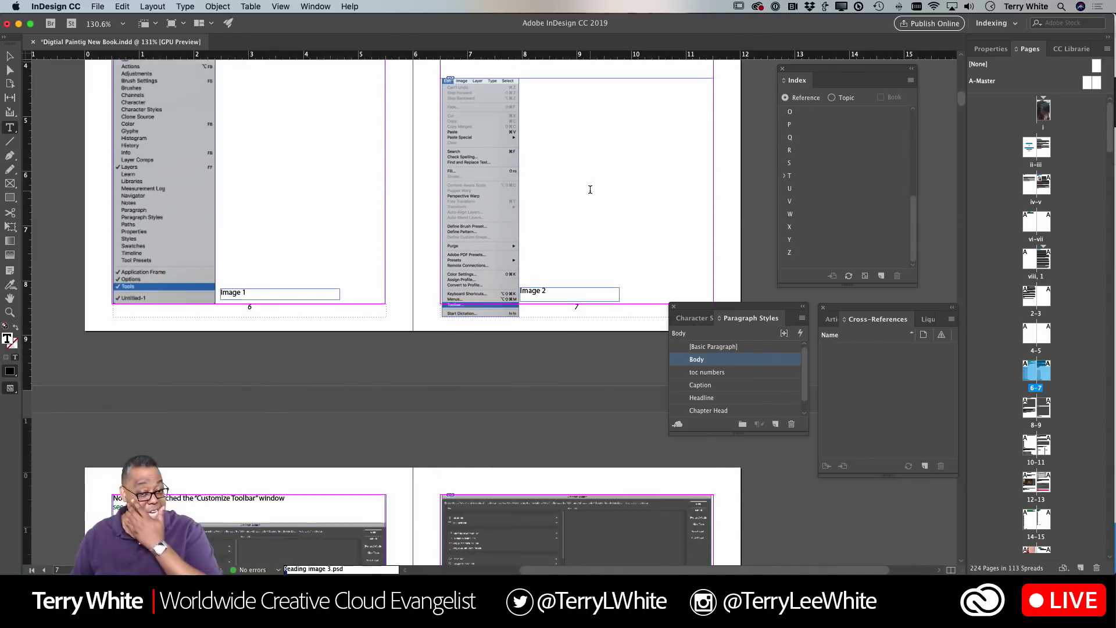
scroll(590, 189, "down", 2)
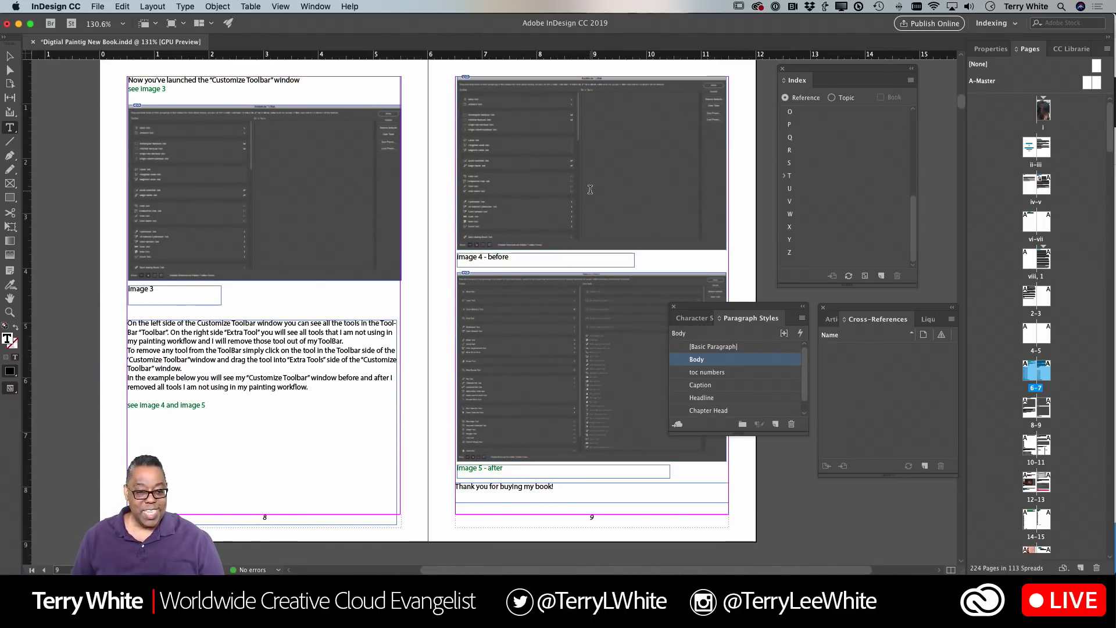
double_click(213, 323)
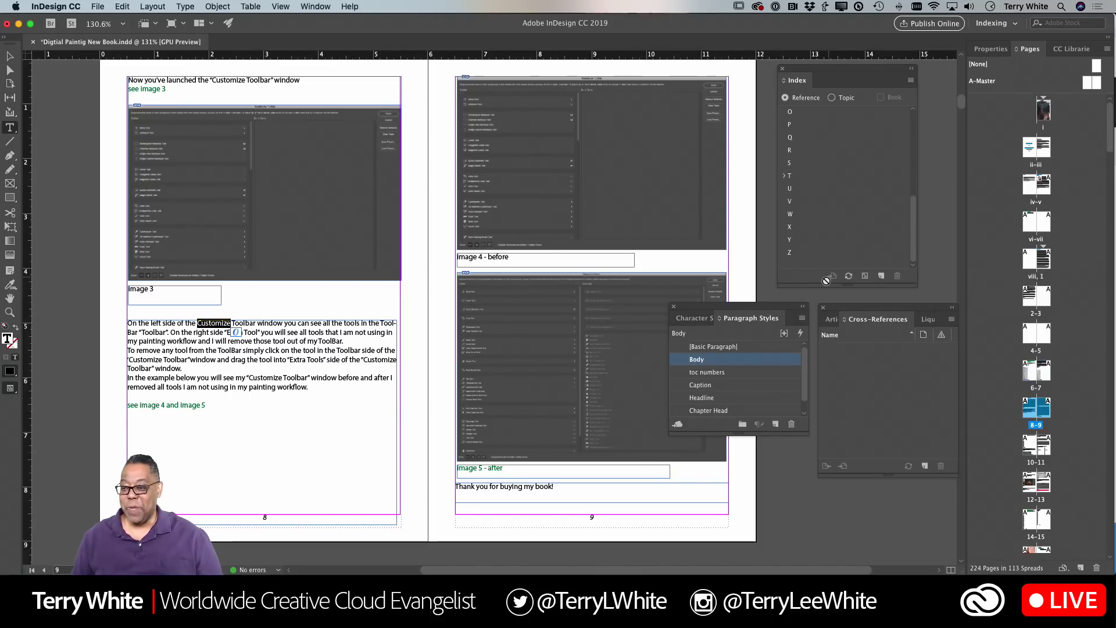
left_click(881, 276)
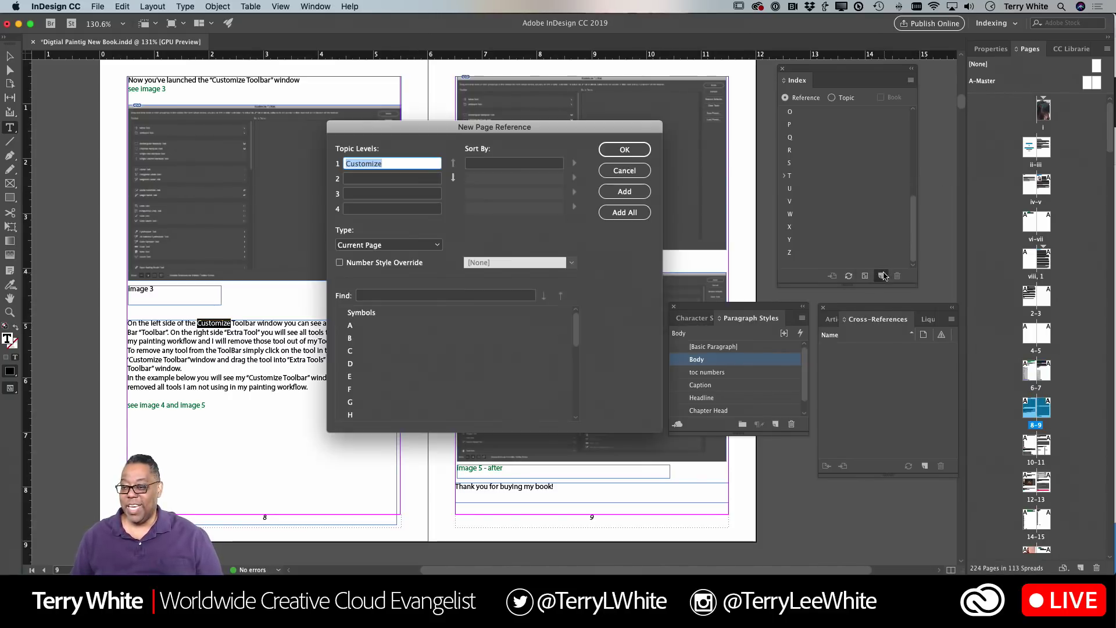
left_click(625, 213)
left_click(623, 150)
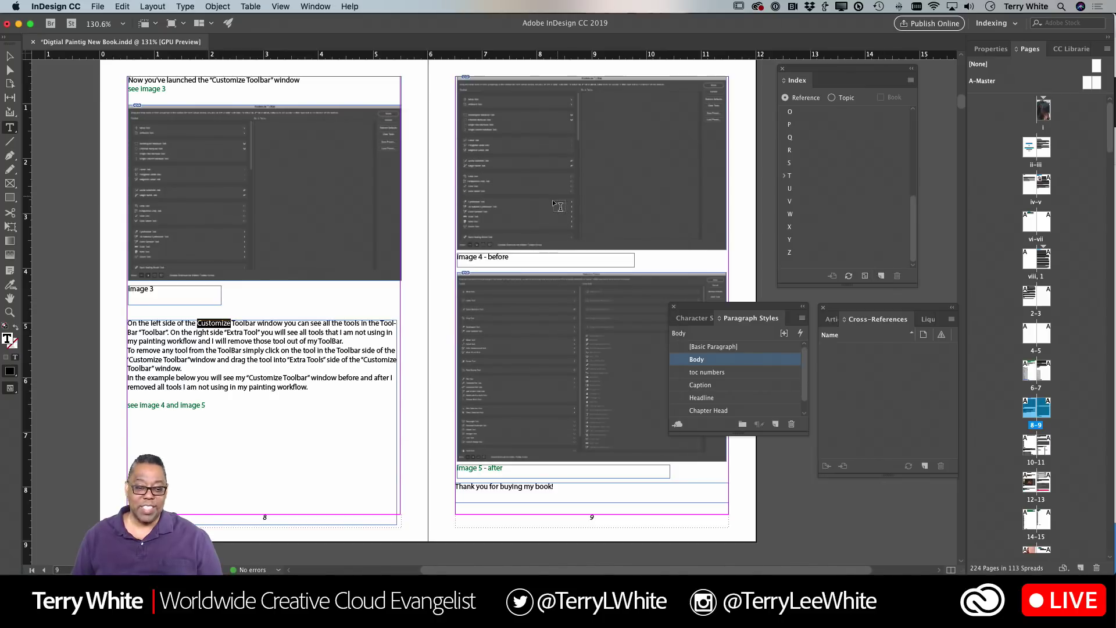
Step: Examine the page references listed for "Customize" under C in the index, and collapse the section
scroll(799, 162, "up", 2)
scroll(799, 161, "up", 6)
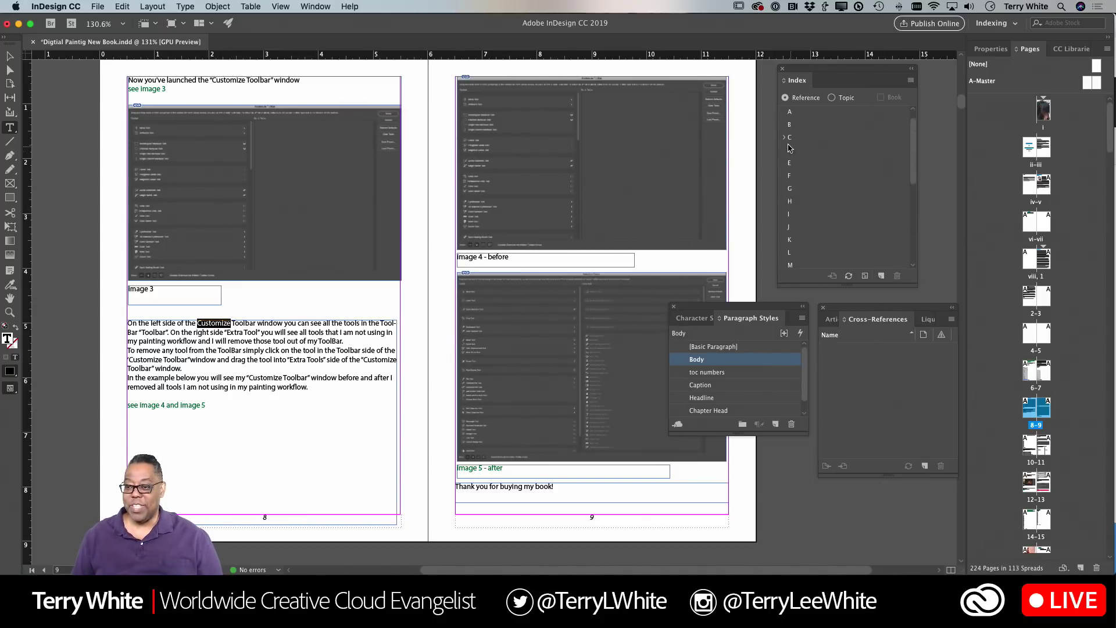
left_click(784, 138)
left_click(795, 151)
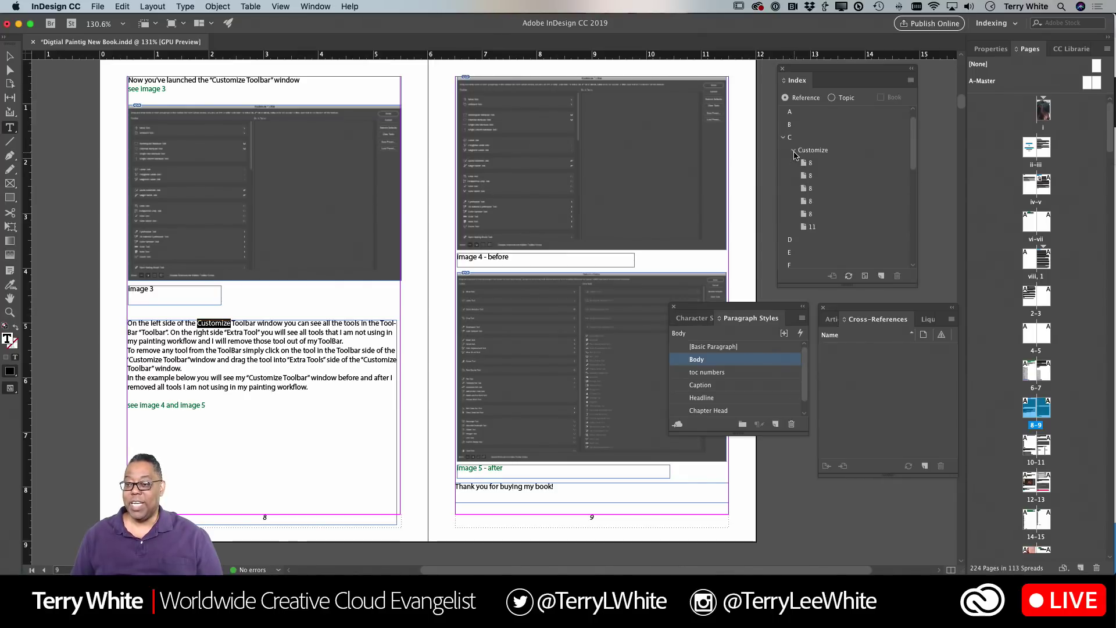
left_click(784, 137)
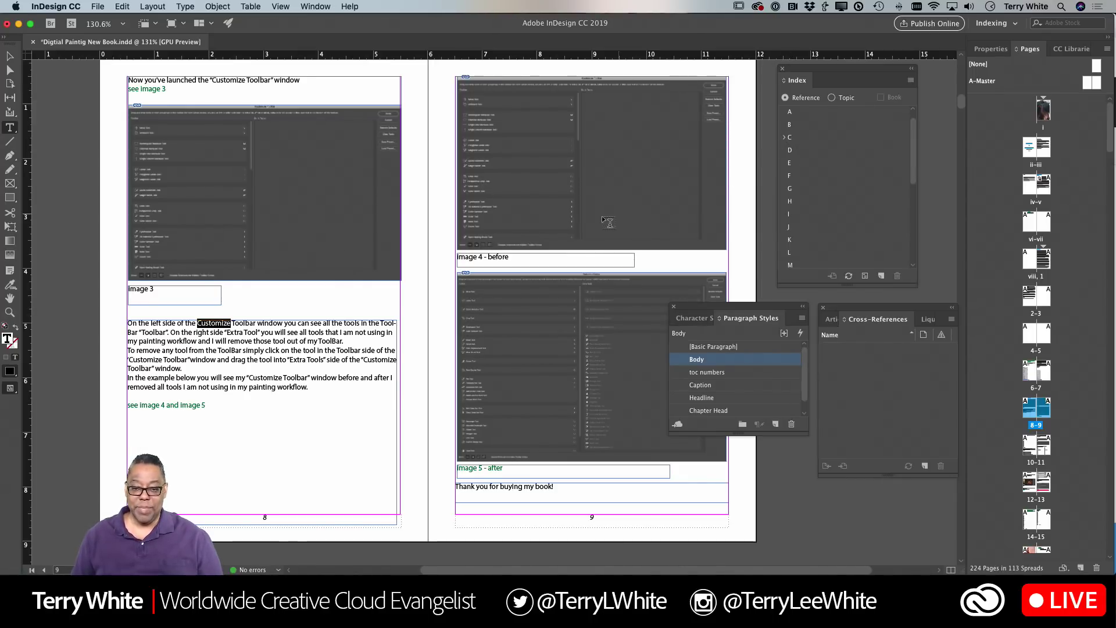
Step: Add index page references for all occurrences of "Mixer Brush" from the page 10 text, sorted by "Brush"
scroll(571, 240, "down", 15)
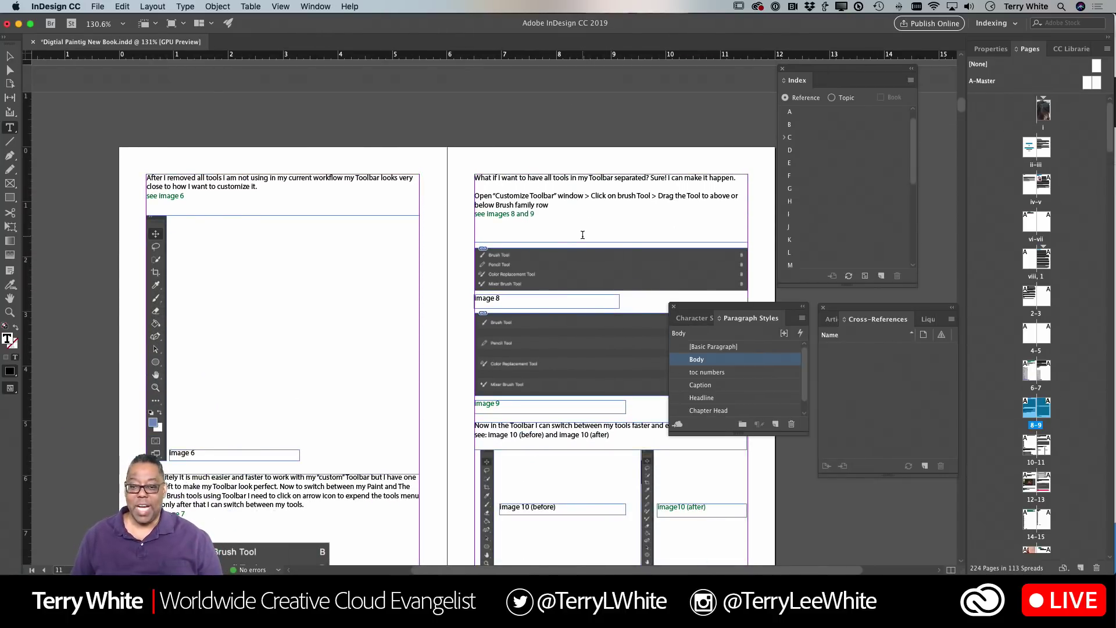
scroll(582, 235, "right", 3)
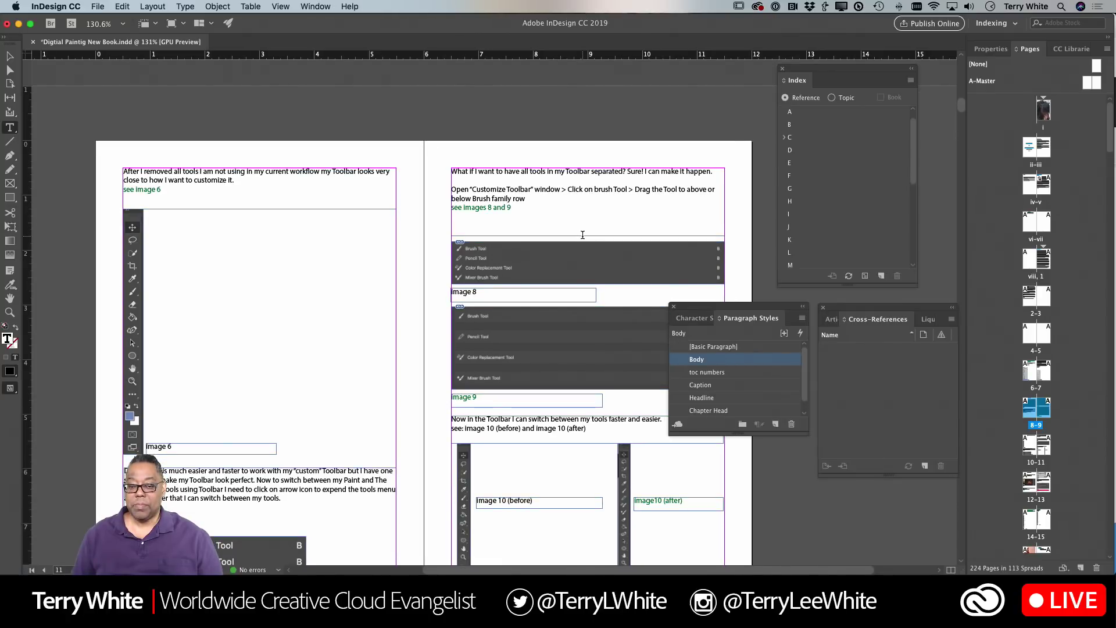
scroll(583, 234, "down", 2)
scroll(583, 235, "down", 10)
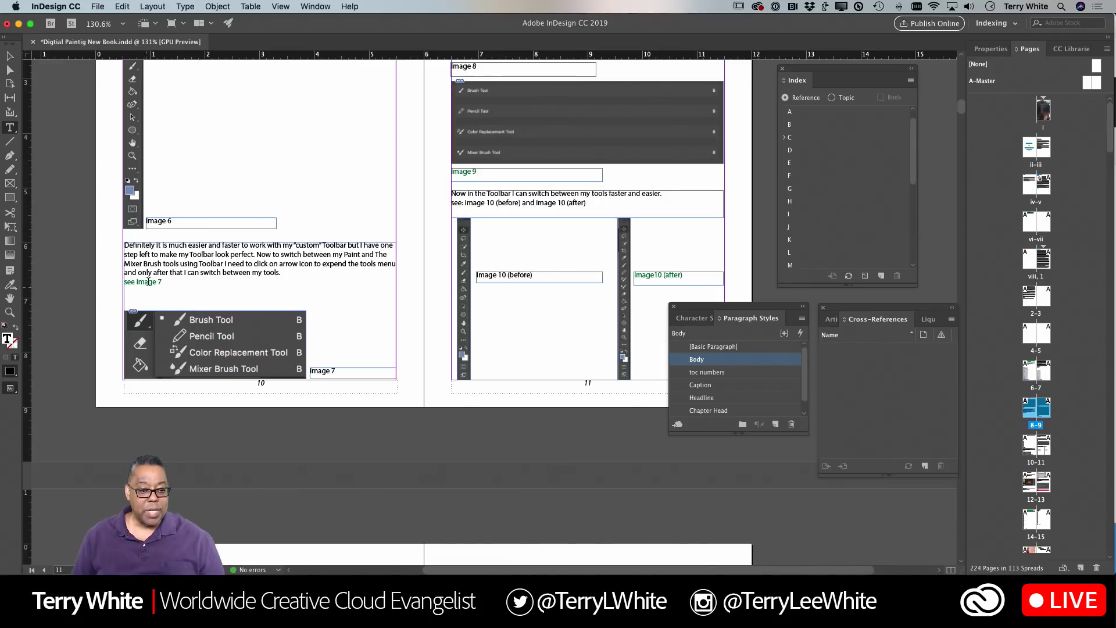
left_click_drag(163, 265, 124, 265)
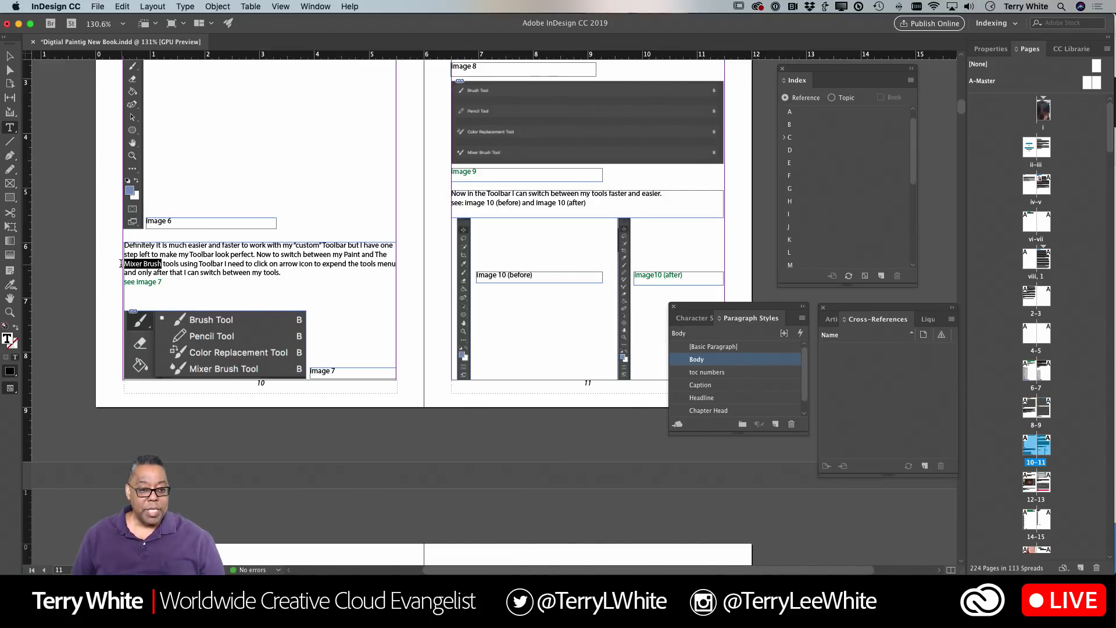
left_click(880, 277)
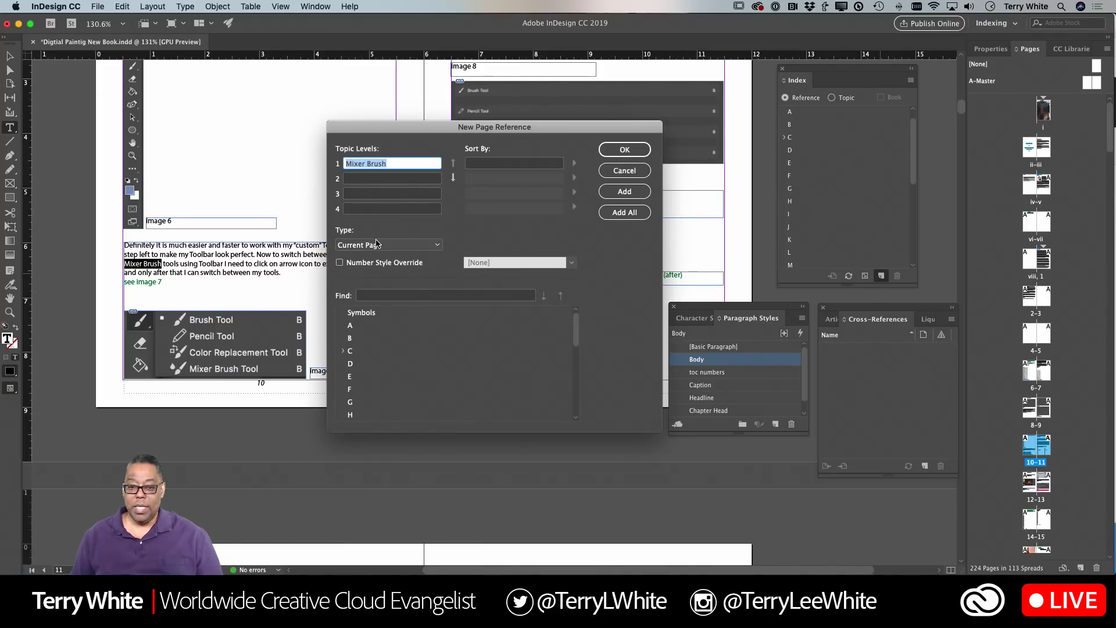
left_click(480, 165)
type("Brush")
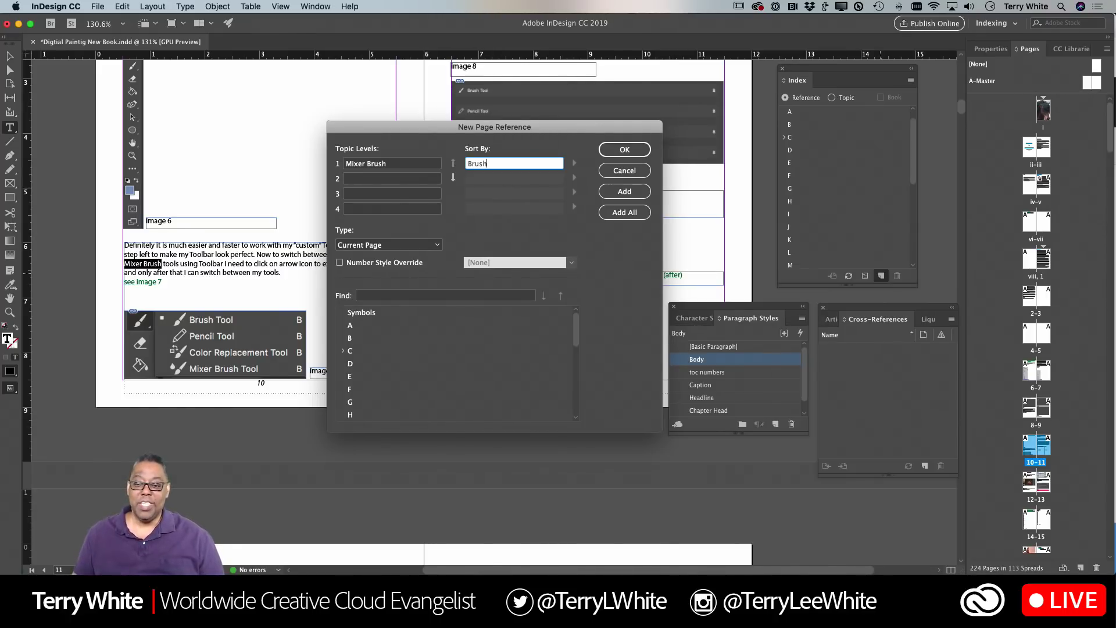
left_click(626, 212)
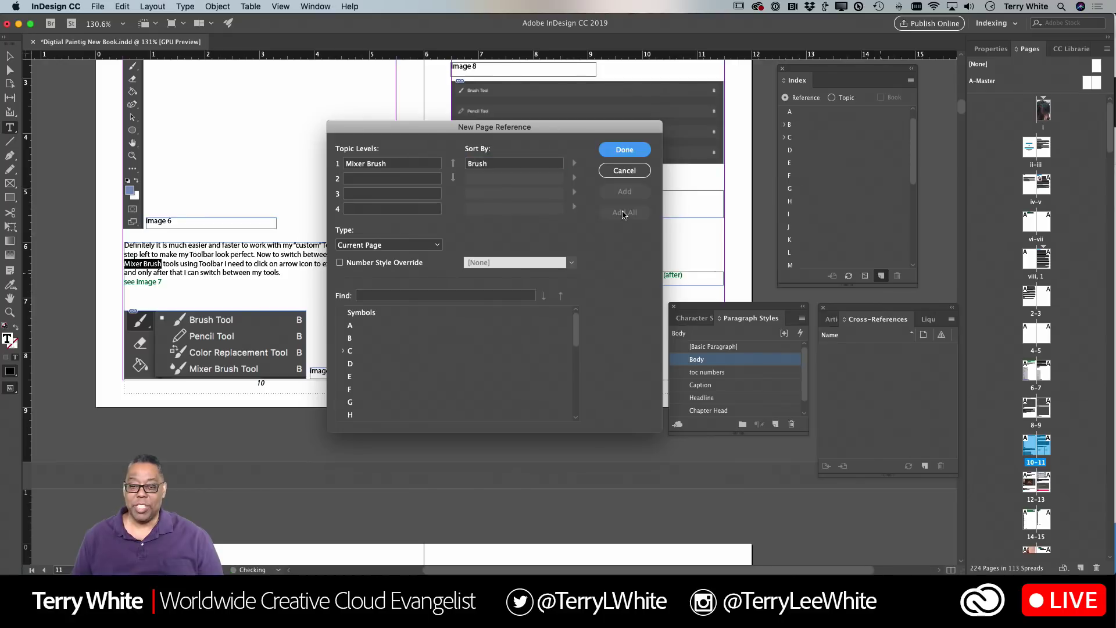
left_click(615, 151)
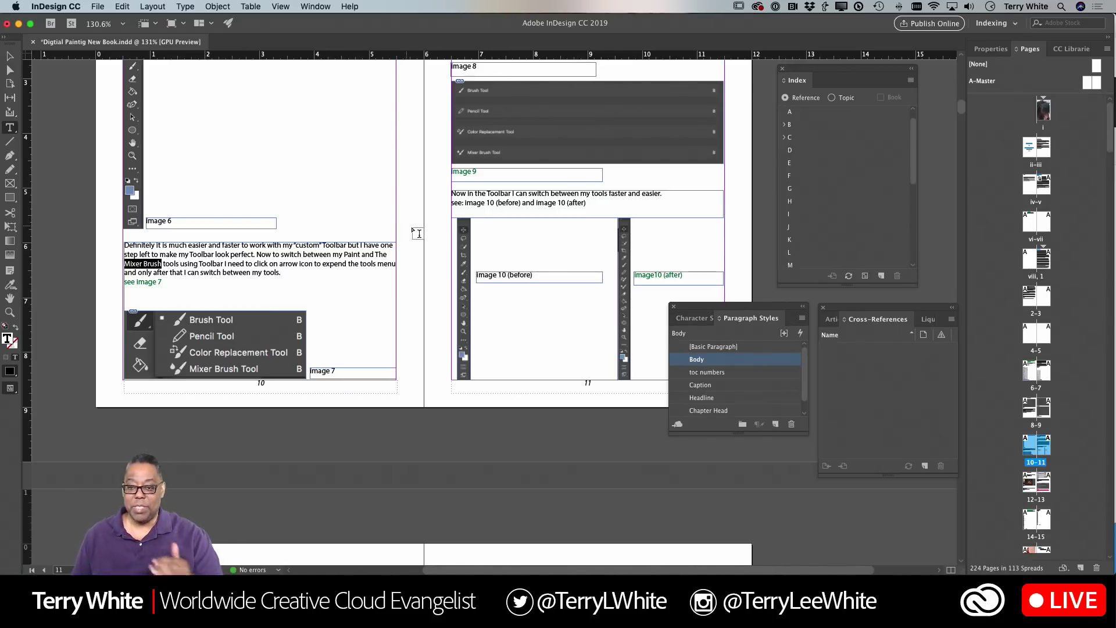
scroll(395, 251, "down", 2)
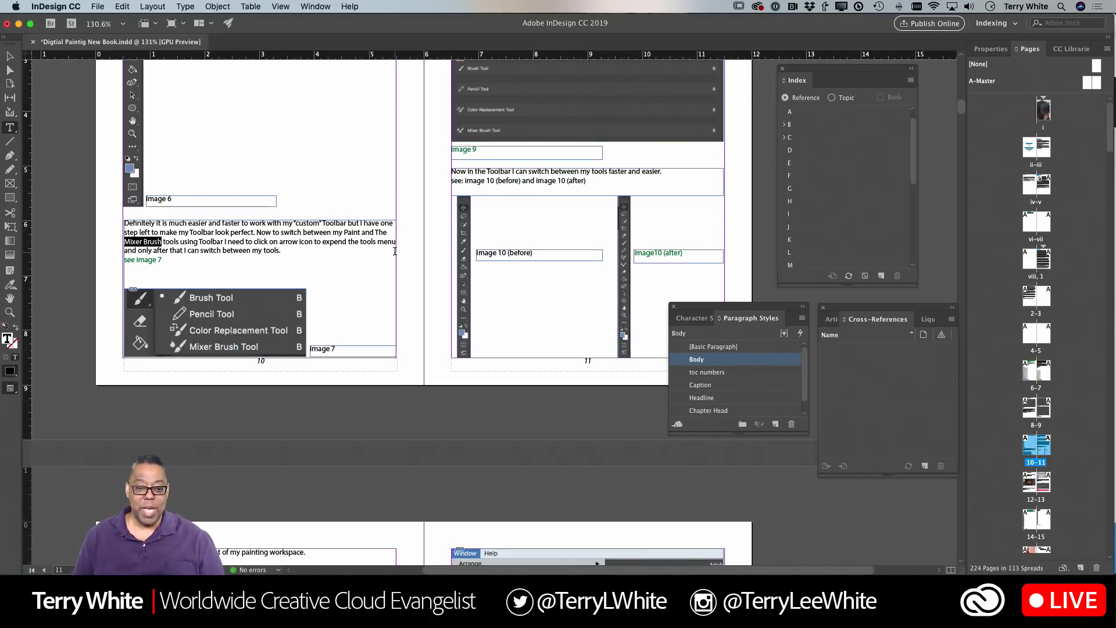
scroll(395, 251, "down", 10)
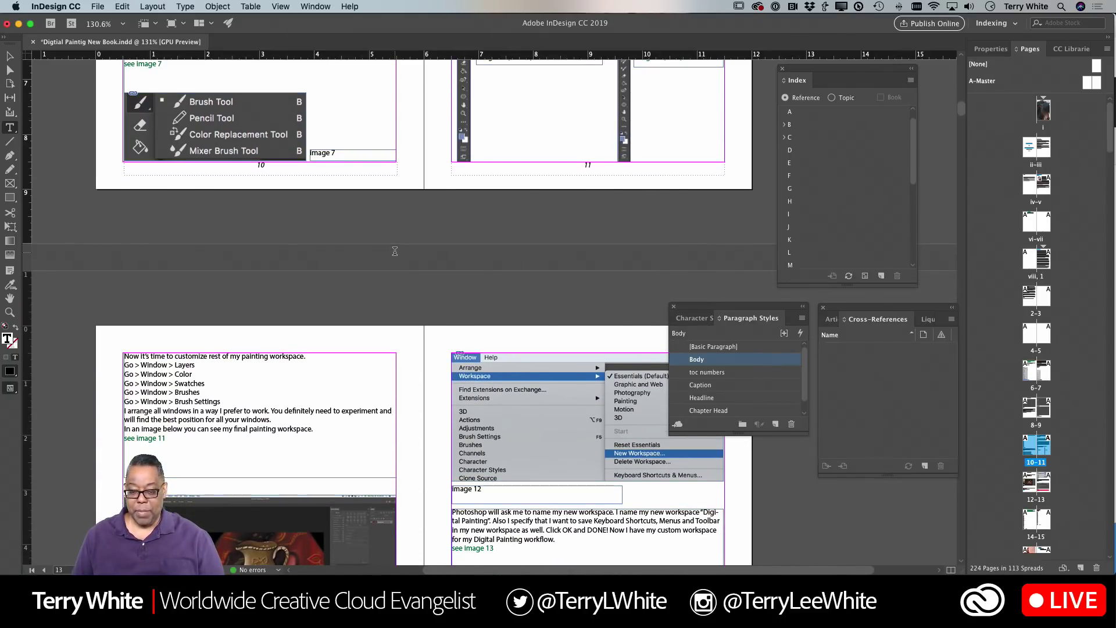
scroll(395, 252, "up", 1)
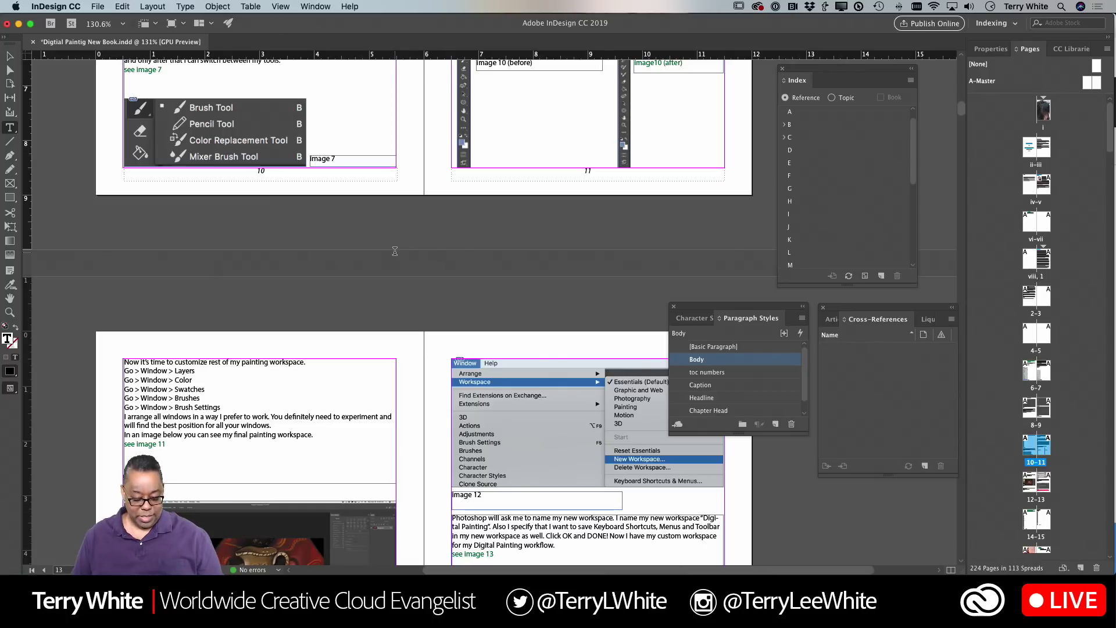
Step: Find "brushes" in the document and add index page references for all occurrences of "Brushes"
key("super+f")
type("brushes")
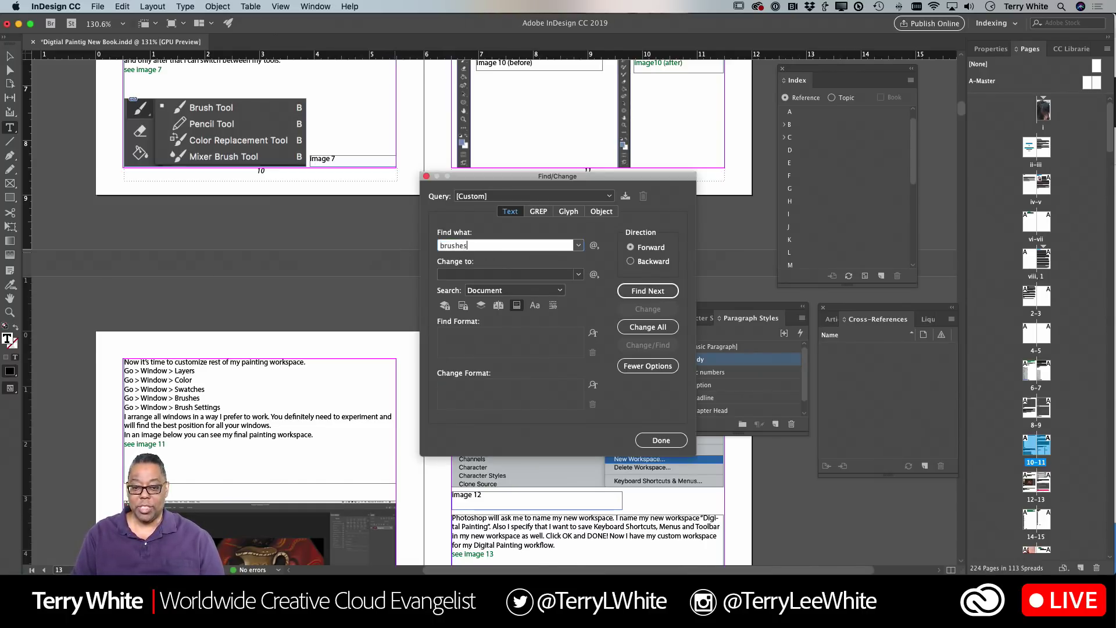
key("Return")
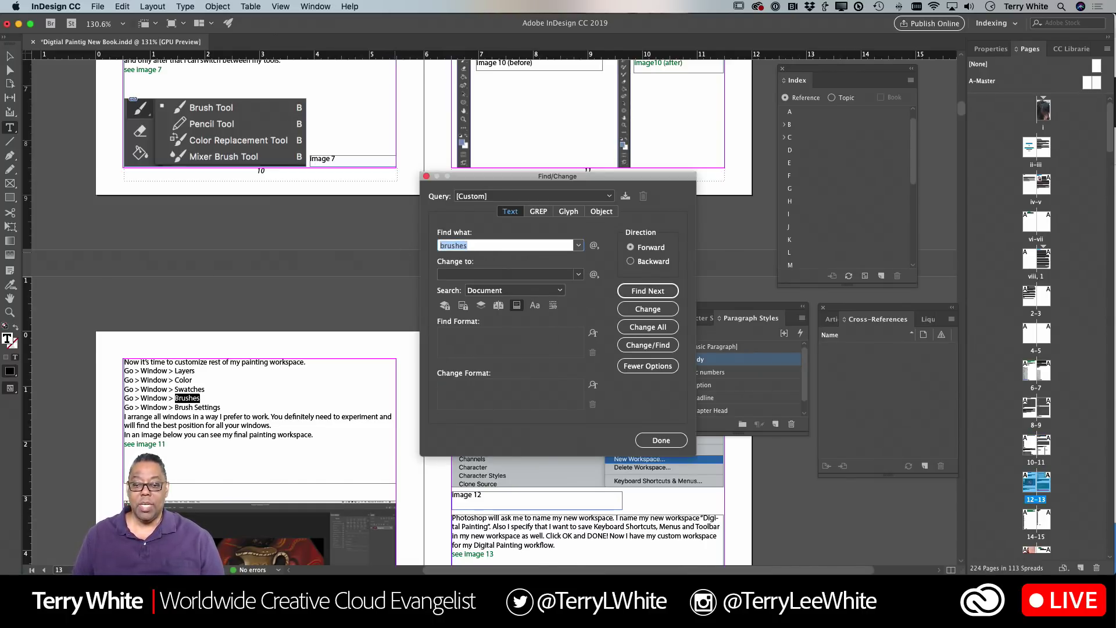
left_click(675, 438)
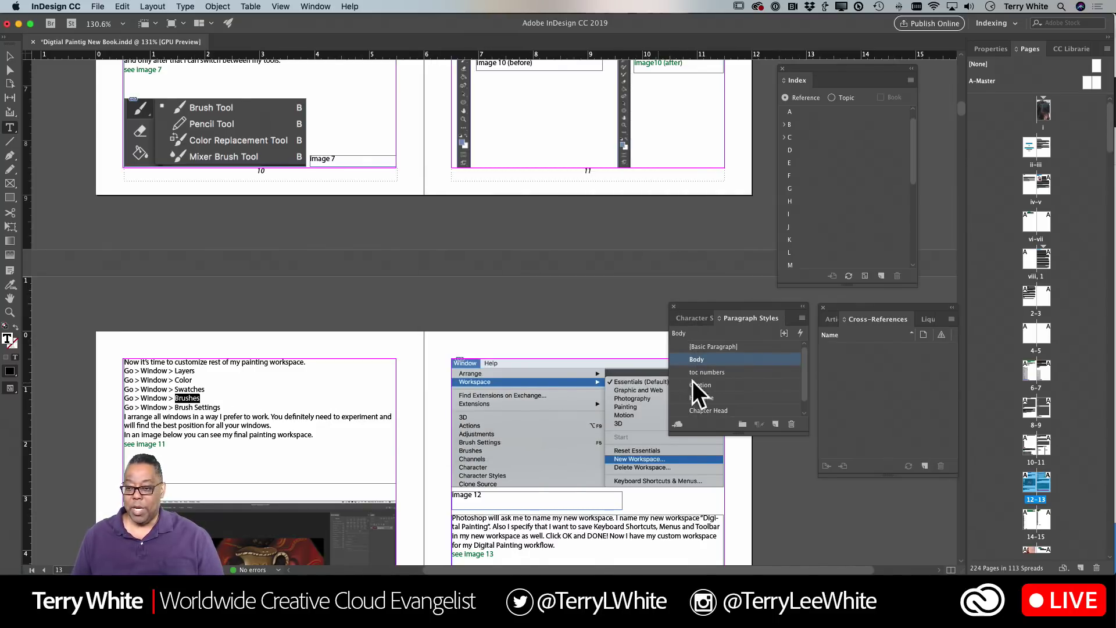
left_click(881, 276)
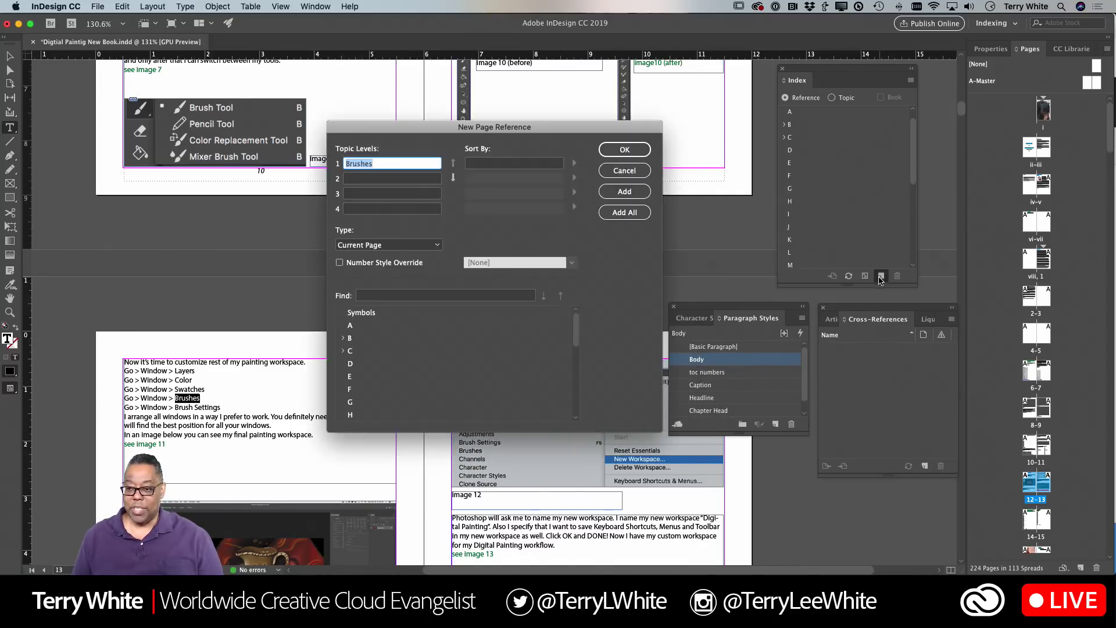
left_click(623, 213)
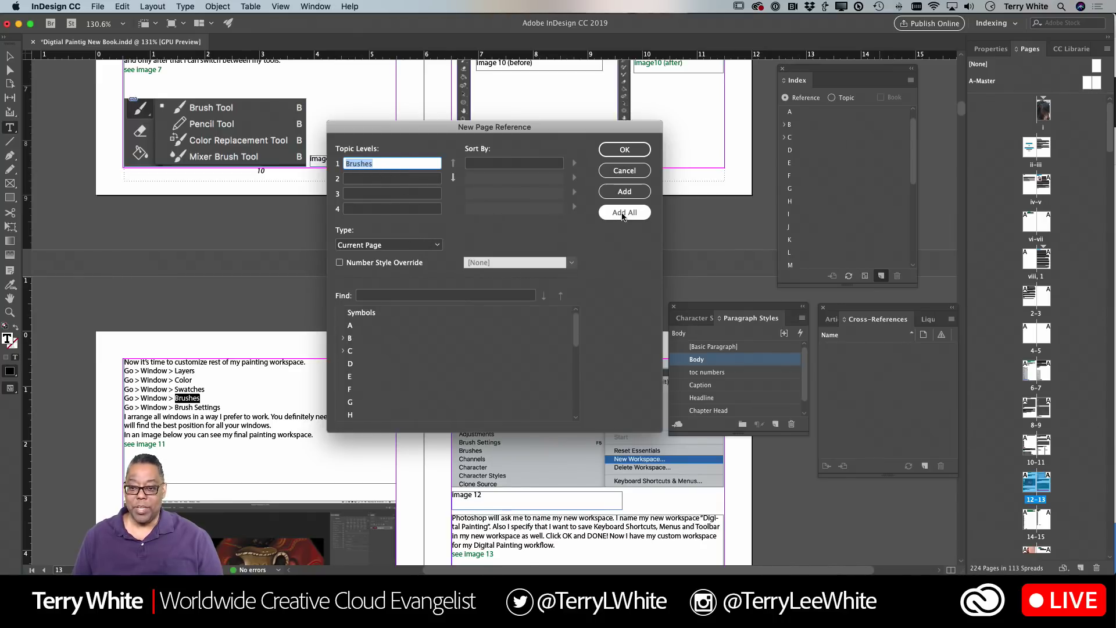
left_click(625, 150)
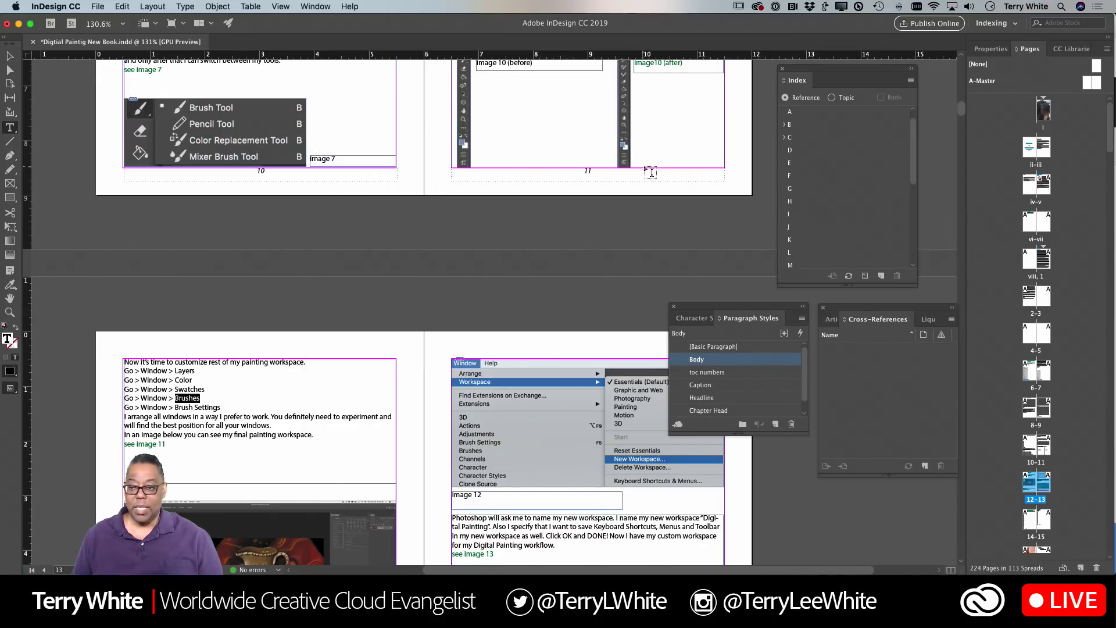
left_click(784, 125)
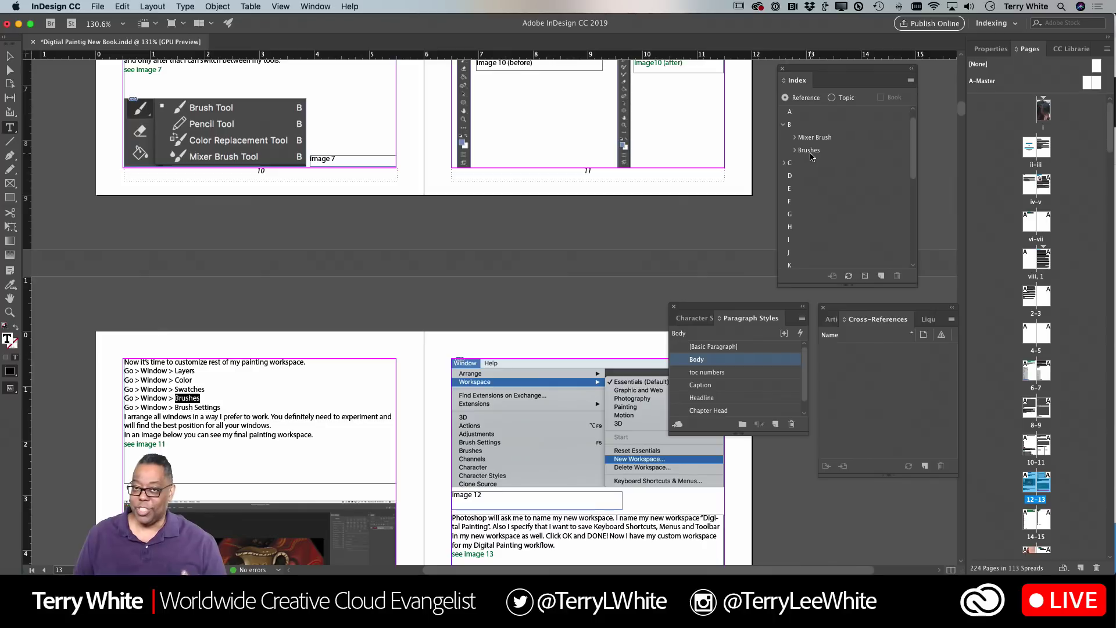
left_click(786, 125)
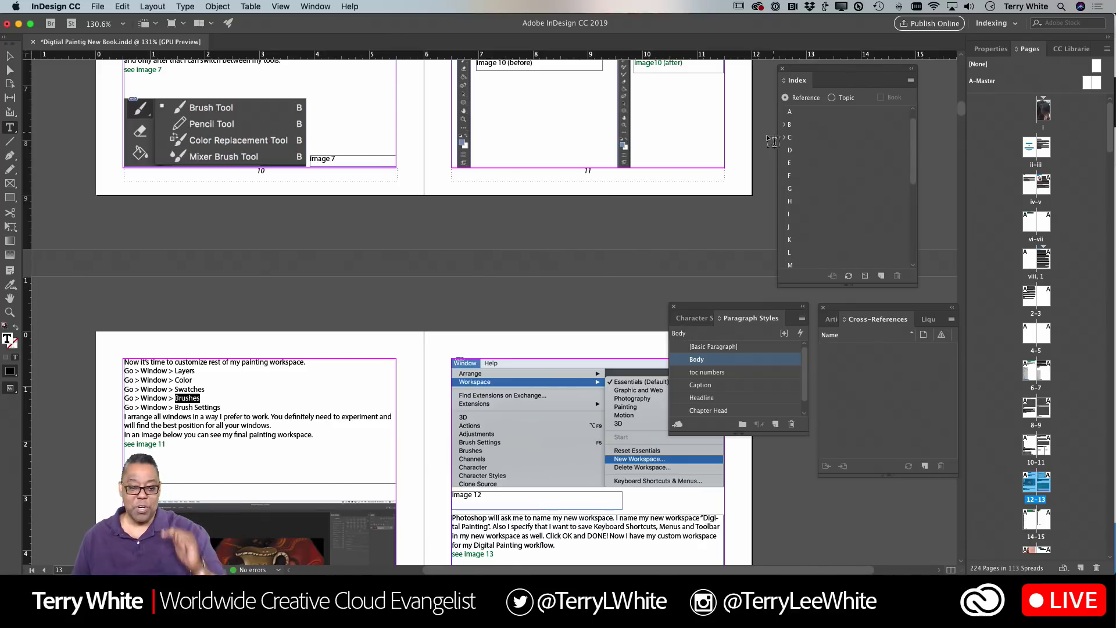
Step: Add index page references for all occurrences of "Painting", taken from the paragraph below Image 11 on page 12
scroll(415, 381, "down", 10)
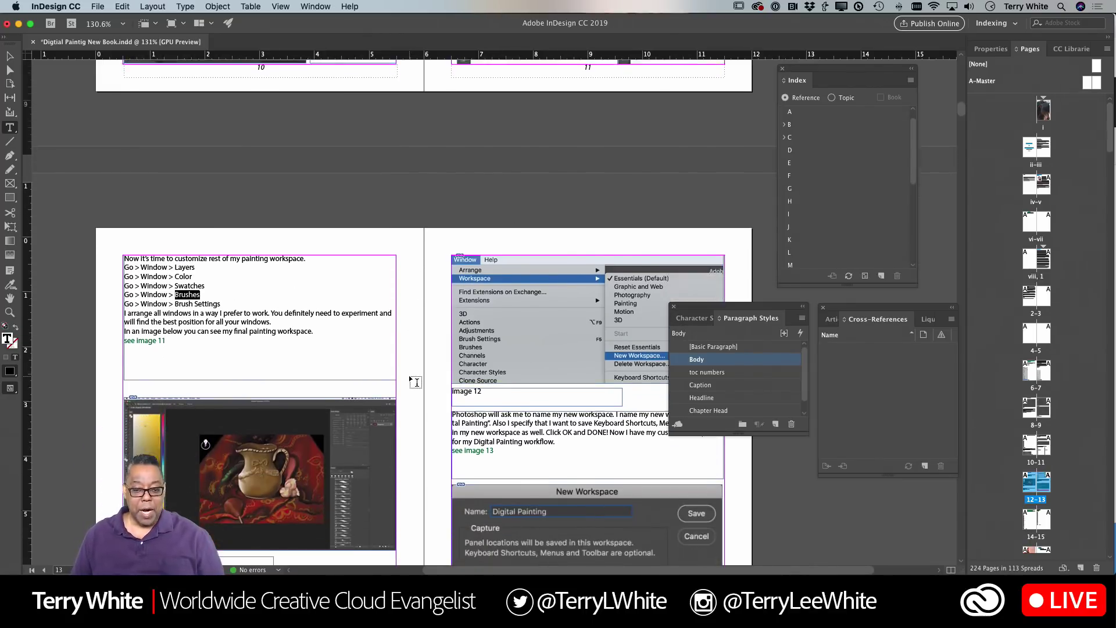
scroll(415, 381, "down", 2)
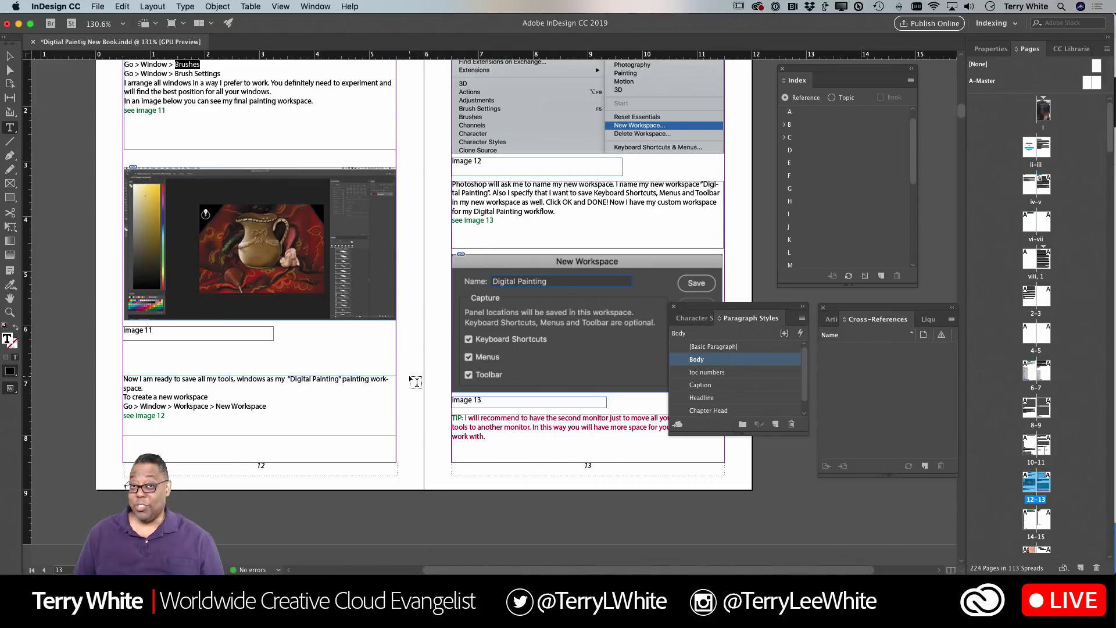
double_click(321, 379)
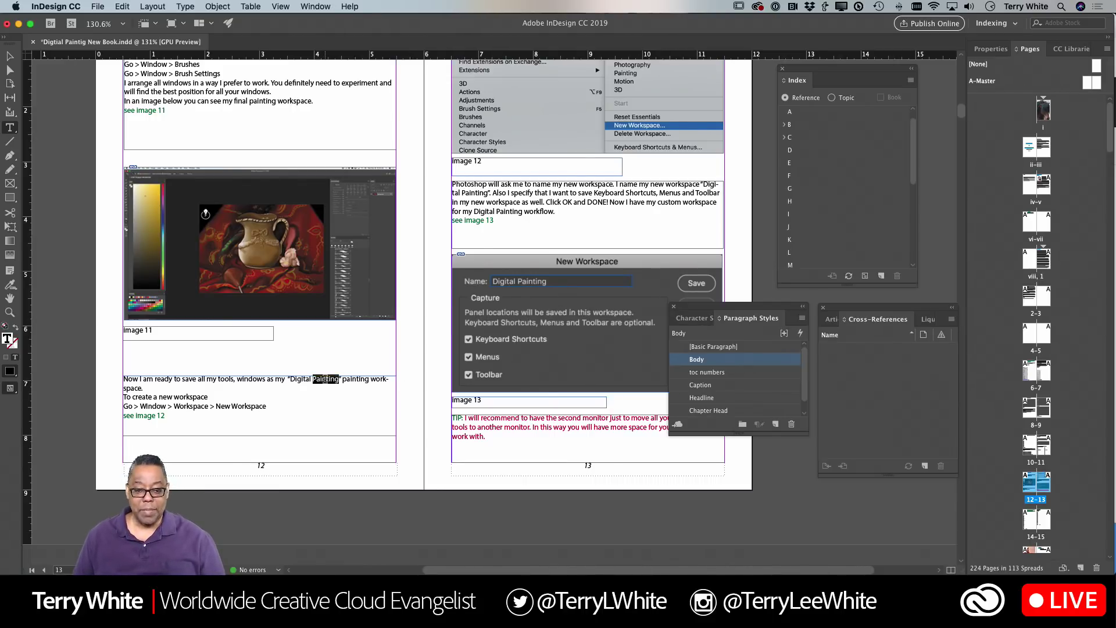
left_click(881, 276)
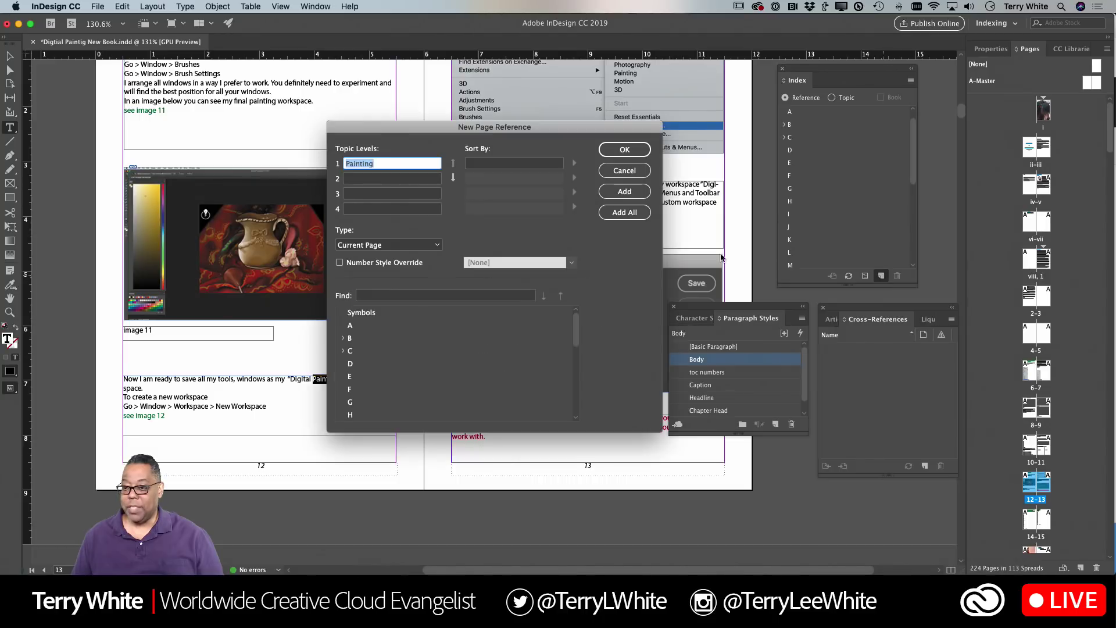
left_click(608, 214)
left_click(624, 150)
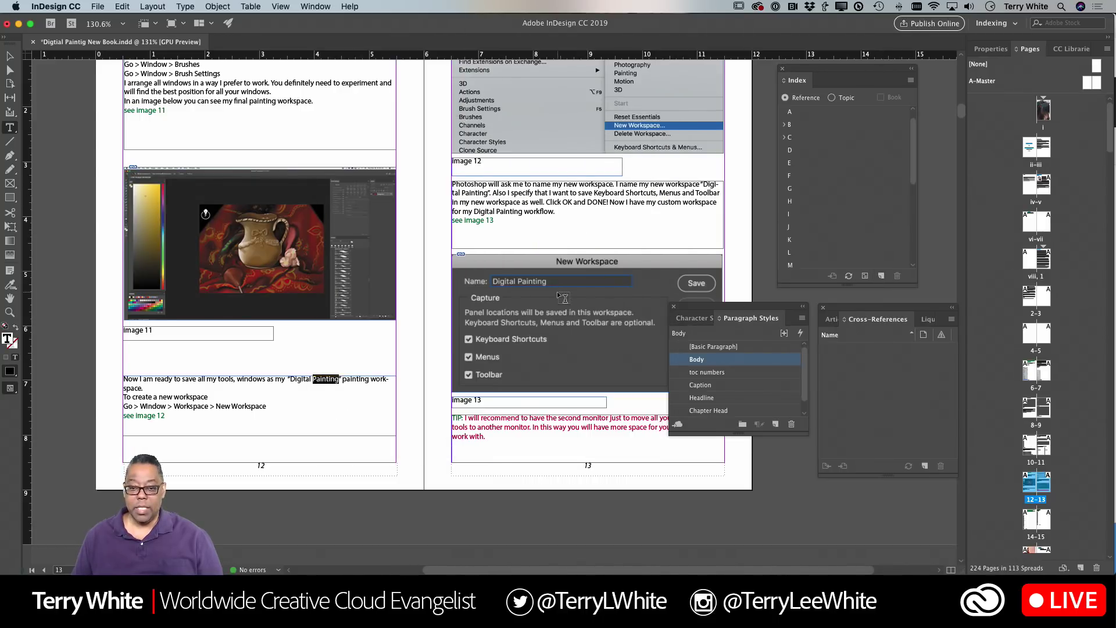
Step: Add index page references for all occurrences of "organization" from the "All about brushes" chapter title, sorted by "Brush"
scroll(557, 291, "down", 15)
scroll(557, 292, "down", 5)
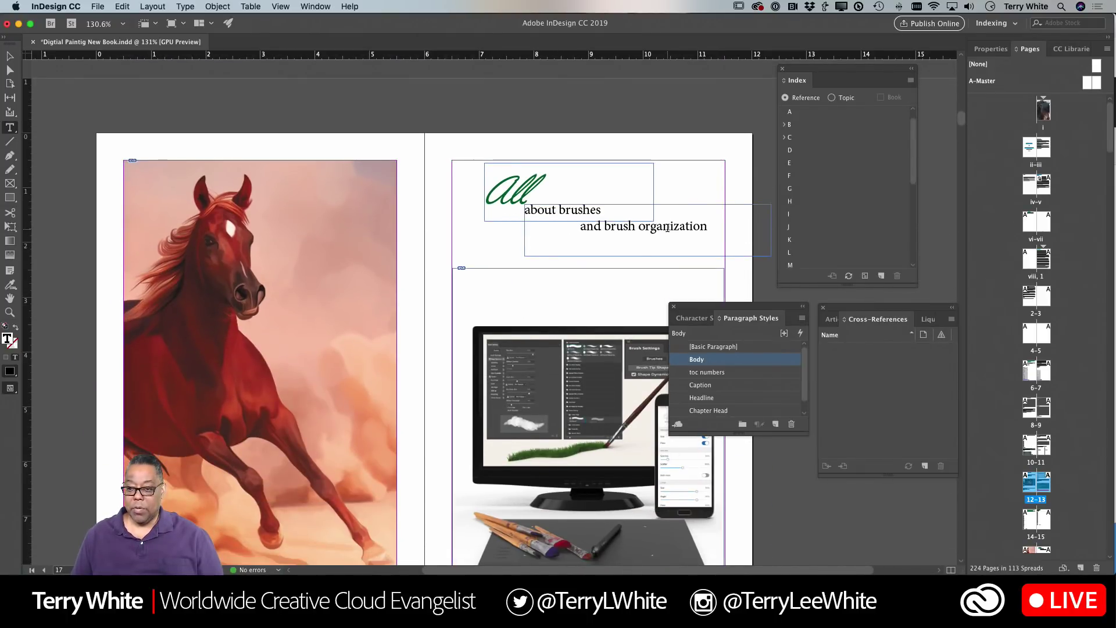
double_click(669, 226)
left_click(882, 277)
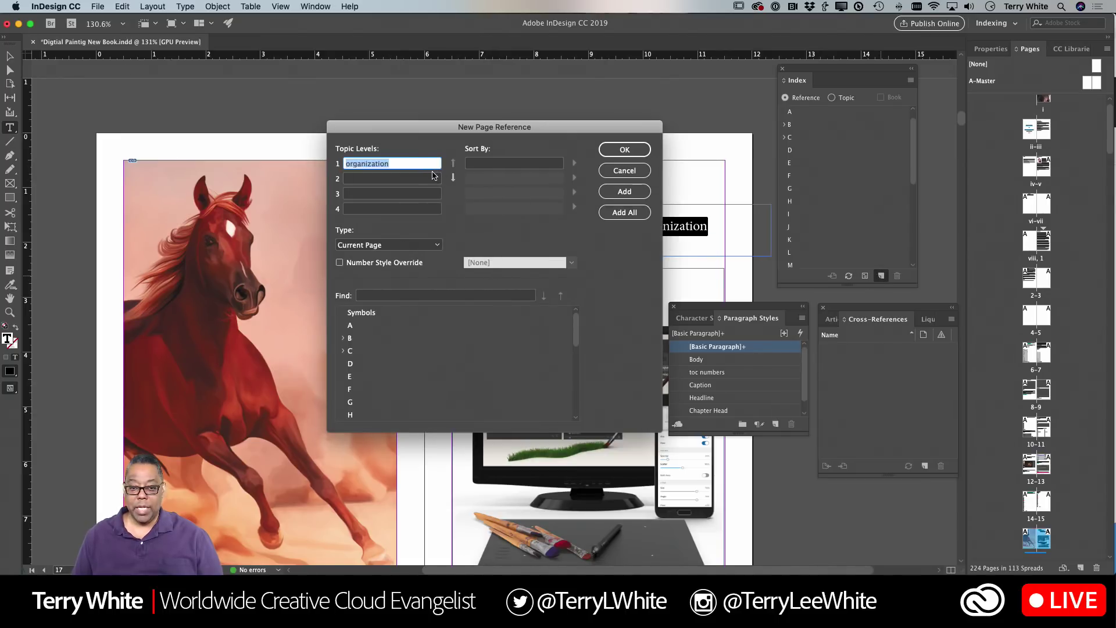
left_click(476, 164)
type("Brush")
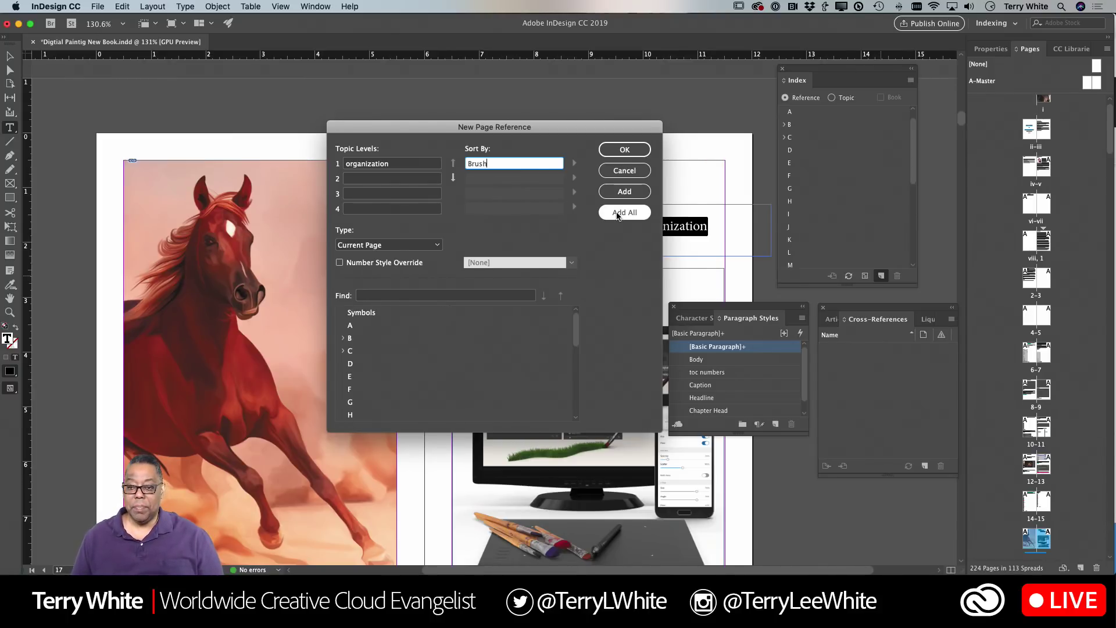
left_click(626, 150)
Step: Add index page references for all occurrences of "Forest Painting", taken from the folder-naming sentence above the "see image 18" note
scroll(540, 210, "down", 15)
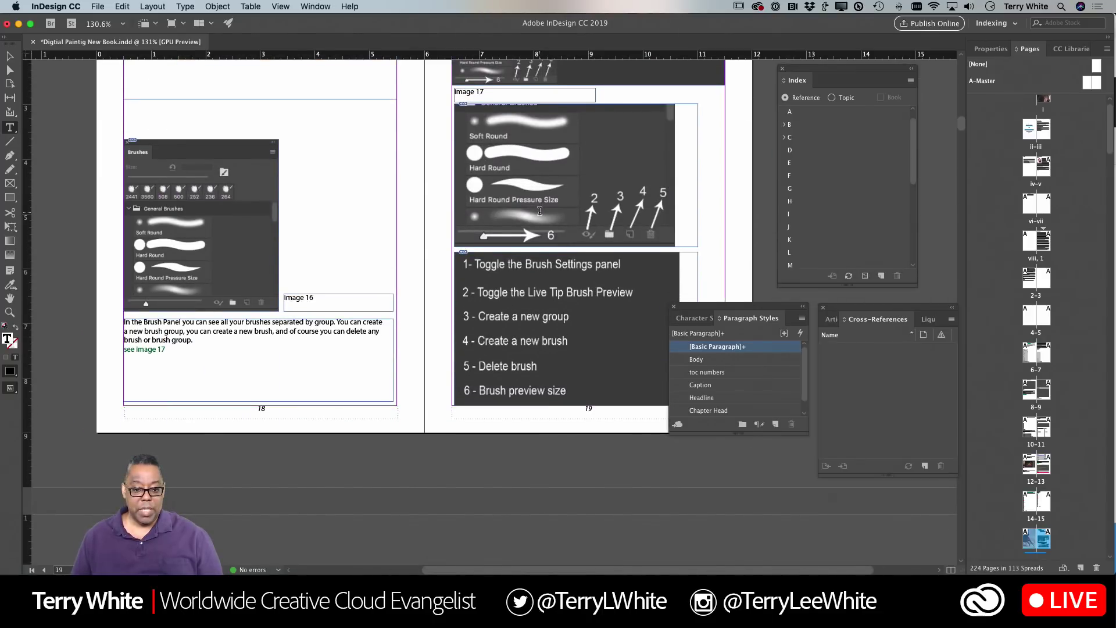
scroll(539, 210, "down", 10)
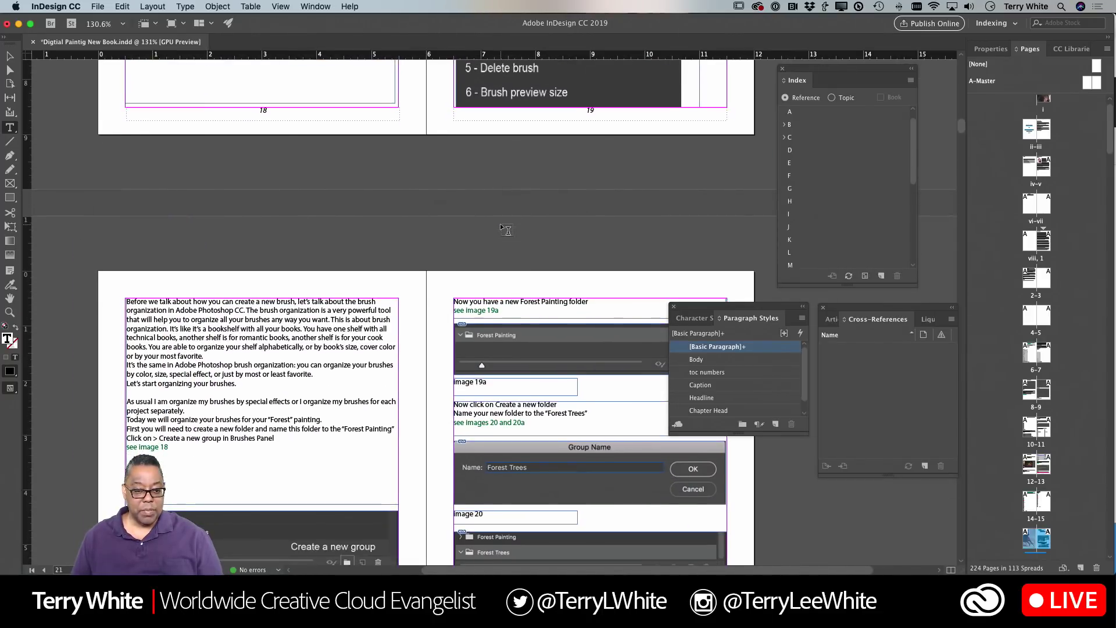
scroll(506, 228, "down", 3)
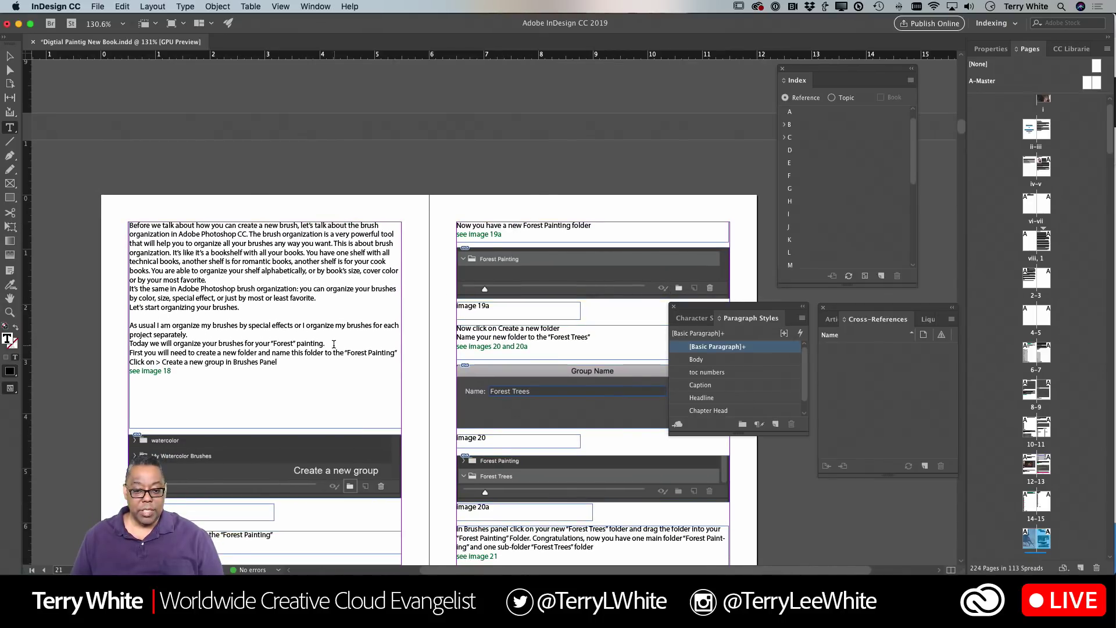
left_click_drag(348, 352, 396, 353)
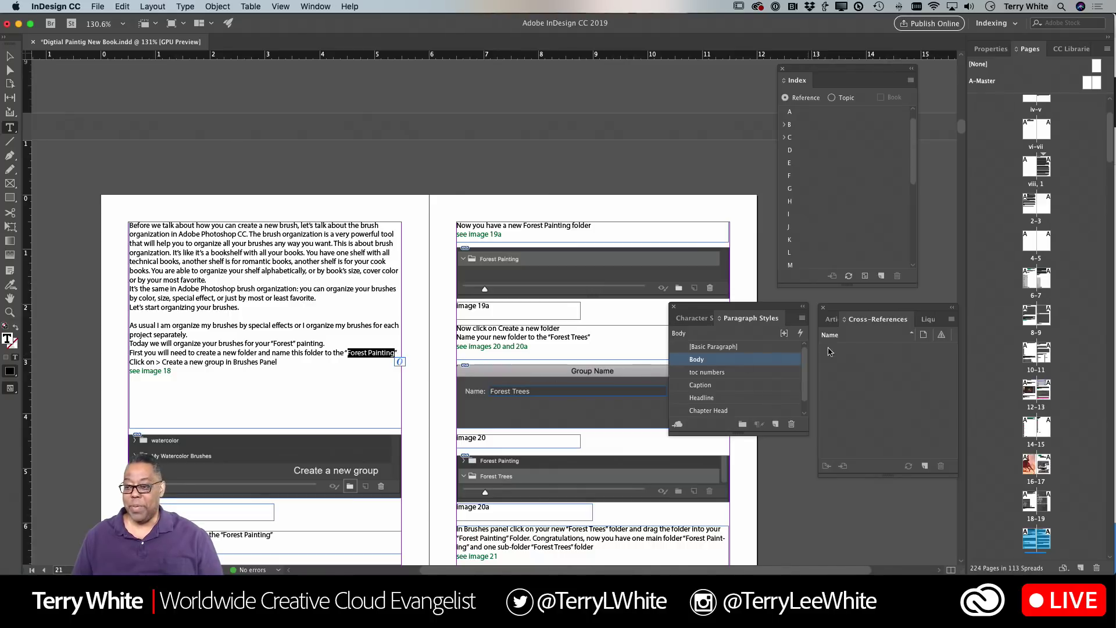
left_click(881, 277)
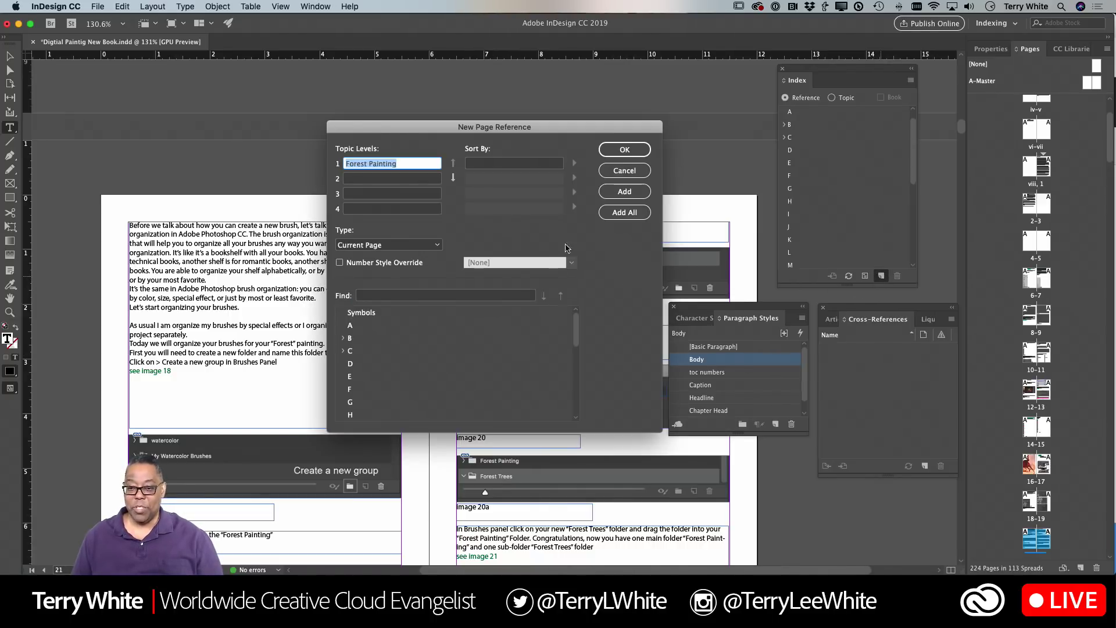
left_click(624, 212)
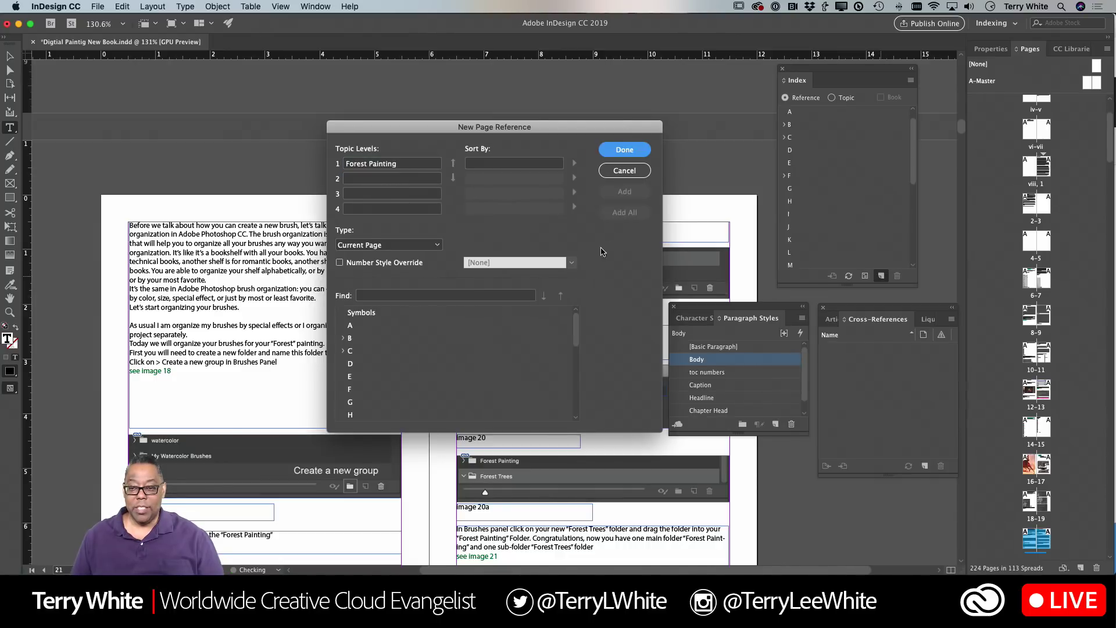
left_click(622, 149)
Step: Add index page references for all occurrences of "Photoshop", taken from the "General Photoshop Brush" line on page 25
scroll(368, 300, "down", 20)
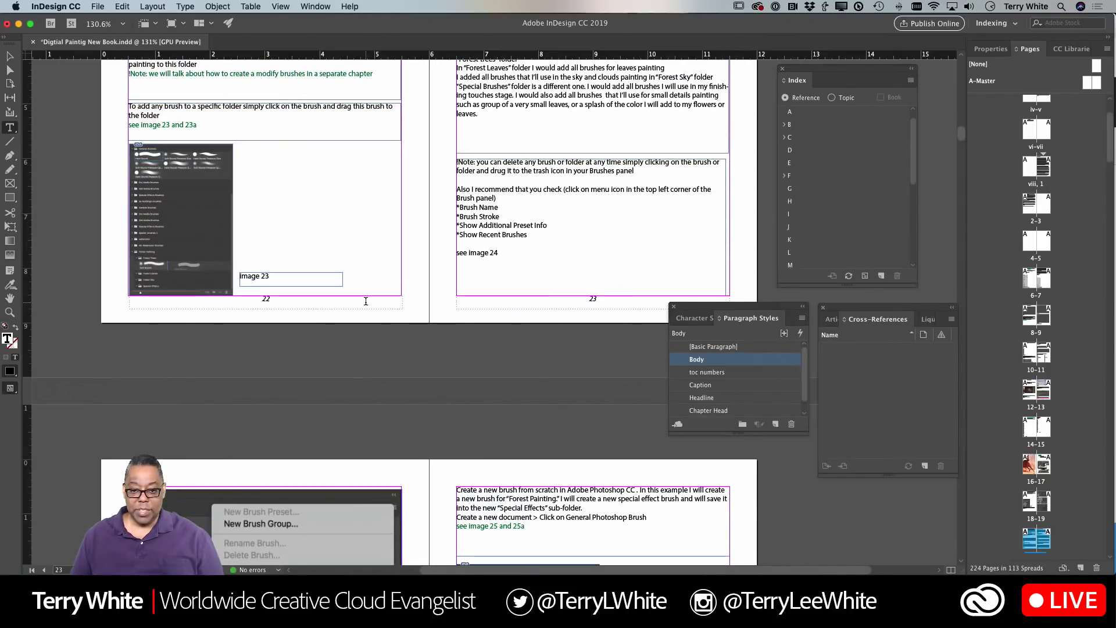
scroll(366, 301, "down", 5)
scroll(366, 301, "down", 3)
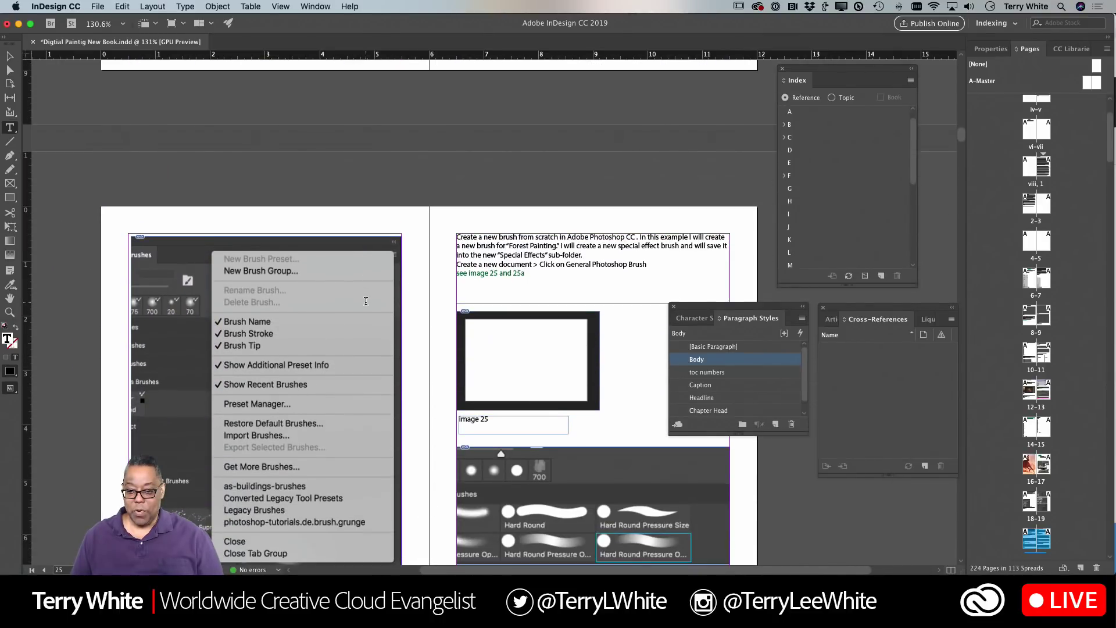
scroll(365, 301, "right", 1)
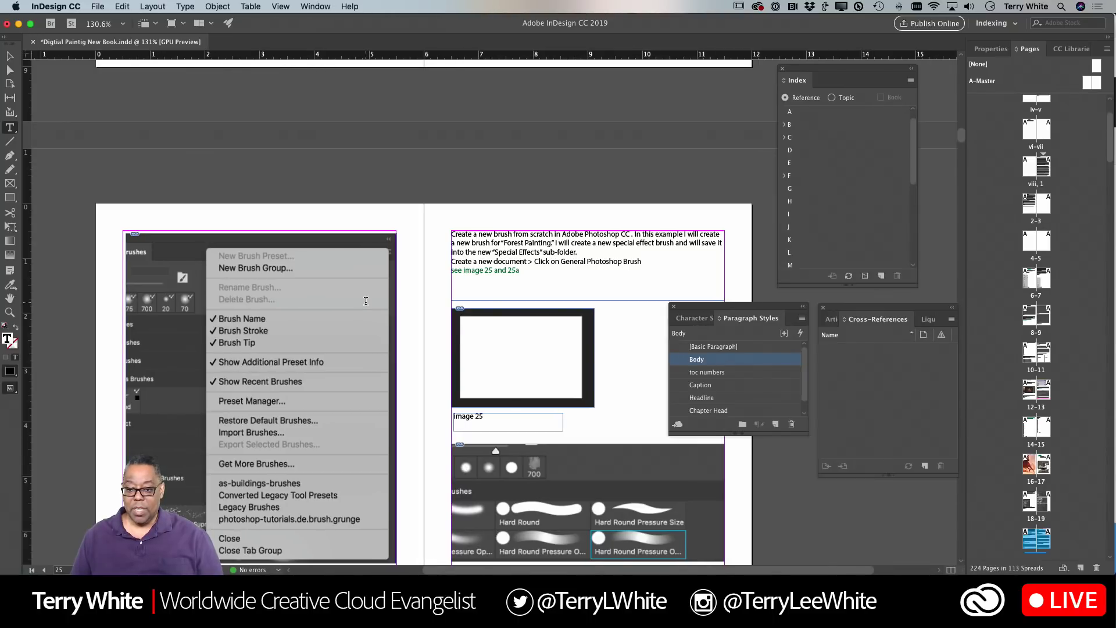
double_click(602, 262)
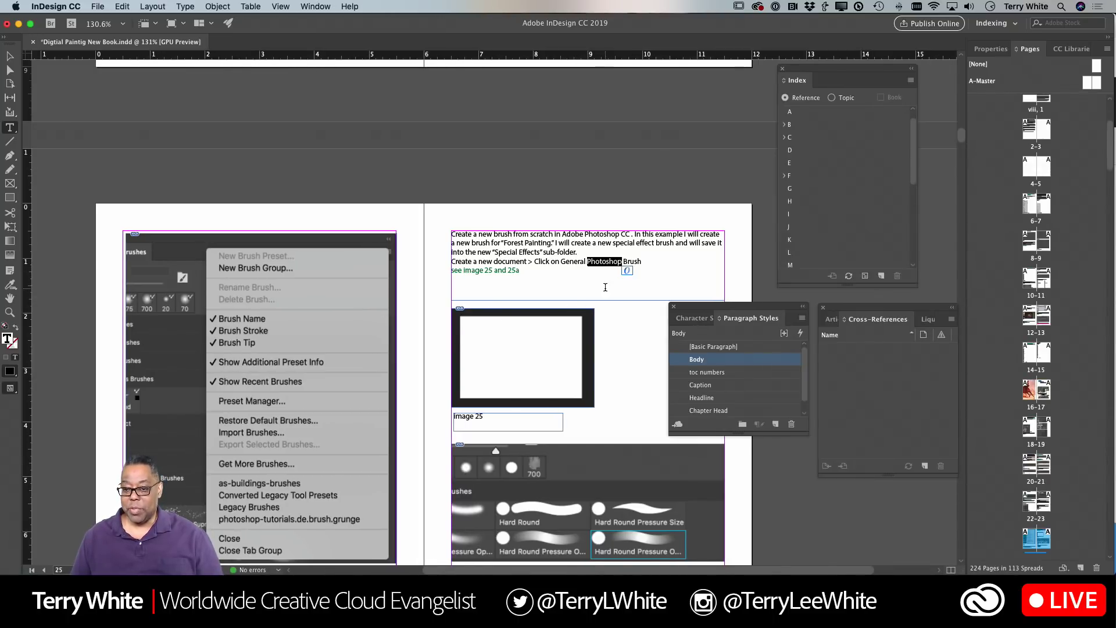
left_click(881, 276)
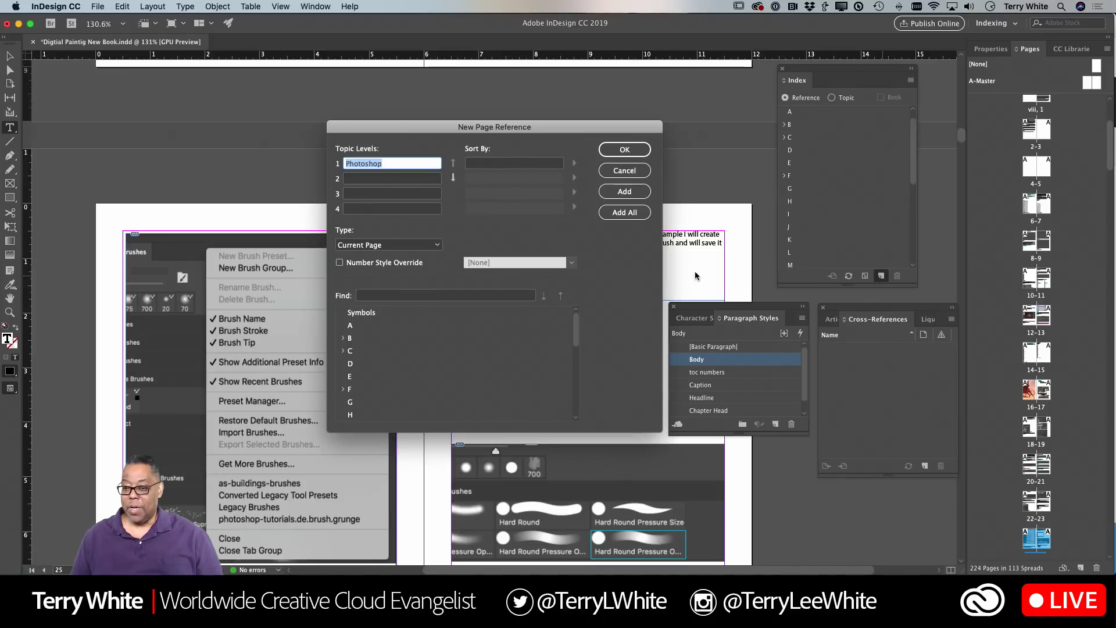
left_click(606, 212)
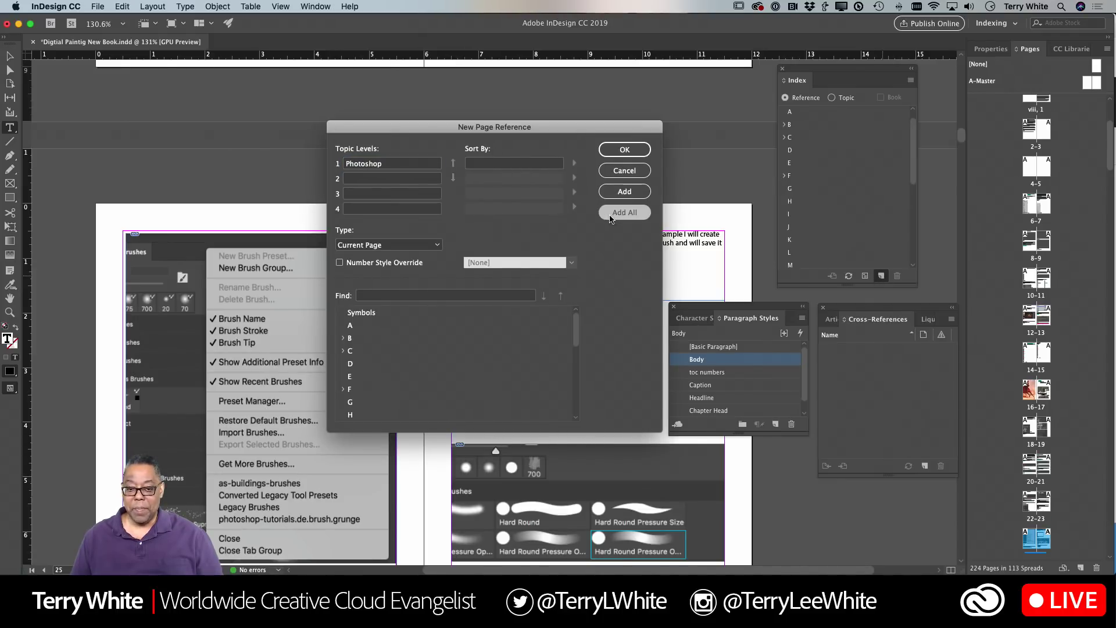
left_click(618, 152)
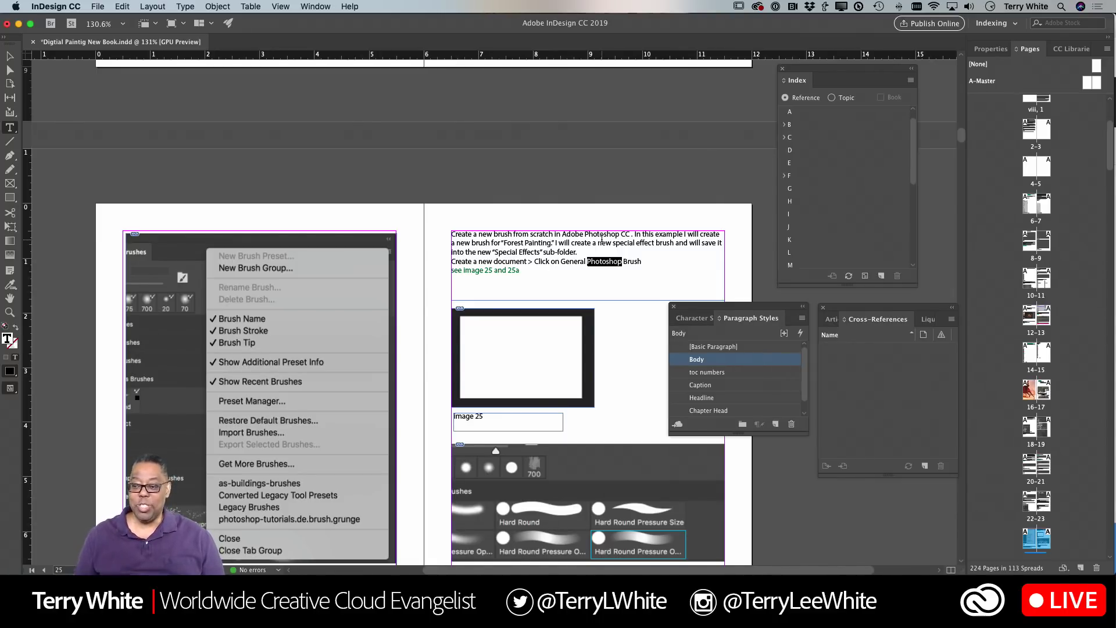
mouse_move(903, 313)
left_mouse_down()
mouse_move(895, 329)
mouse_move(906, 308)
left_mouse_up()
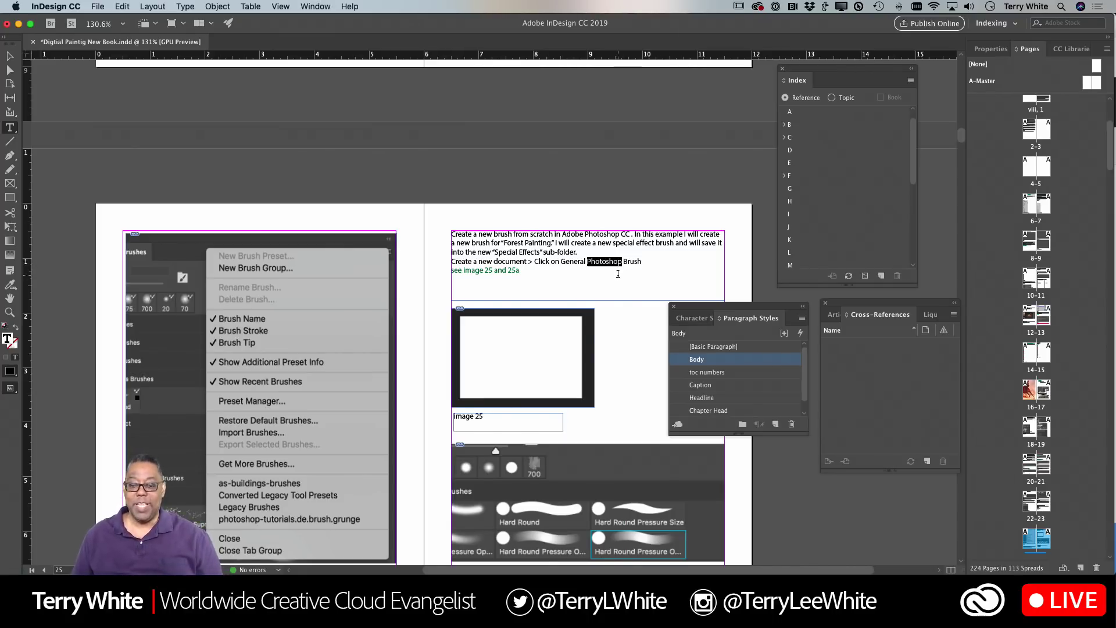
scroll(618, 274, "down", 3)
scroll(618, 274, "down", 1)
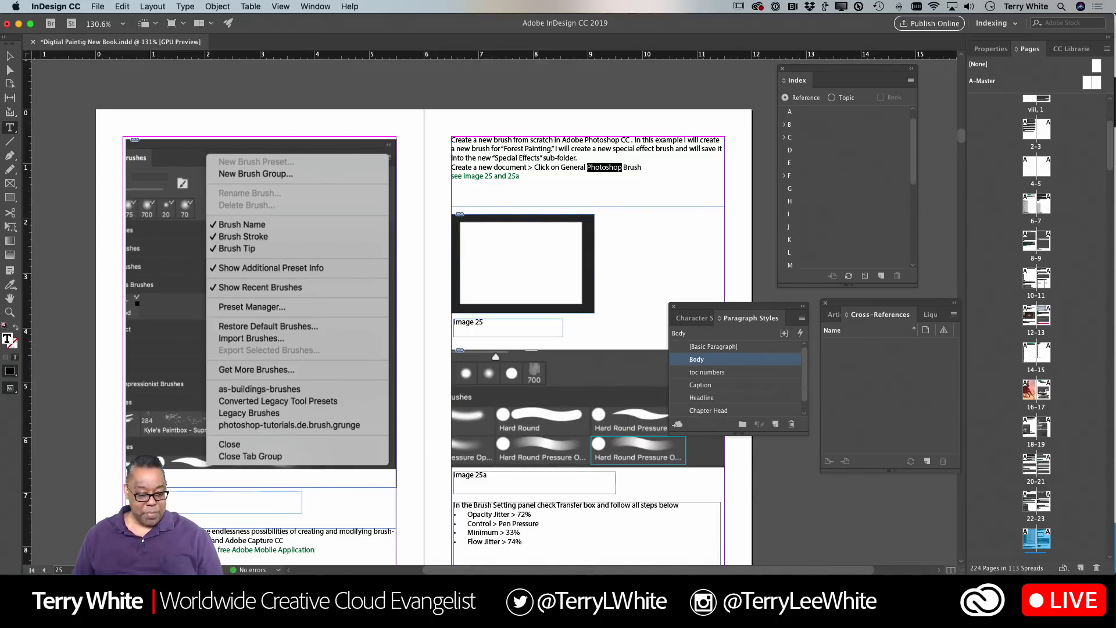
Step: Go to page 180 and look through the spreads around it for blank pages near the end of the book
key("super+j")
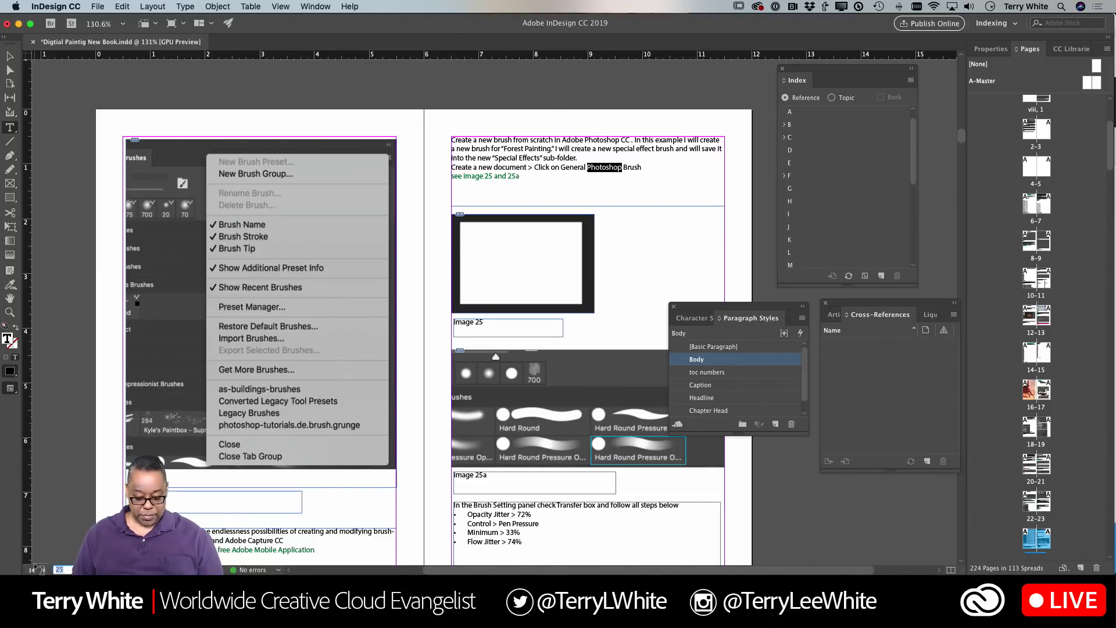
type("180")
key("Return")
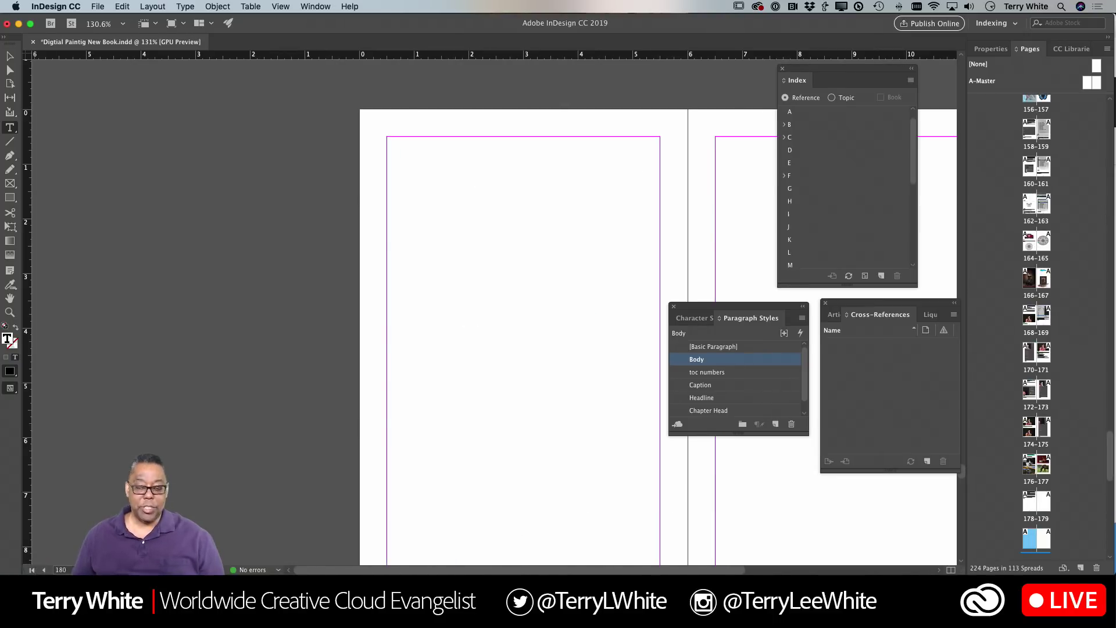
scroll(455, 400, "right", 3)
scroll(455, 400, "up", 6)
scroll(456, 404, "down", 8)
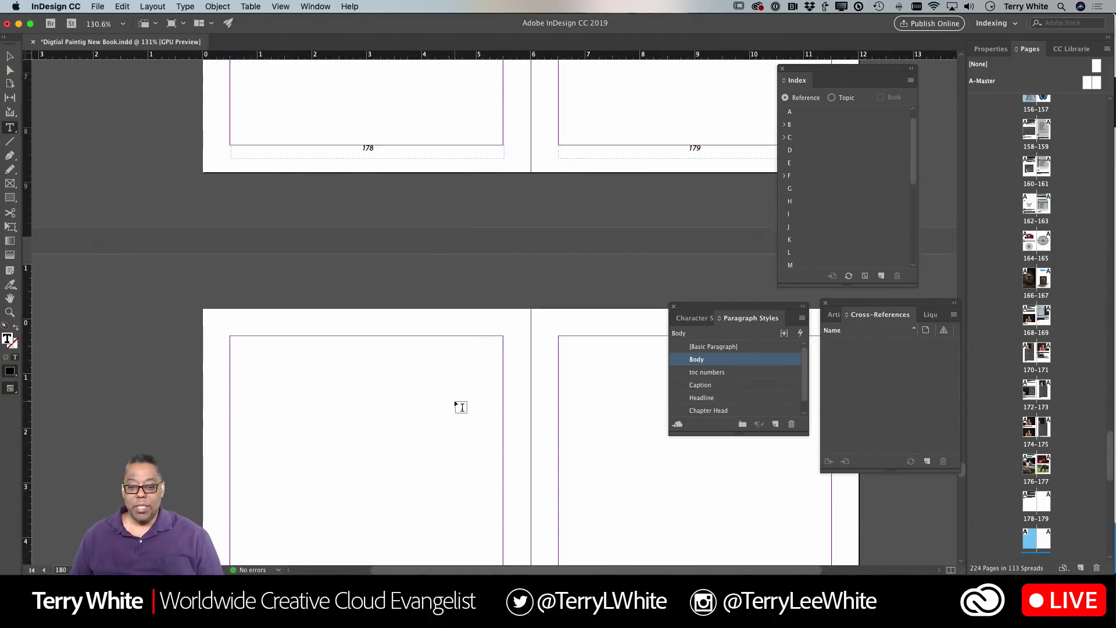
scroll(455, 403, "down", 10)
scroll(455, 402, "up", 11)
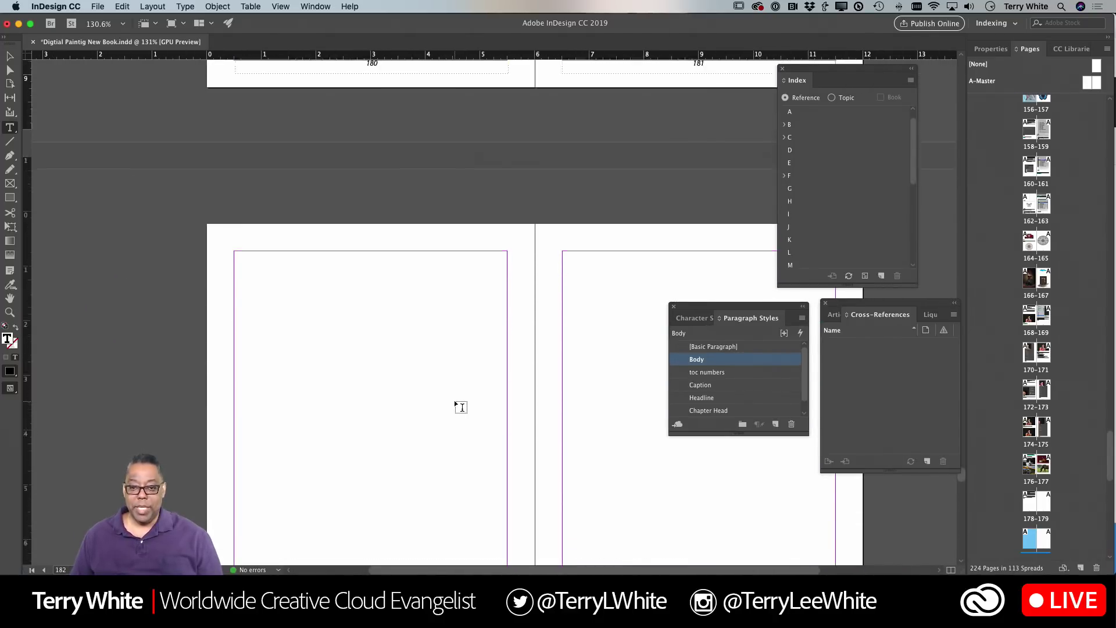
Step: Generate the index titled "Index" with the Index Title style and place it within the margins of blank page 180
scroll(455, 402, "up", 2)
scroll(455, 403, "down", 2)
scroll(455, 403, "right", 1)
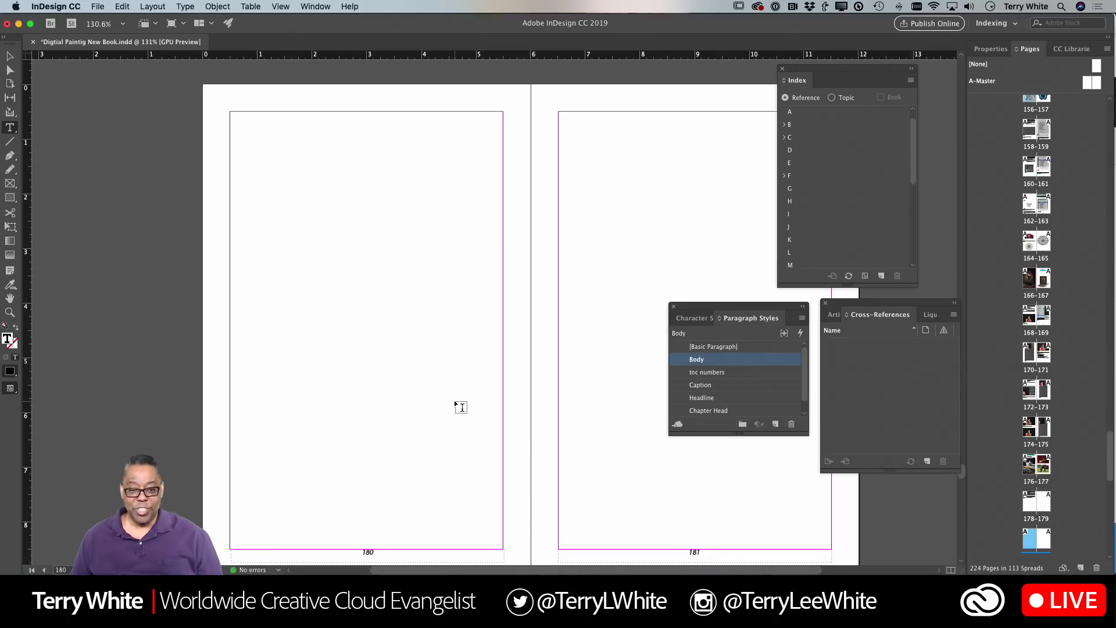
scroll(456, 403, "right", 3)
scroll(455, 404, "down", 1)
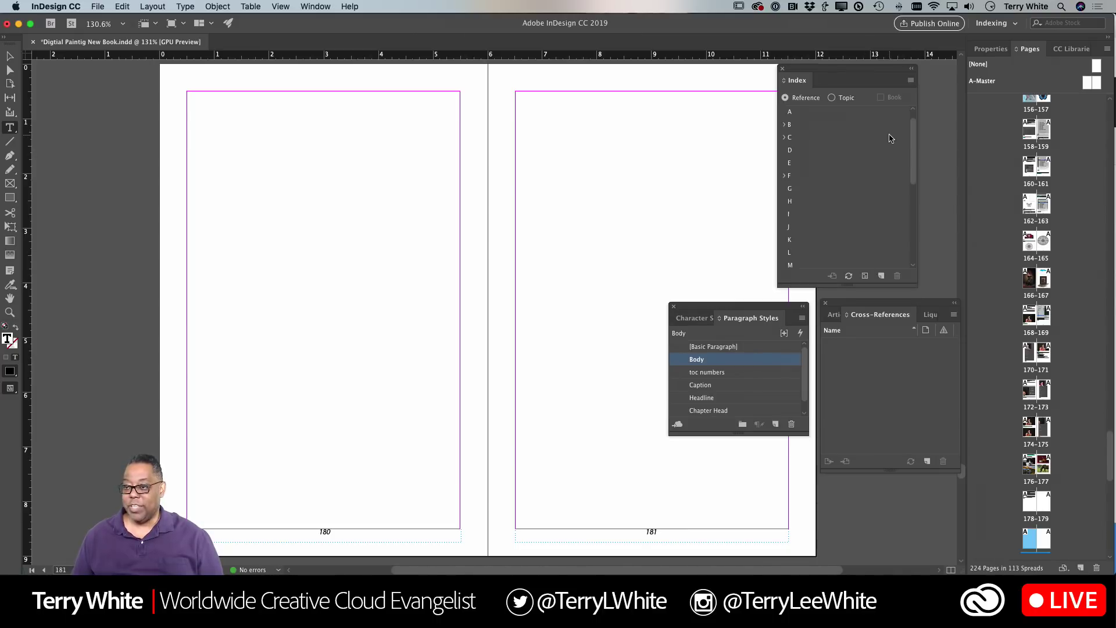
left_click(911, 80)
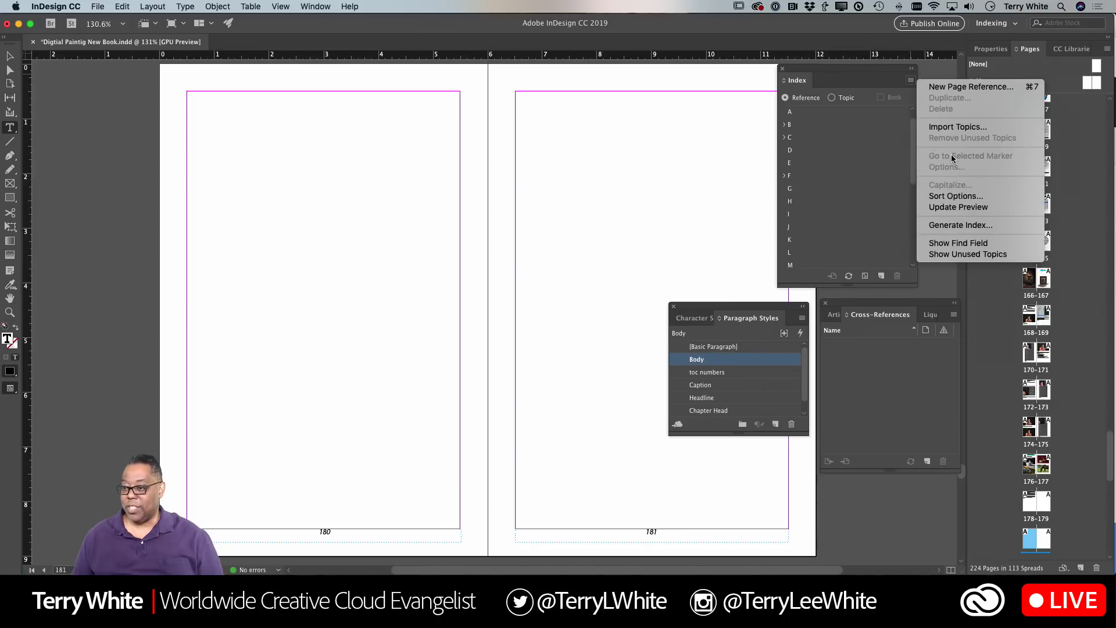
left_click(965, 227)
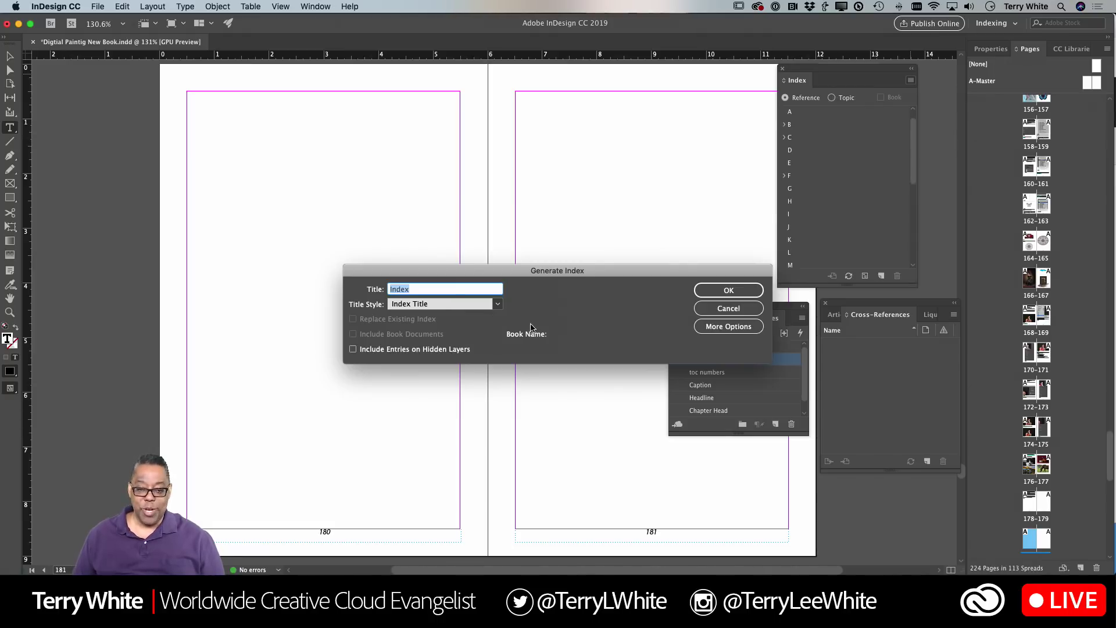
left_click_drag(598, 272, 537, 132)
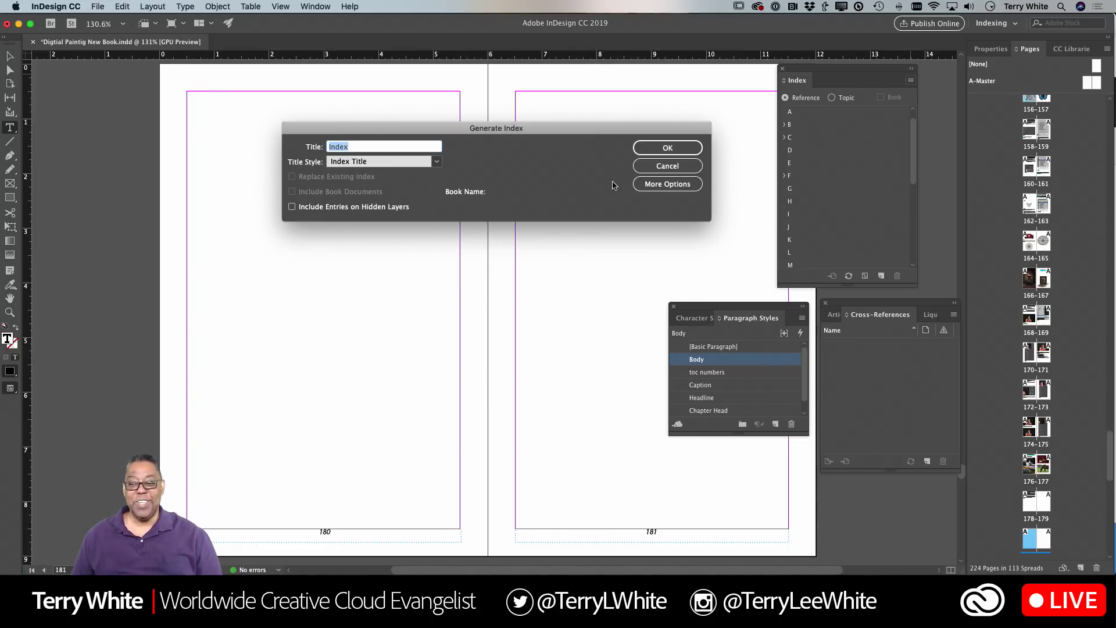
left_click(681, 189)
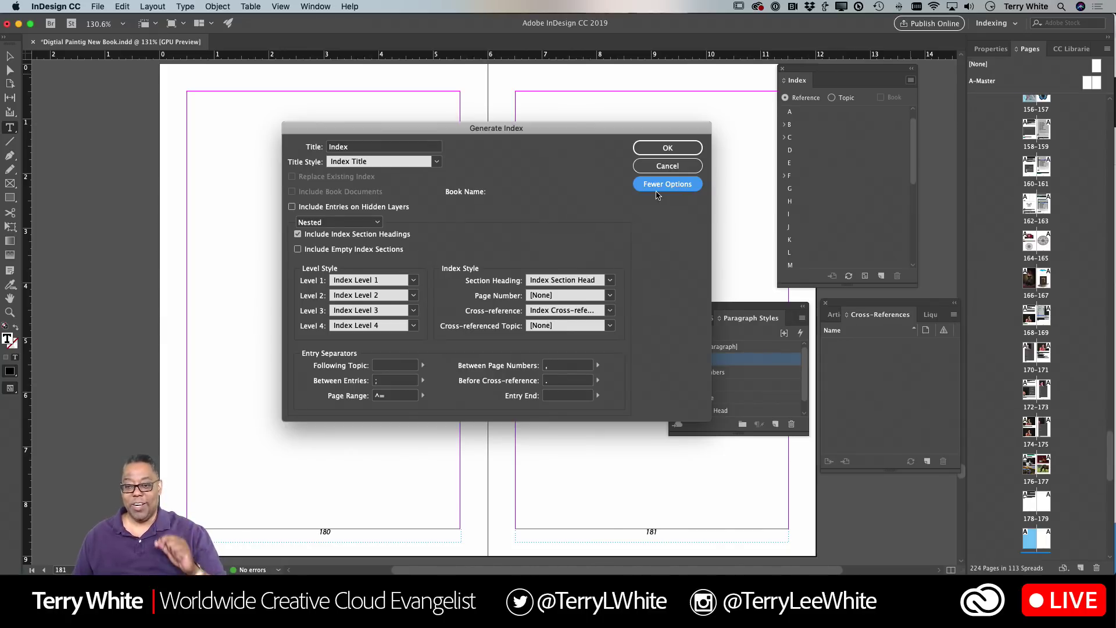
left_click(661, 187)
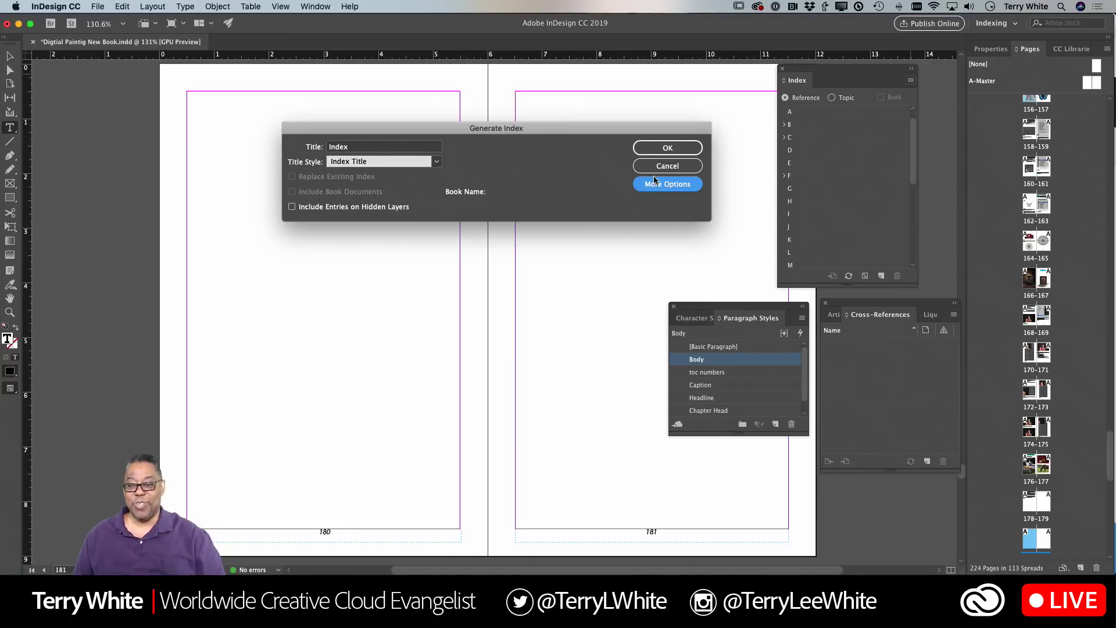
left_click(660, 150)
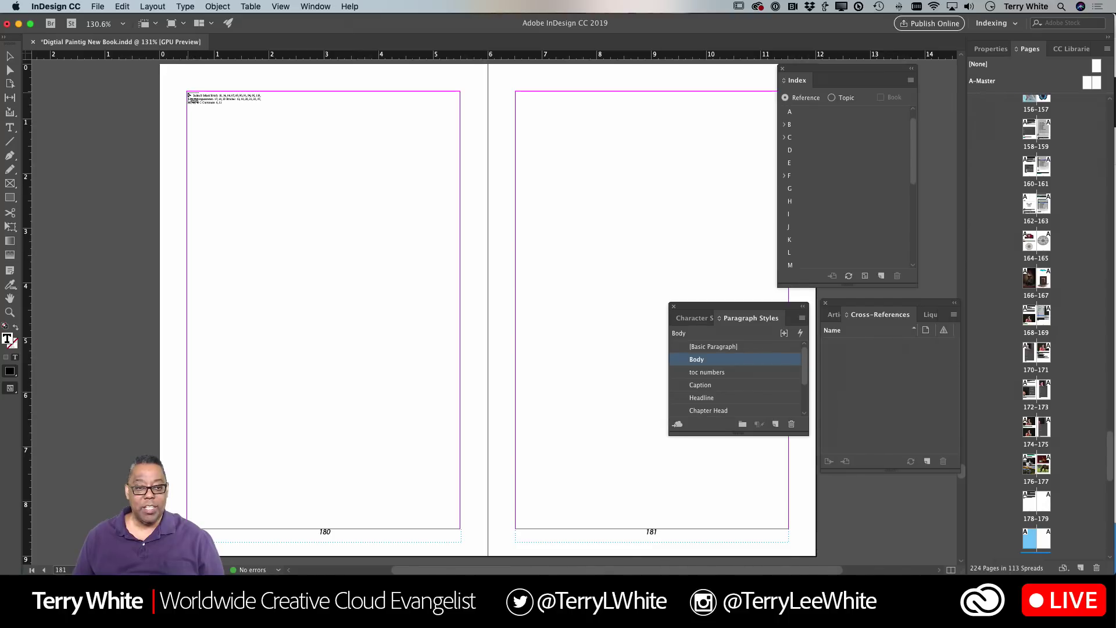
left_click(187, 91)
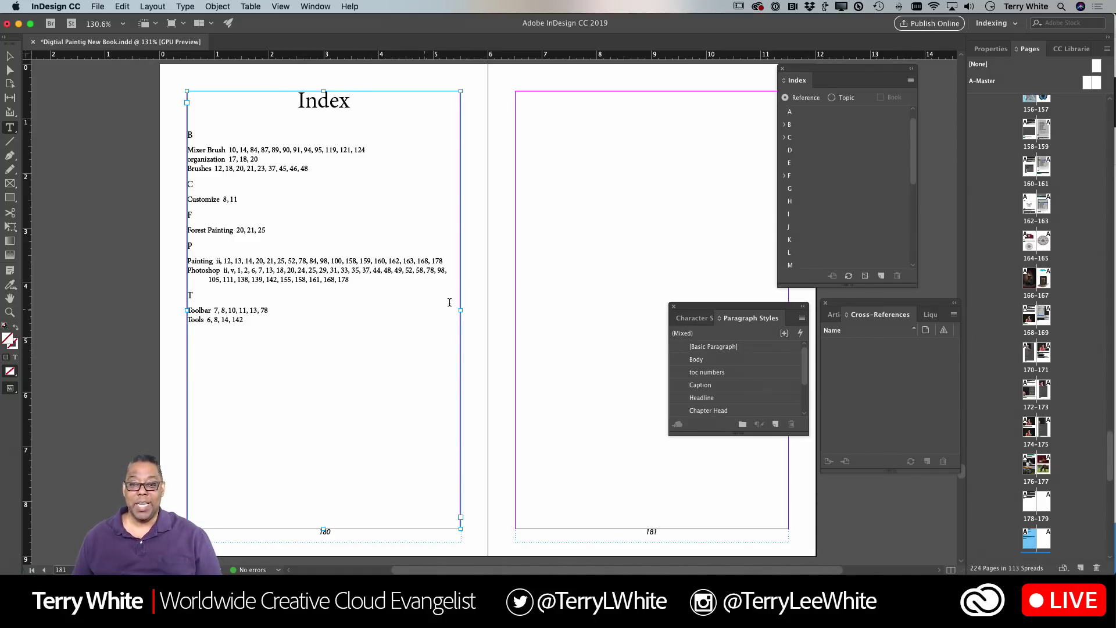
Step: Add index page references for all occurrences of "Sliders", taken from the "Lighting Sliders" line on page 172
scroll(452, 301, "up", 20)
scroll(453, 301, "up", 5)
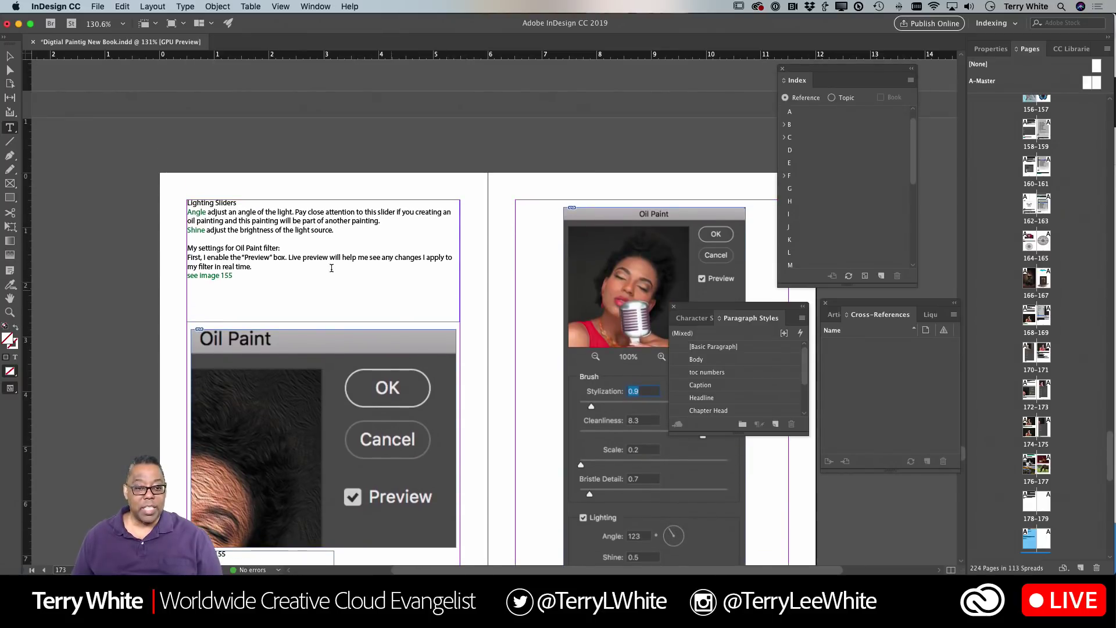
double_click(226, 203)
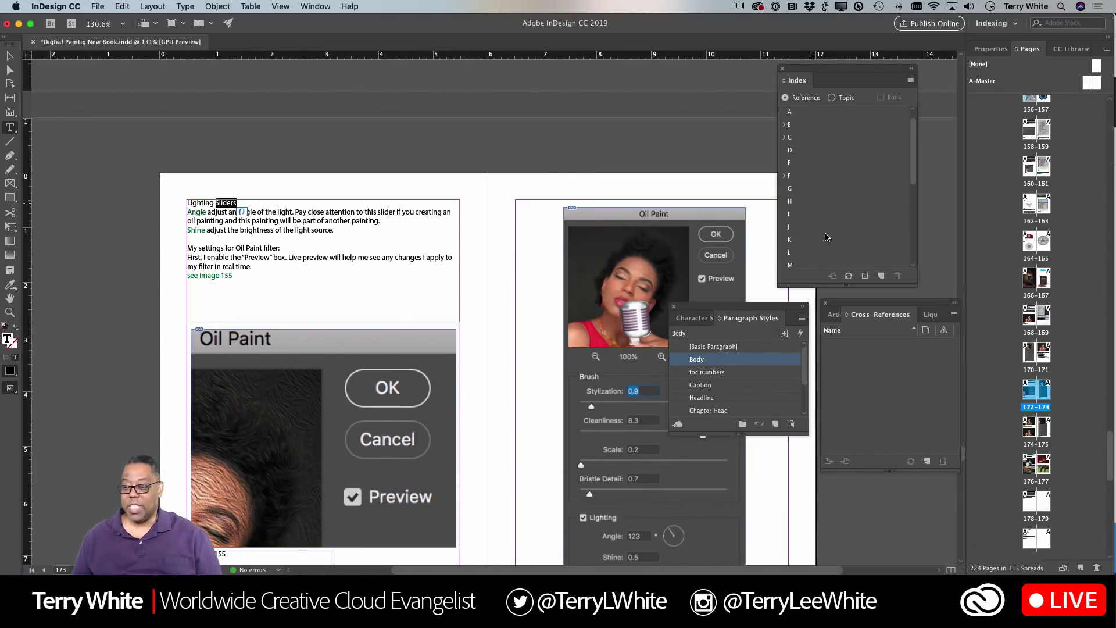
left_click(881, 276)
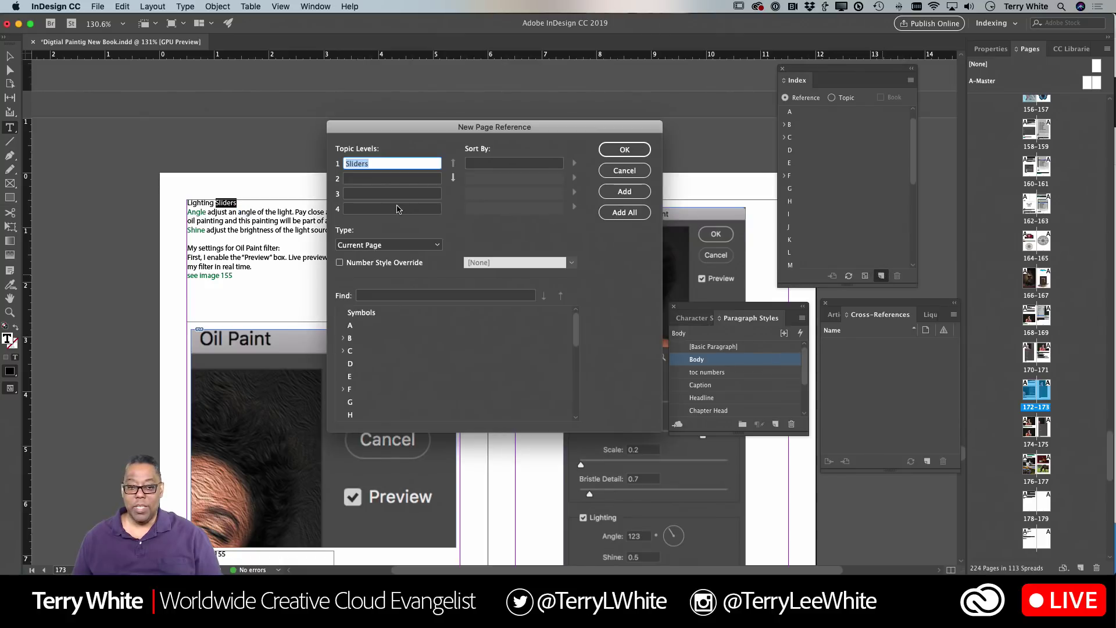
left_click(627, 153)
Step: Regenerate the index on page 180, replacing the existing one
scroll(405, 270, "down", 3)
scroll(405, 270, "down", 20)
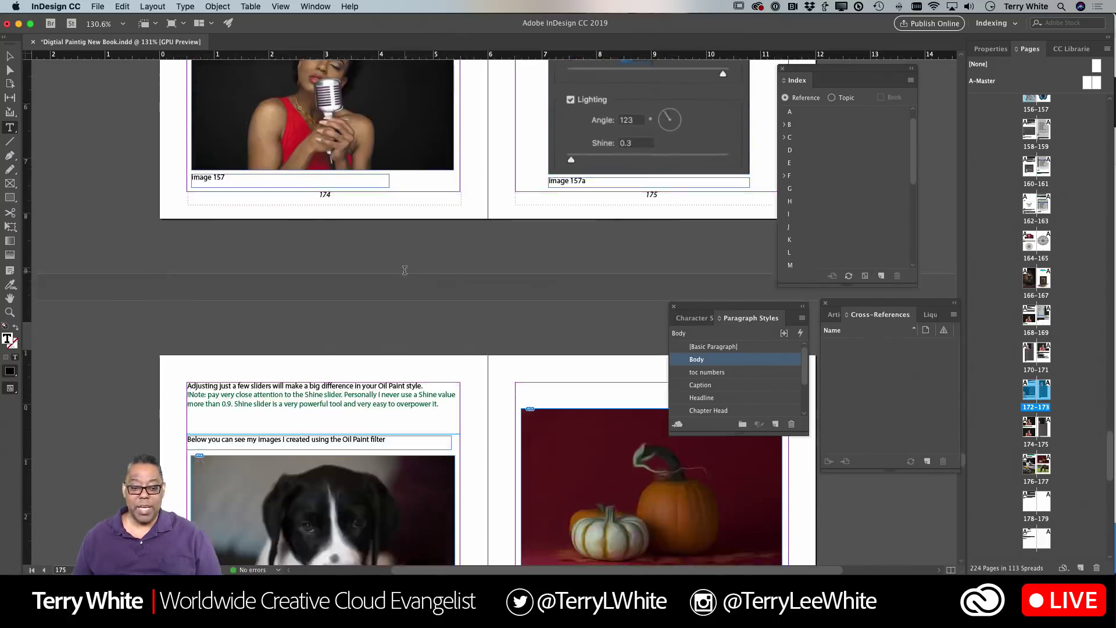
scroll(405, 271, "up", 10)
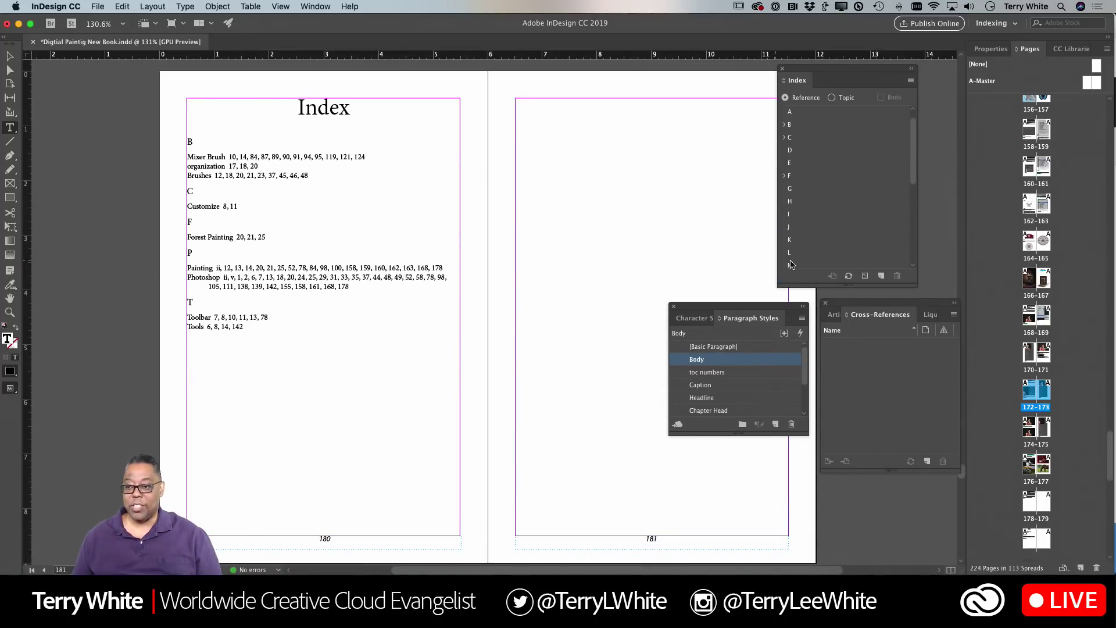
left_click(865, 276)
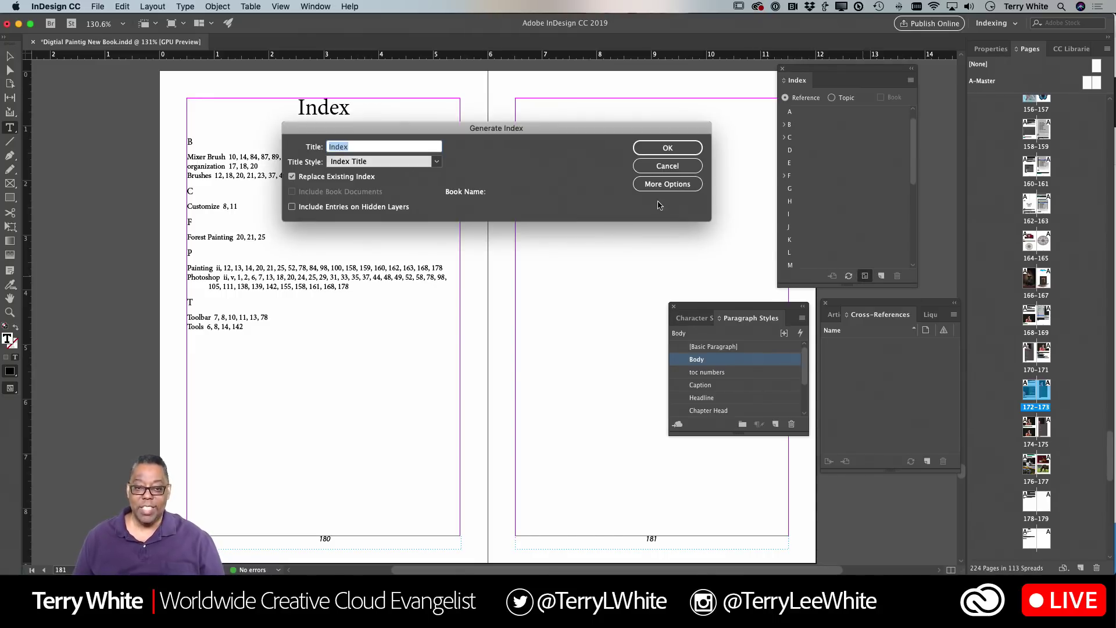
left_click(668, 149)
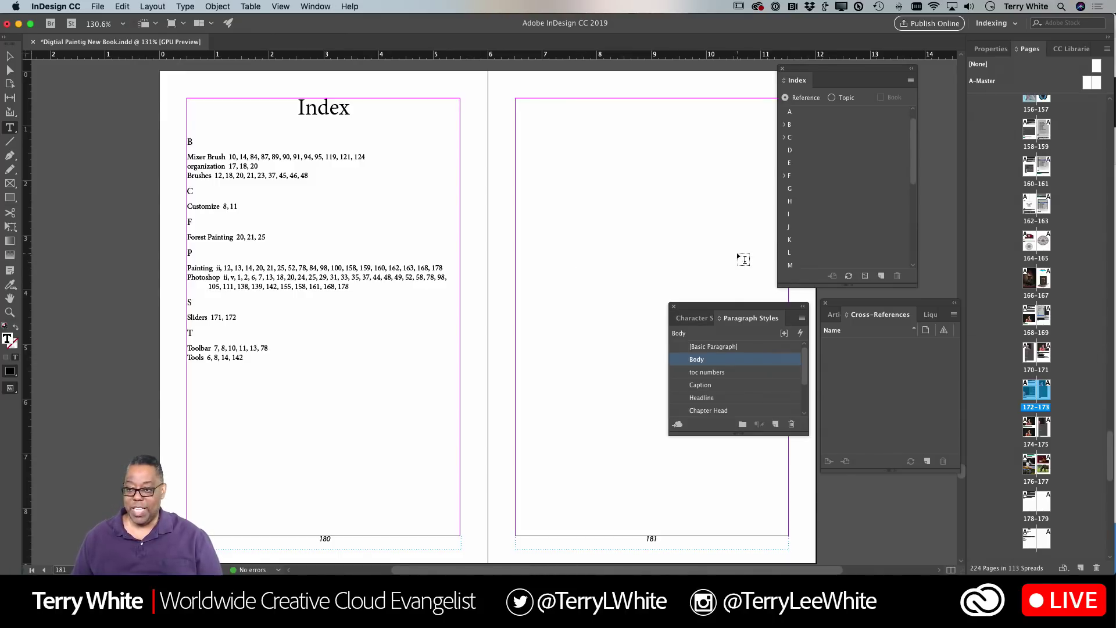
Step: Go to page 24 and look through the brush and Adobe Capture pages up to page 41
key("super+j")
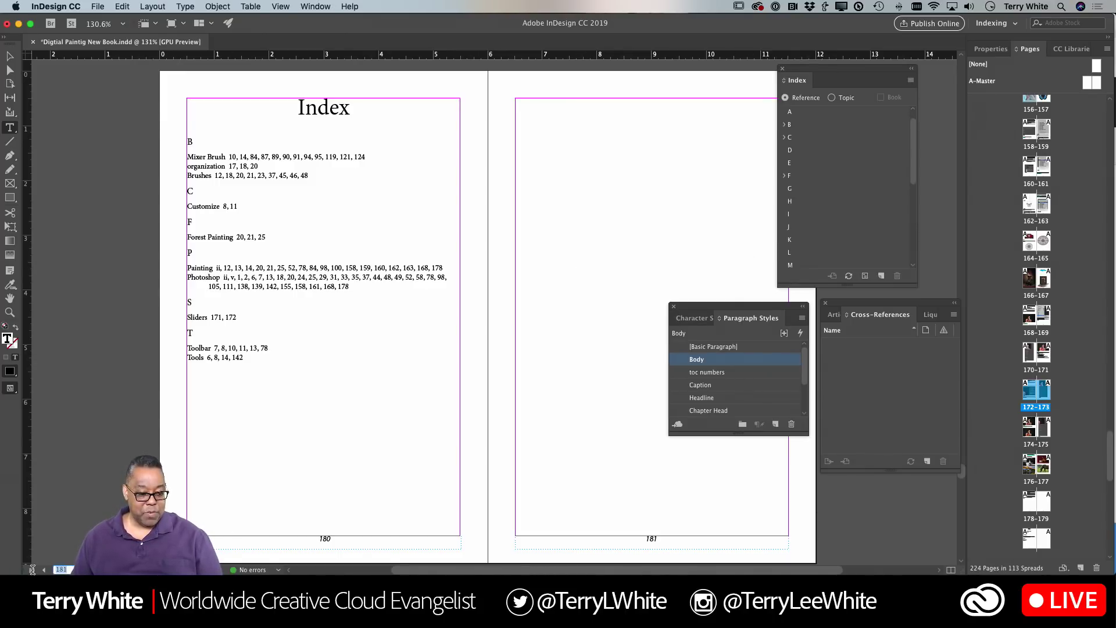
type("24")
key("Return")
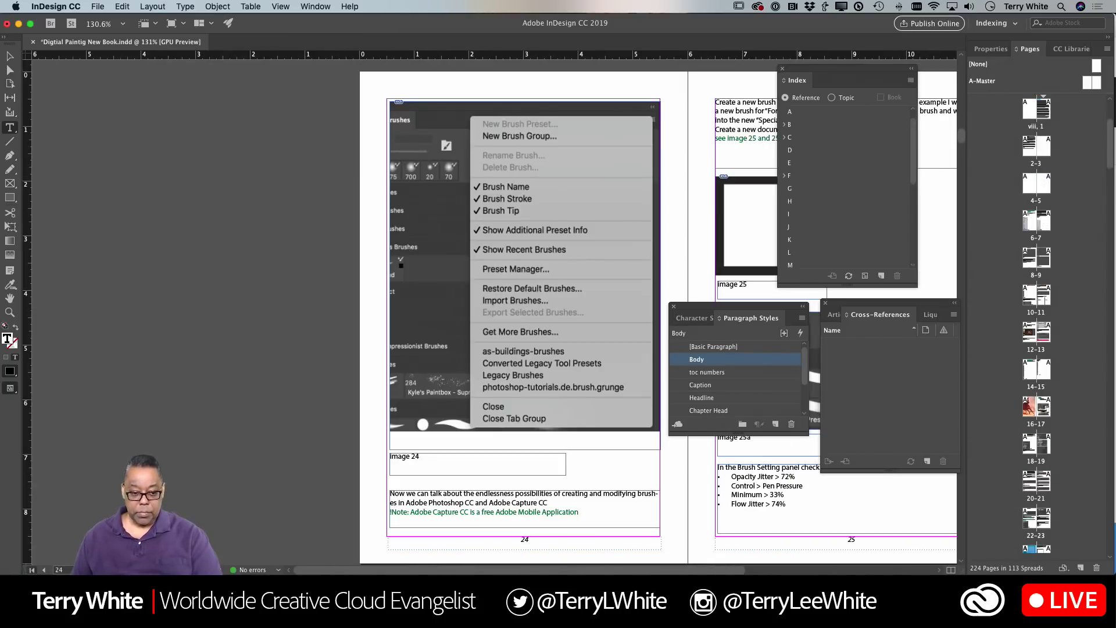
scroll(424, 503, "right", 5)
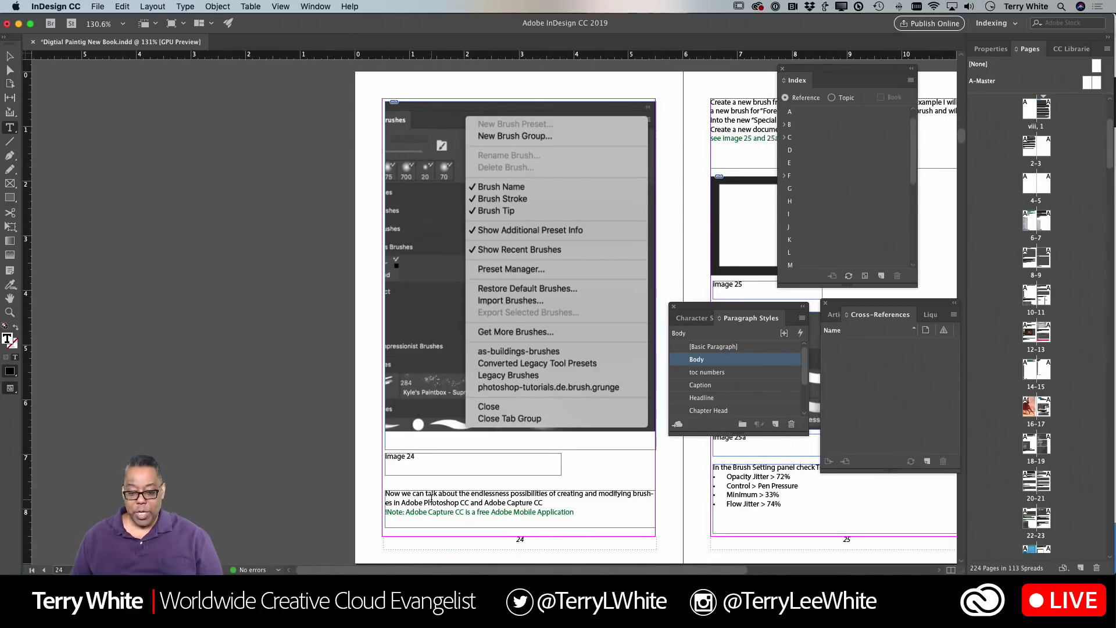
scroll(432, 497, "right", 5)
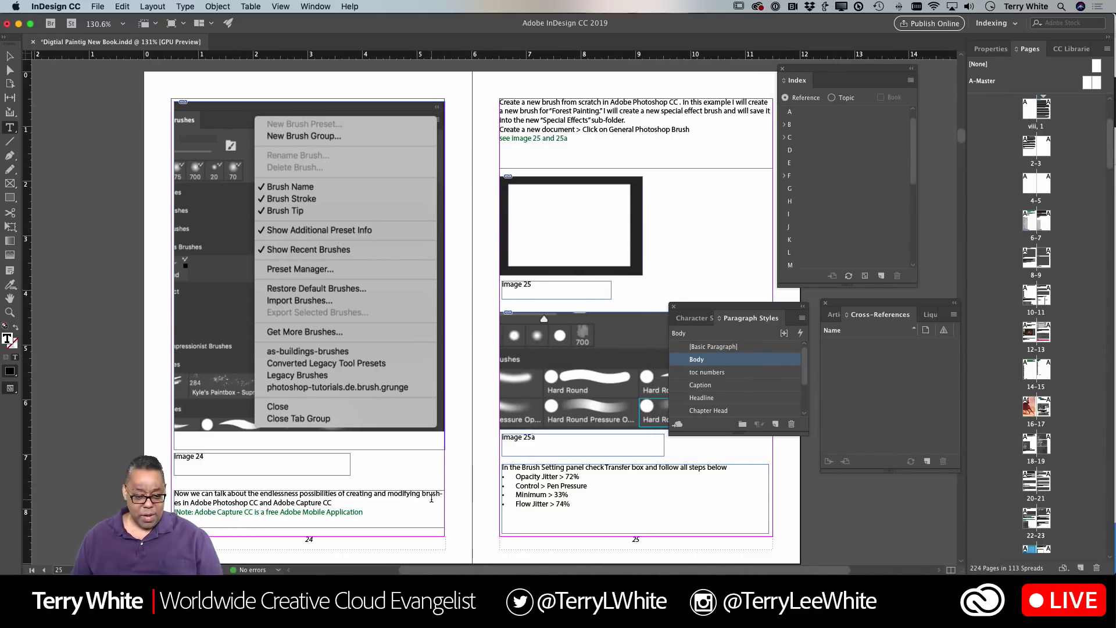
scroll(432, 498, "up", 1)
scroll(432, 498, "up", 3)
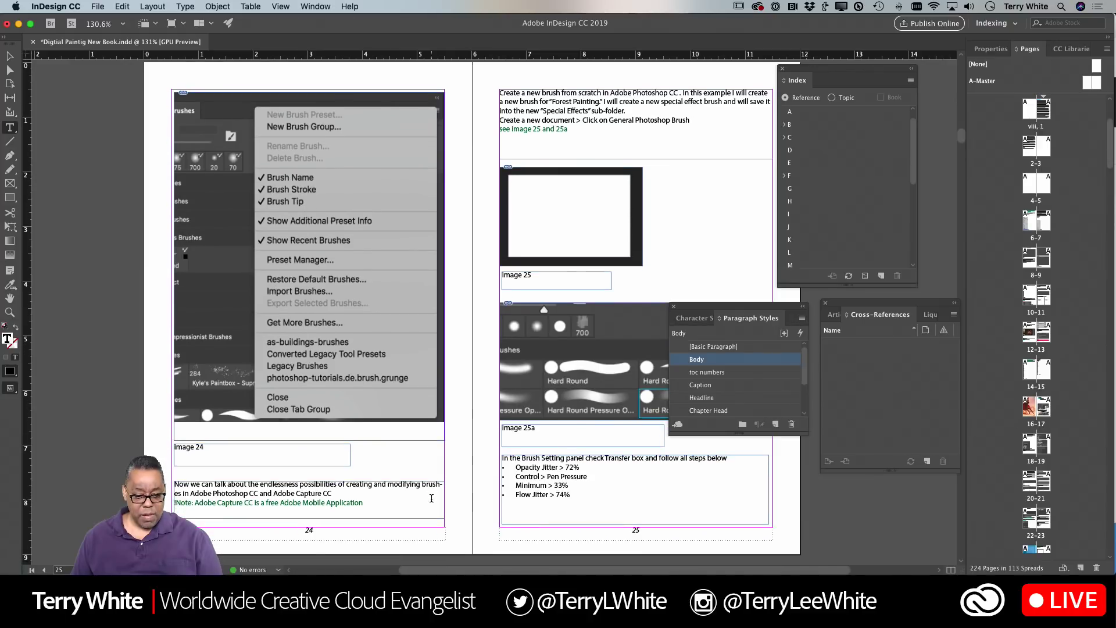
scroll(432, 498, "down", 5)
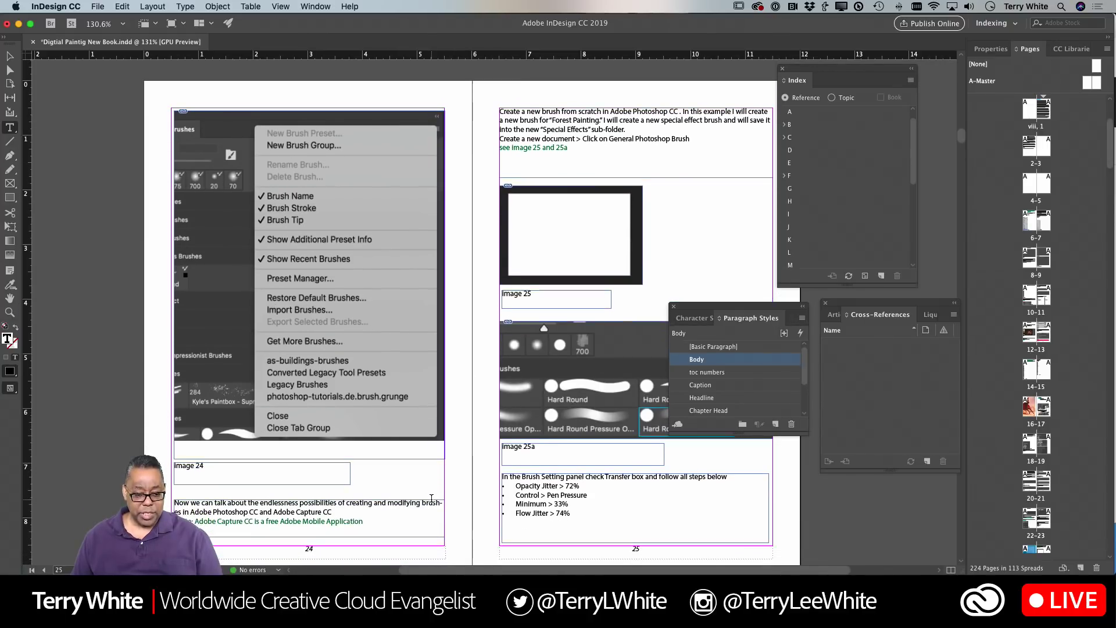
scroll(432, 498, "down", 2)
scroll(432, 498, "right", 3)
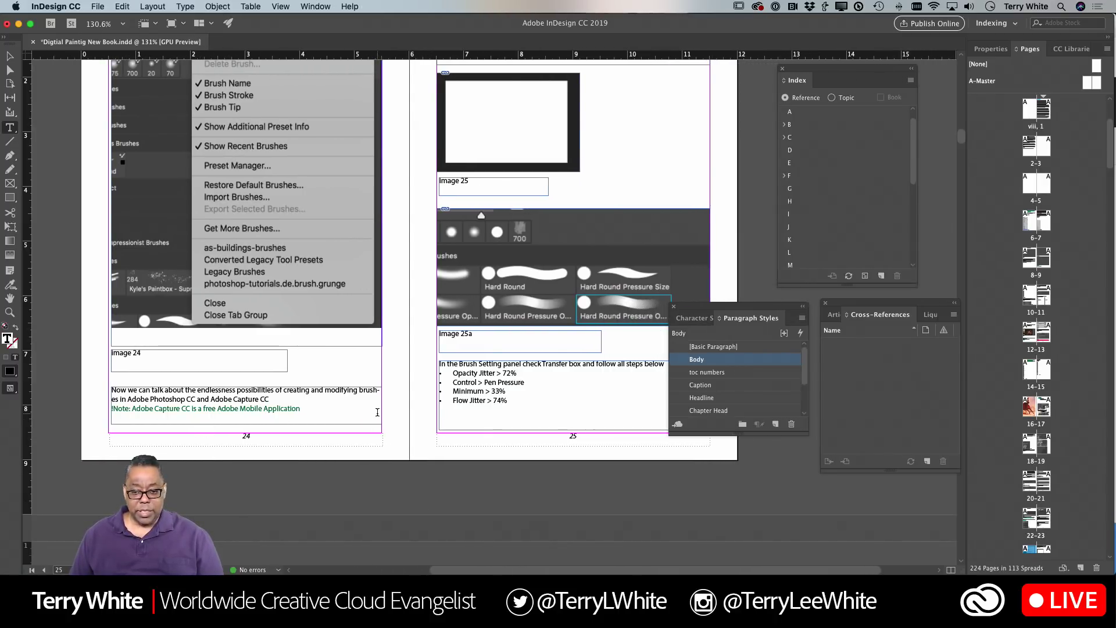
scroll(378, 417, "down", 2)
scroll(378, 416, "down", 10)
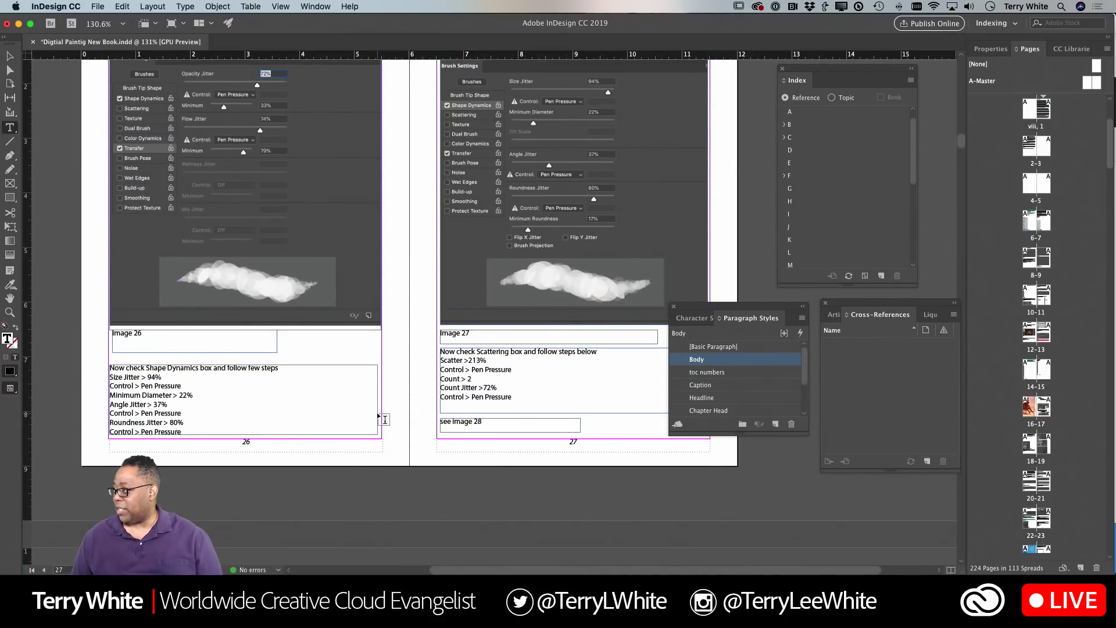
scroll(378, 416, "down", 15)
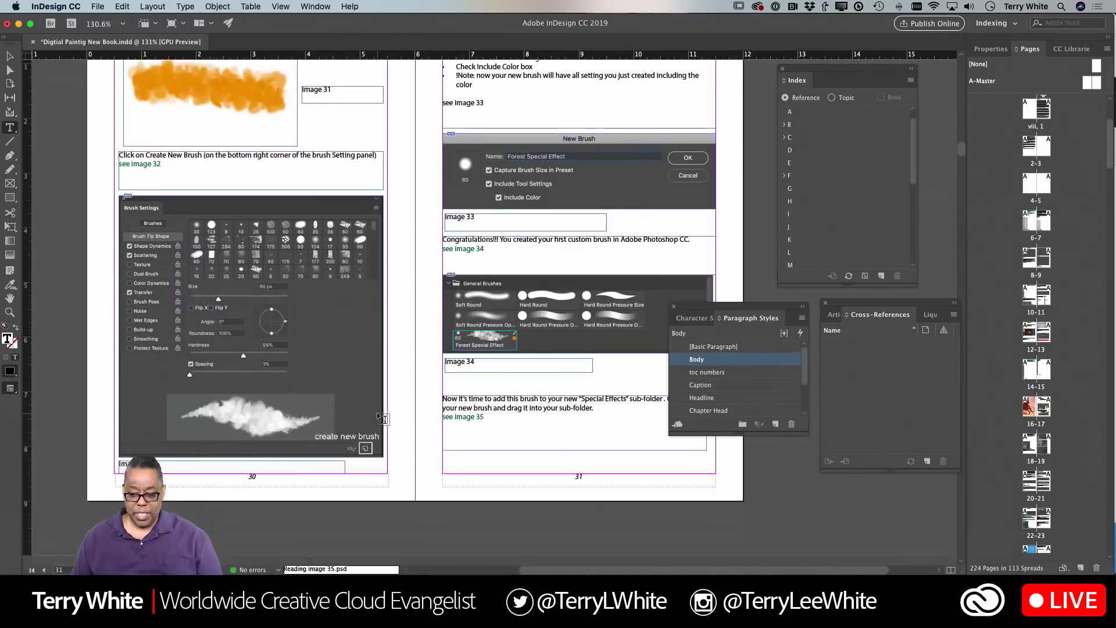
scroll(382, 418, "down", 15)
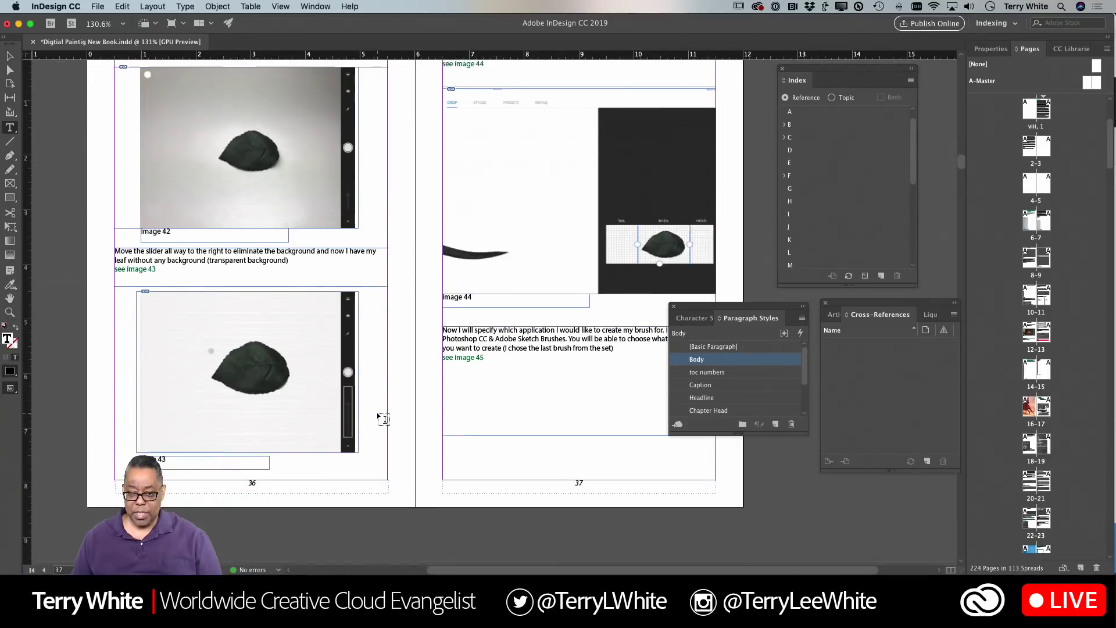
scroll(382, 418, "down", 5)
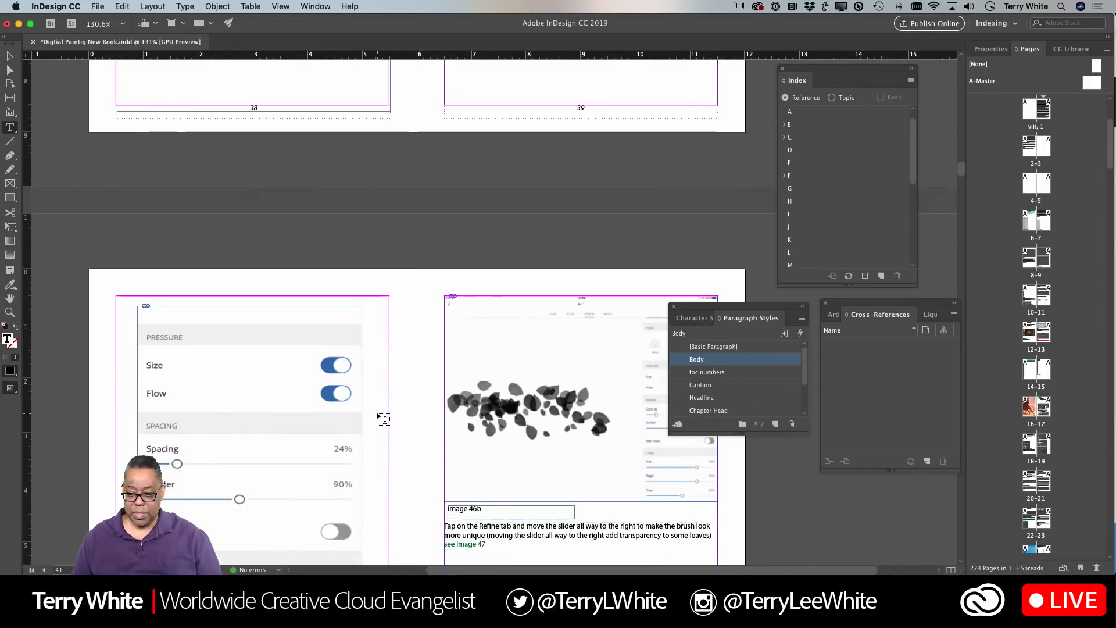
scroll(382, 418, "down", 3)
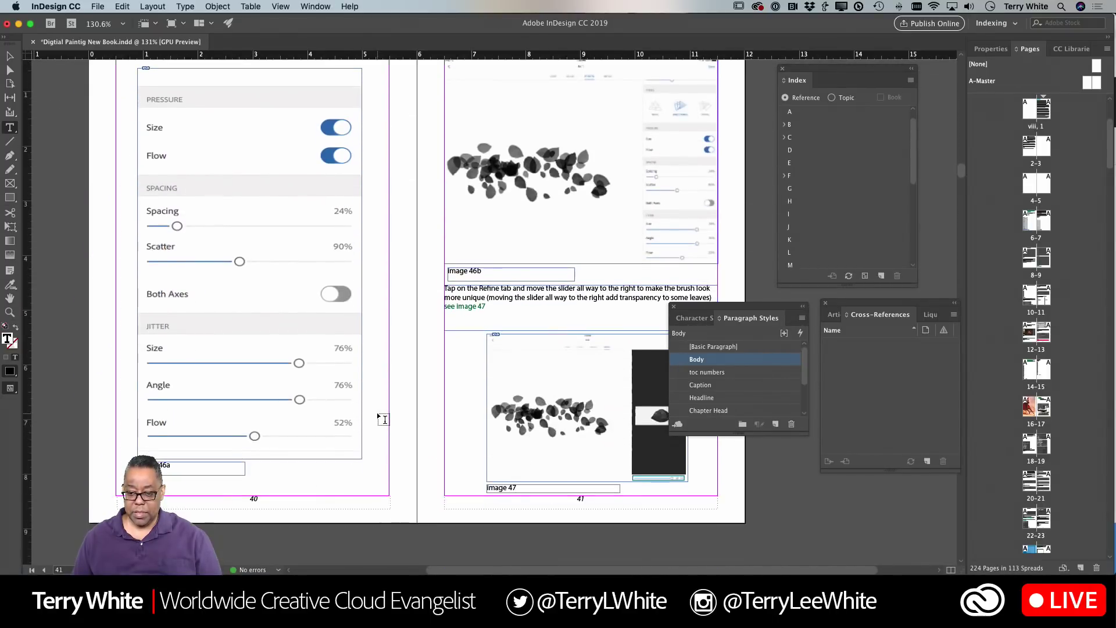
Step: Go to page 58 and examine the section on capturing colors with Adobe Capture CC
left_click(63, 570)
type("58")
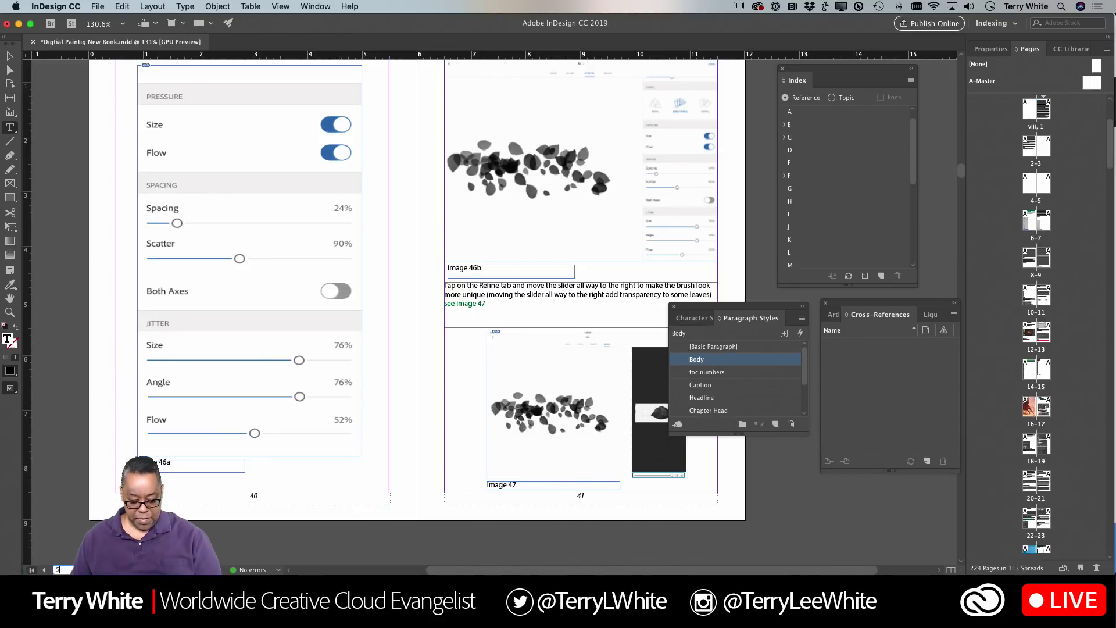
key("Return")
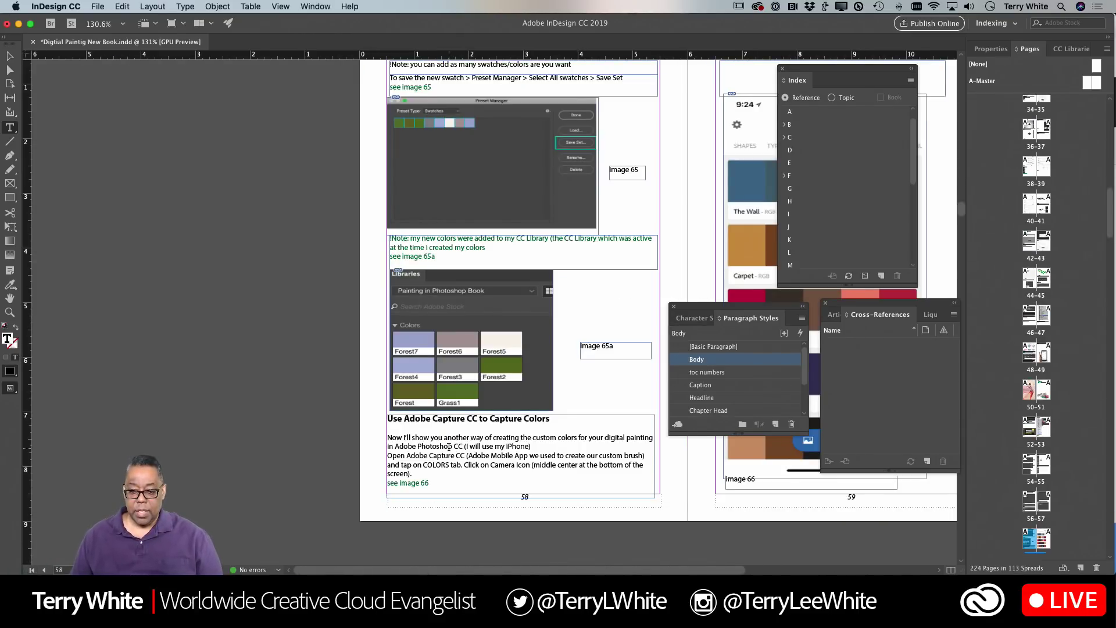
scroll(453, 445, "right", 5)
scroll(454, 445, "right", 3)
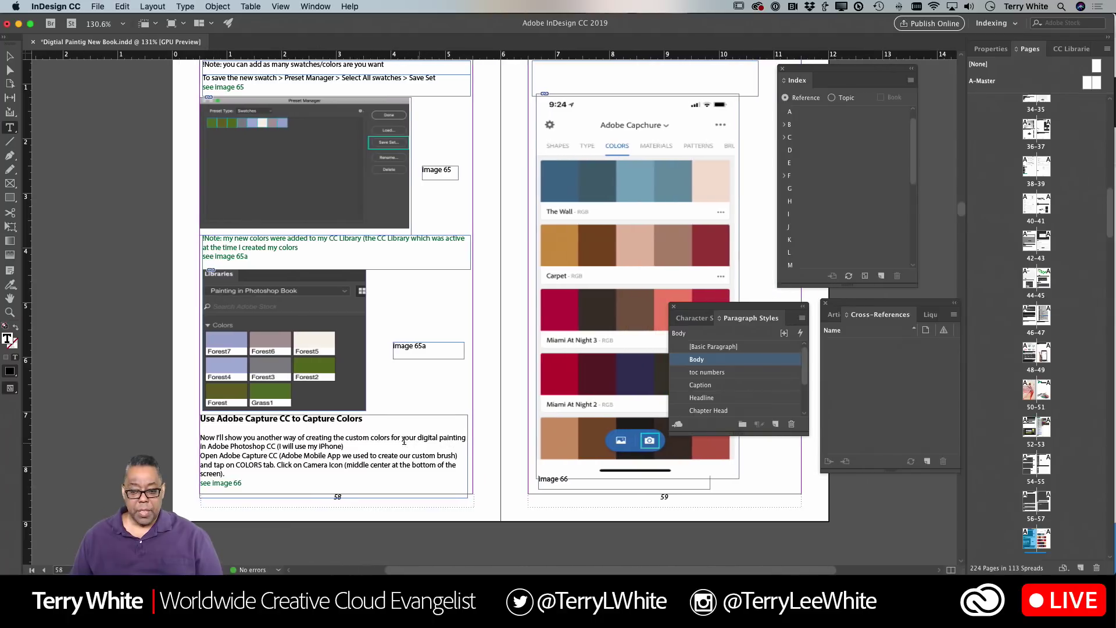
scroll(327, 433, "right", 1)
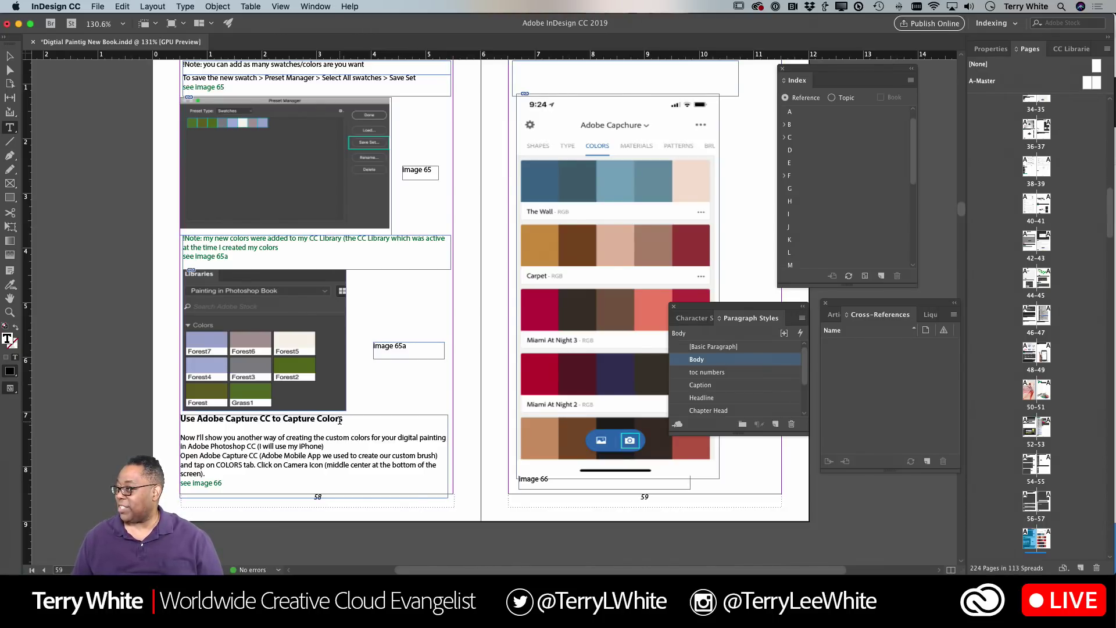
Step: Go to page 33 and add "CC" to the end of the "Welcome to Adobe Capture" subhead
left_click(60, 570)
type("33")
key("Return")
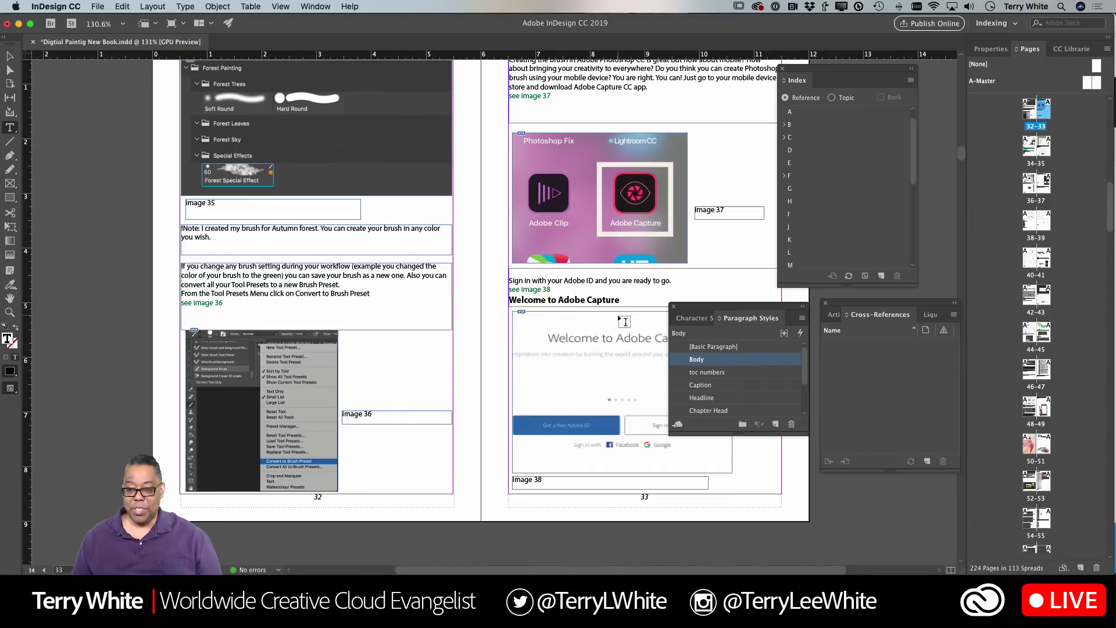
left_click(617, 299)
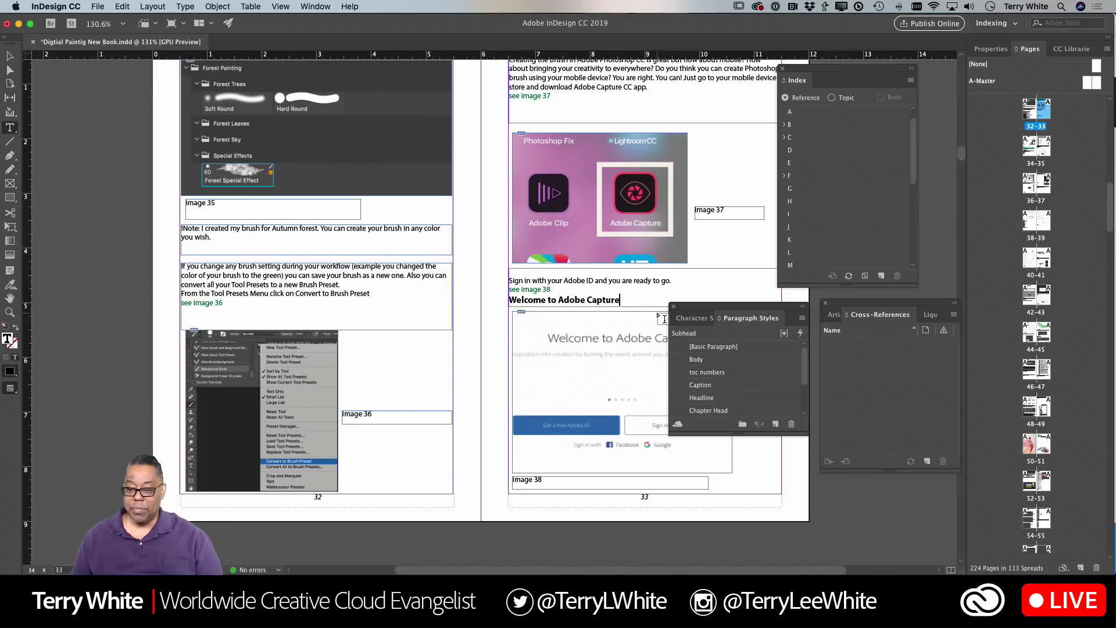
type("CC")
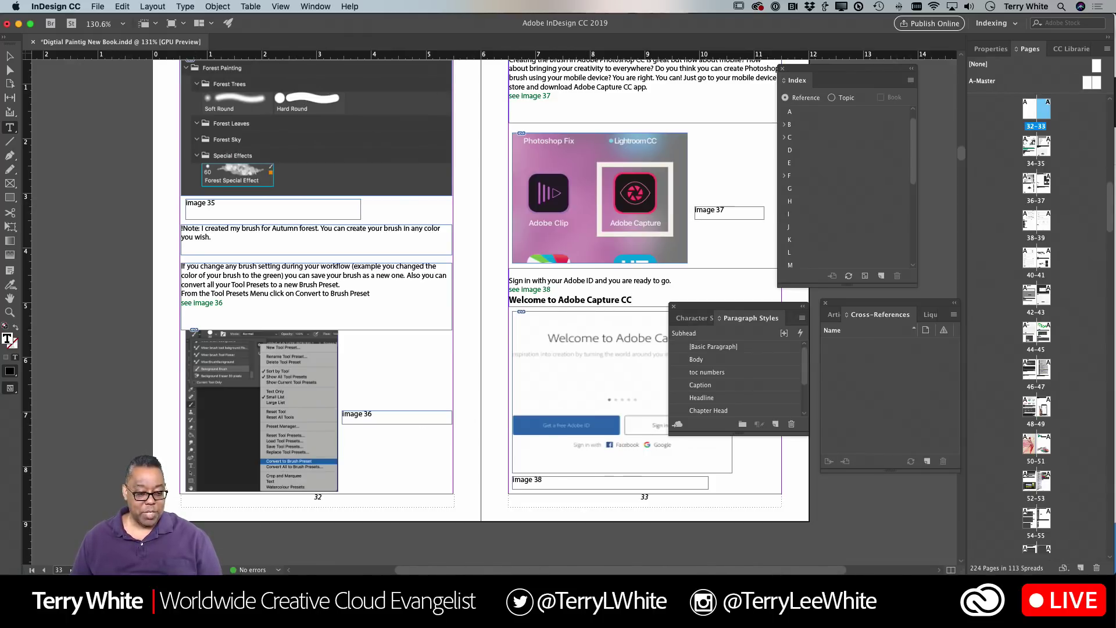
Step: Go to page 24, add "also see" after "Adobe Capture CC" in the body paragraph, and move the Cross-References panel closer to the text
key("super+j")
type("24")
key("Return")
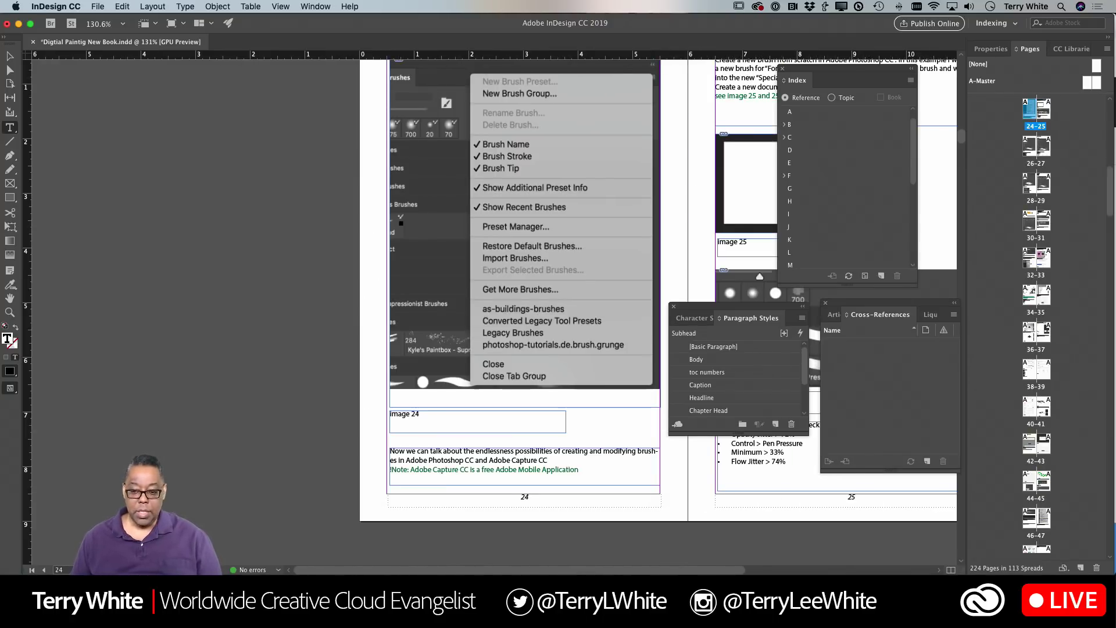
scroll(363, 475, "right", 8)
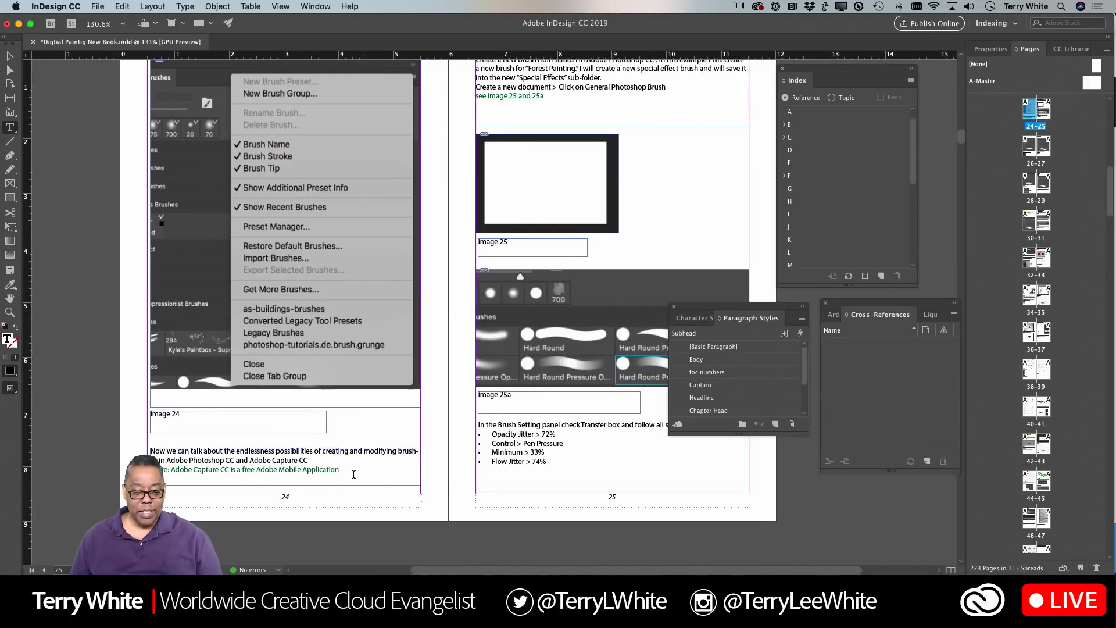
left_click(313, 459)
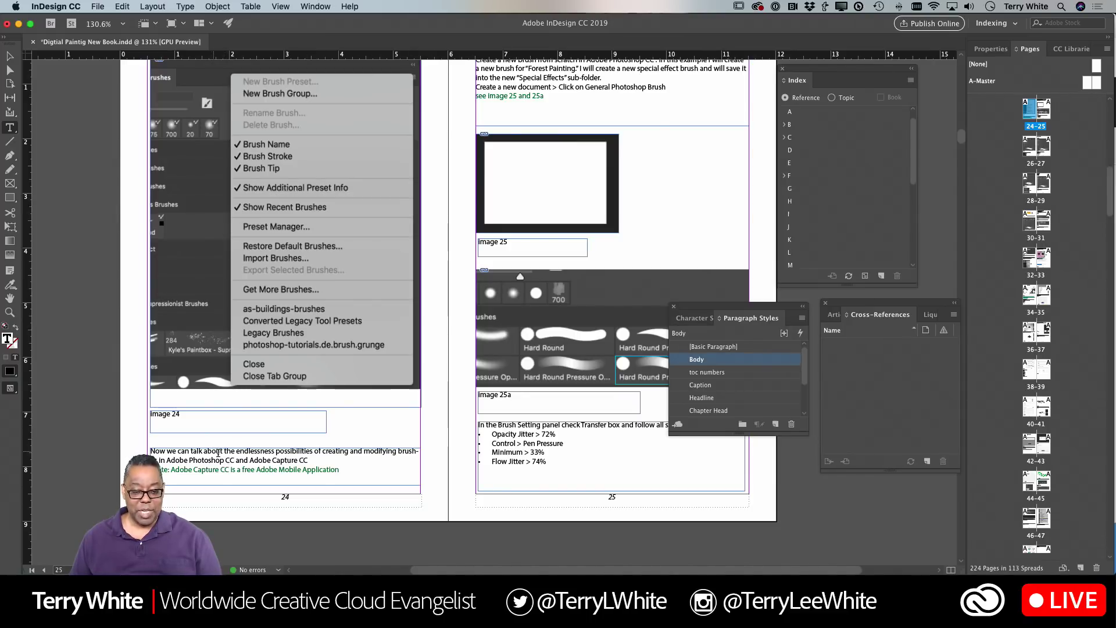
type("also see")
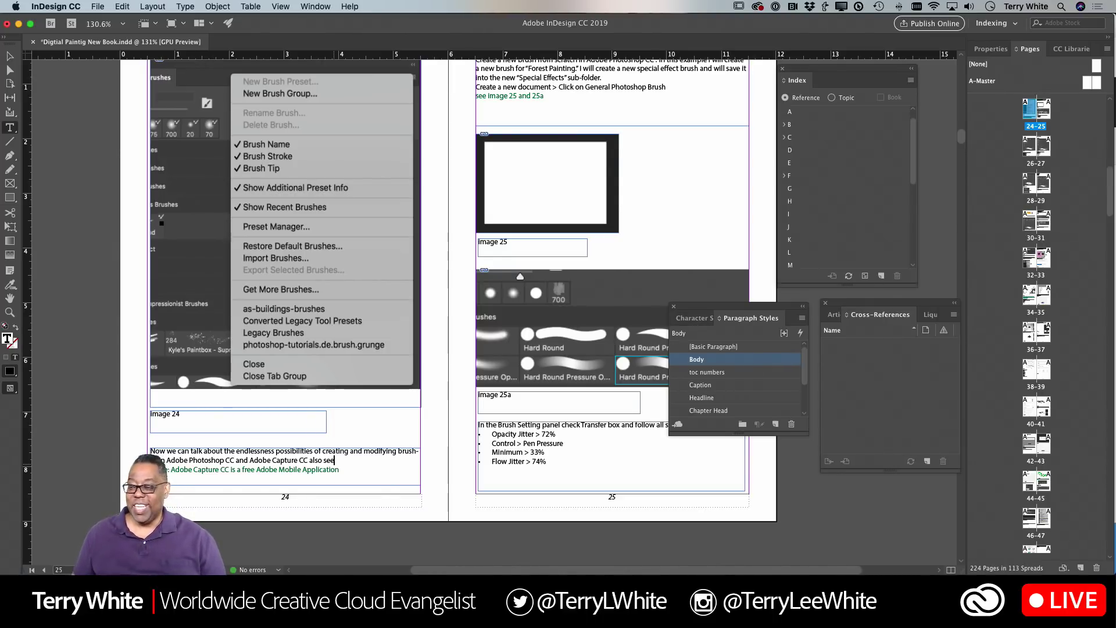
left_click_drag(884, 315, 678, 114)
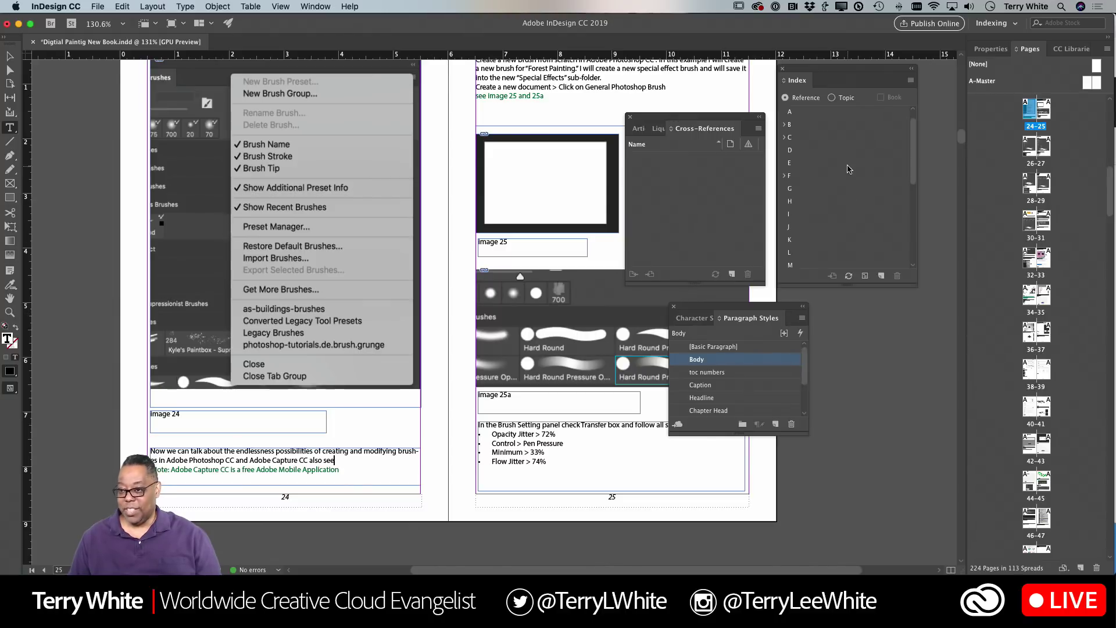
left_click(731, 275)
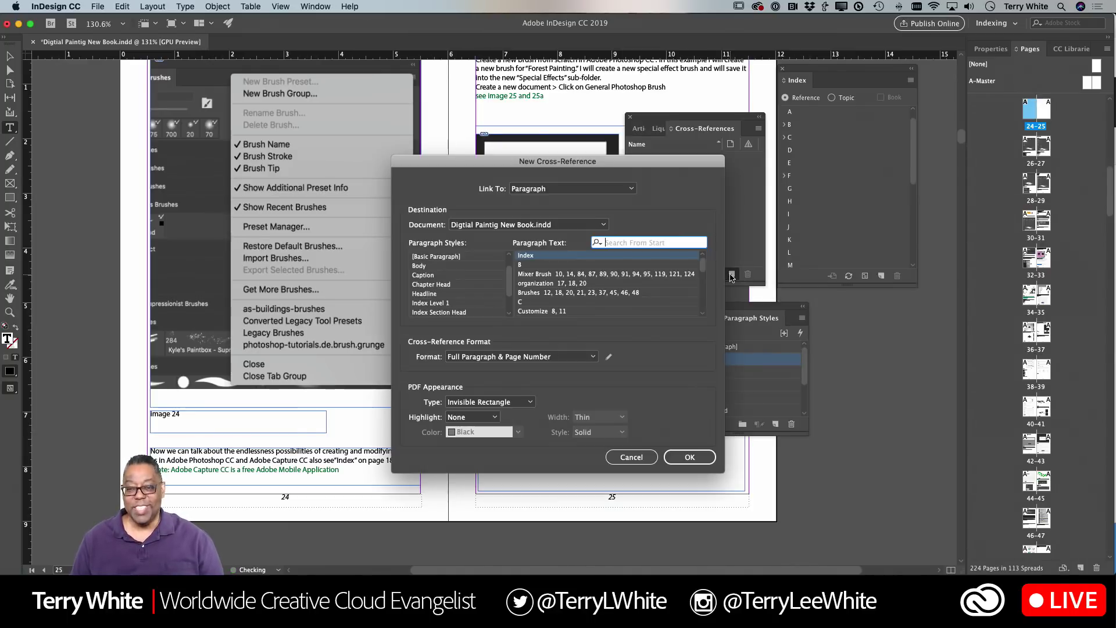
left_click_drag(626, 164, 477, 69)
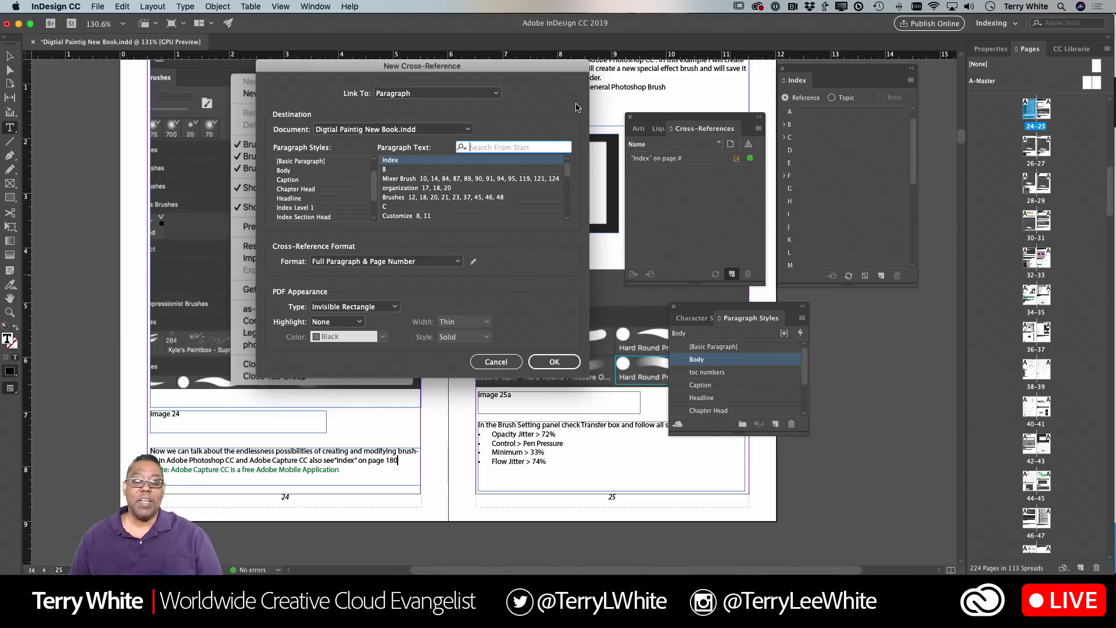
left_click(496, 362)
Step: Check which paragraph style the "Welcome to Adobe Capture CC" heading on page 33 uses, and return to page 24
scroll(481, 457, "down", 10)
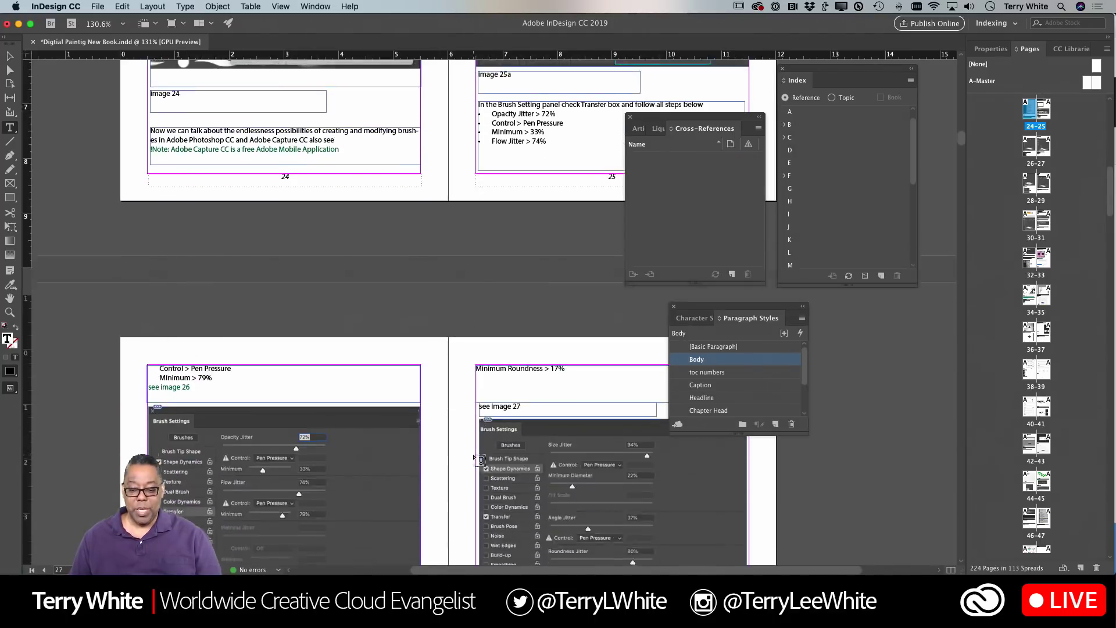
scroll(480, 460, "down", 15)
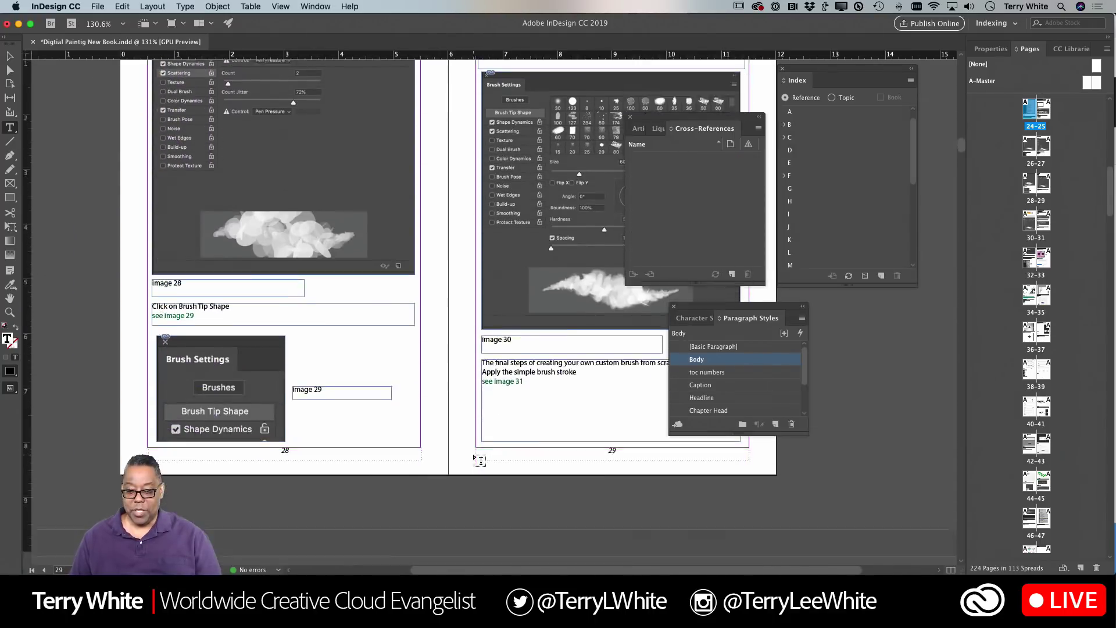
scroll(480, 461, "down", 15)
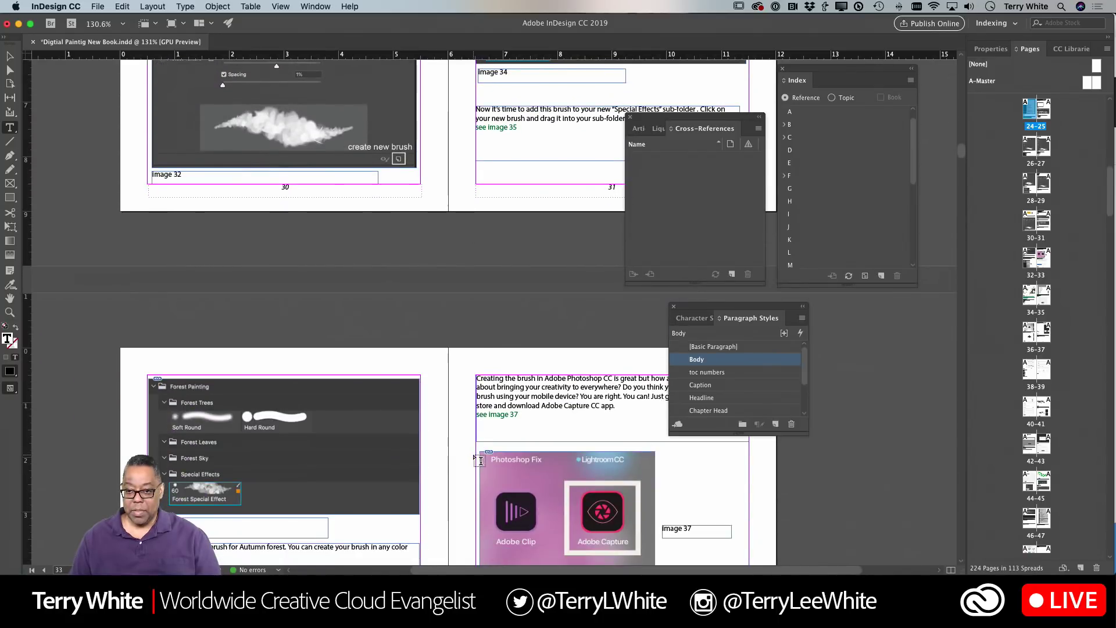
scroll(480, 460, "down", 2)
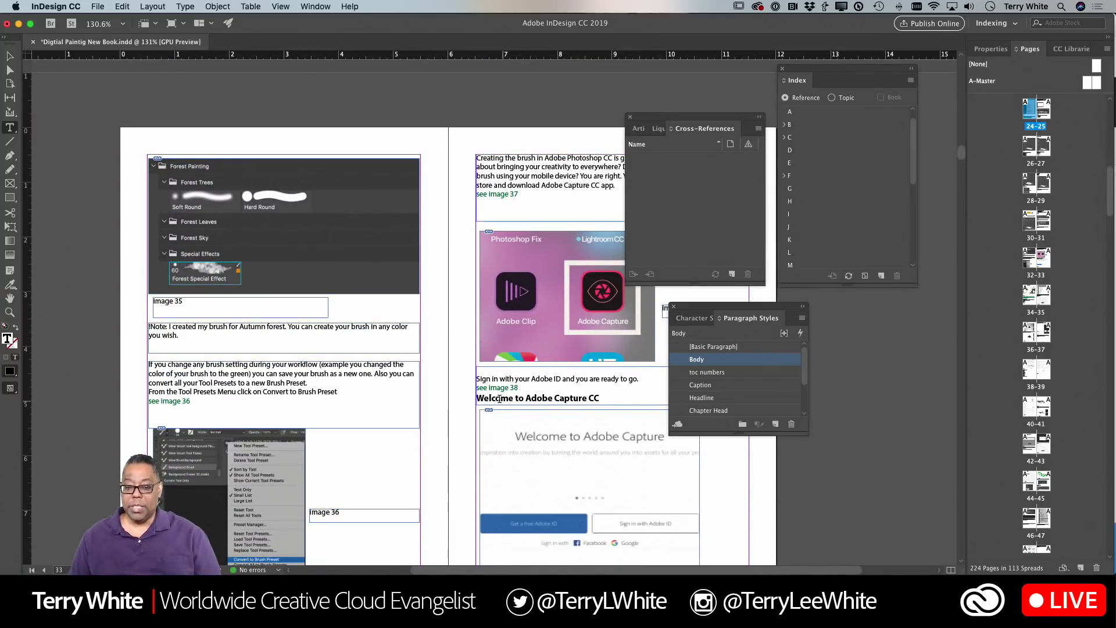
left_click(573, 397)
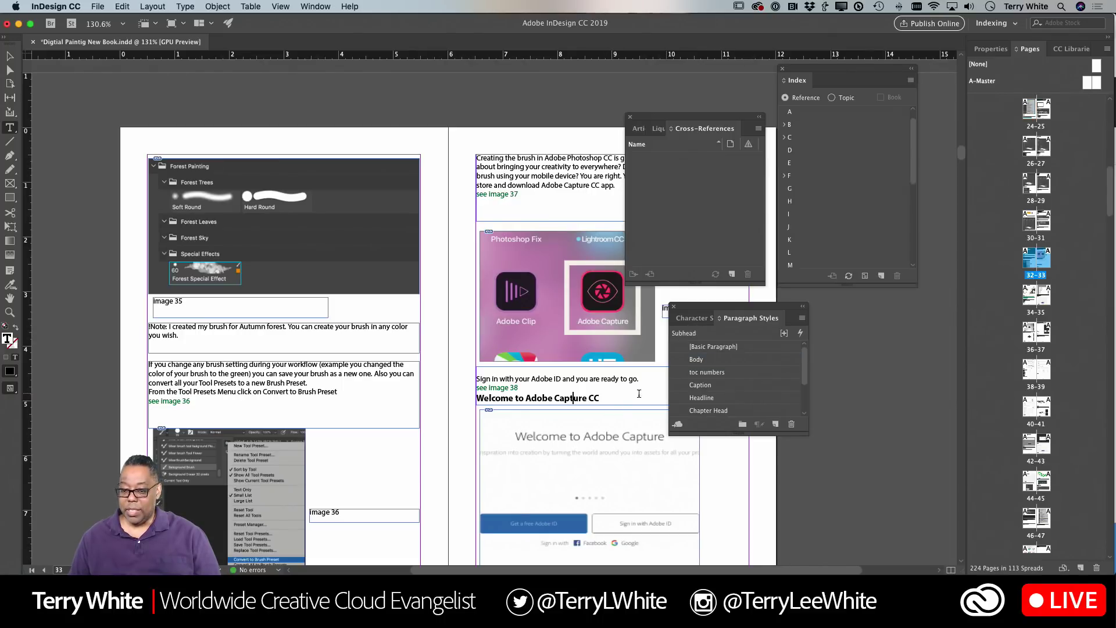
scroll(714, 380, "down", 3)
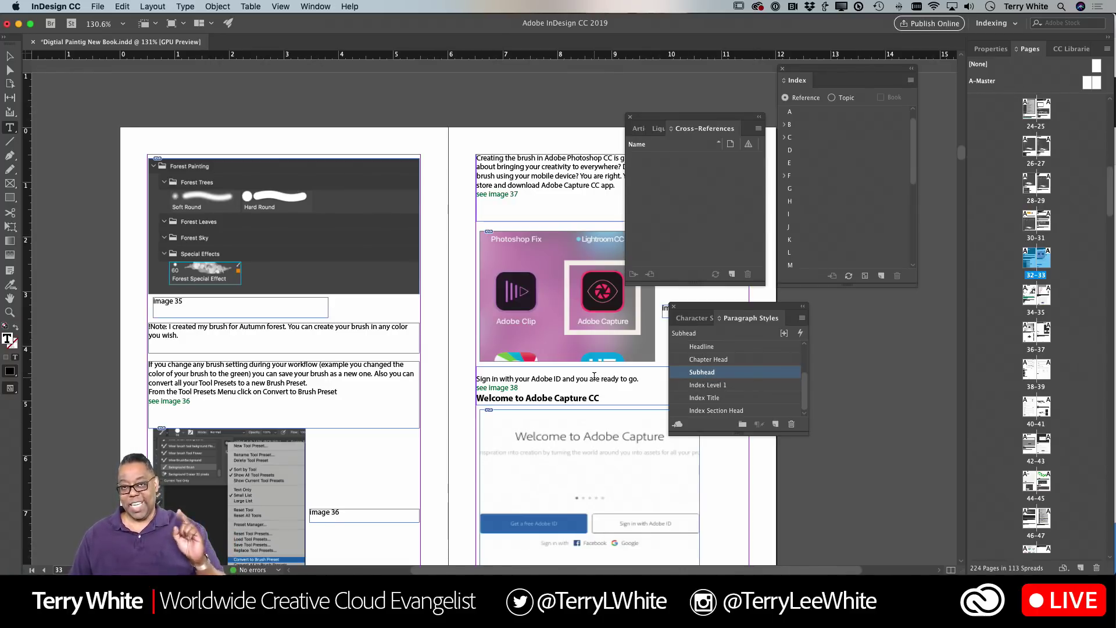
scroll(595, 377, "up", 20)
scroll(594, 376, "up", 20)
scroll(595, 376, "up", 10)
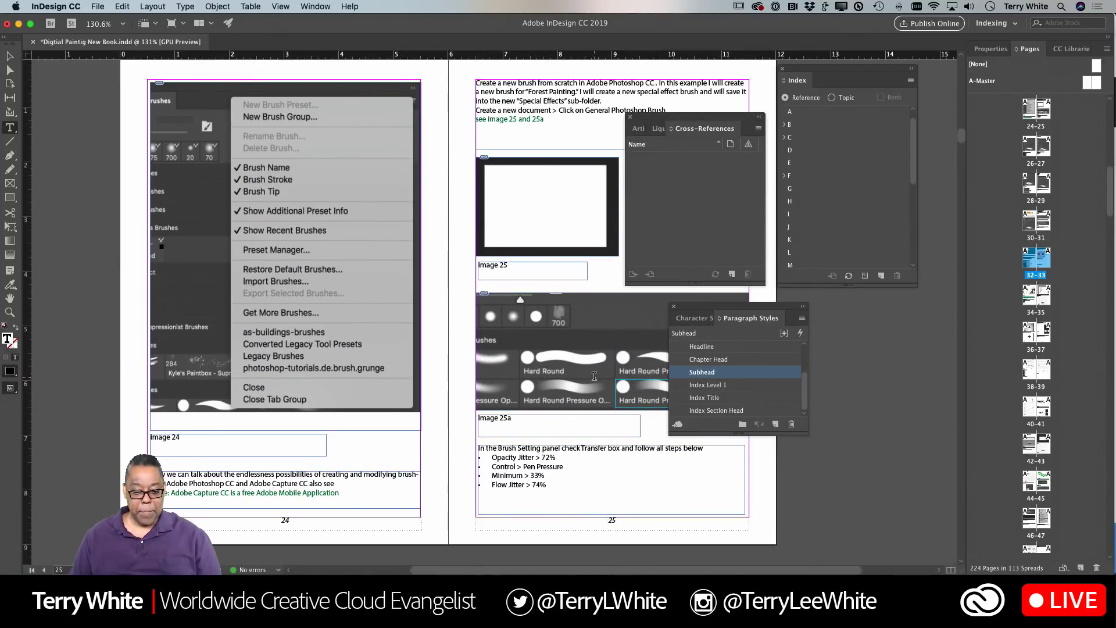
Step: Insert a cross-reference to the Subhead paragraph "Welcome to Adobe Capture CC" after "also see" on page 24
left_click(349, 482)
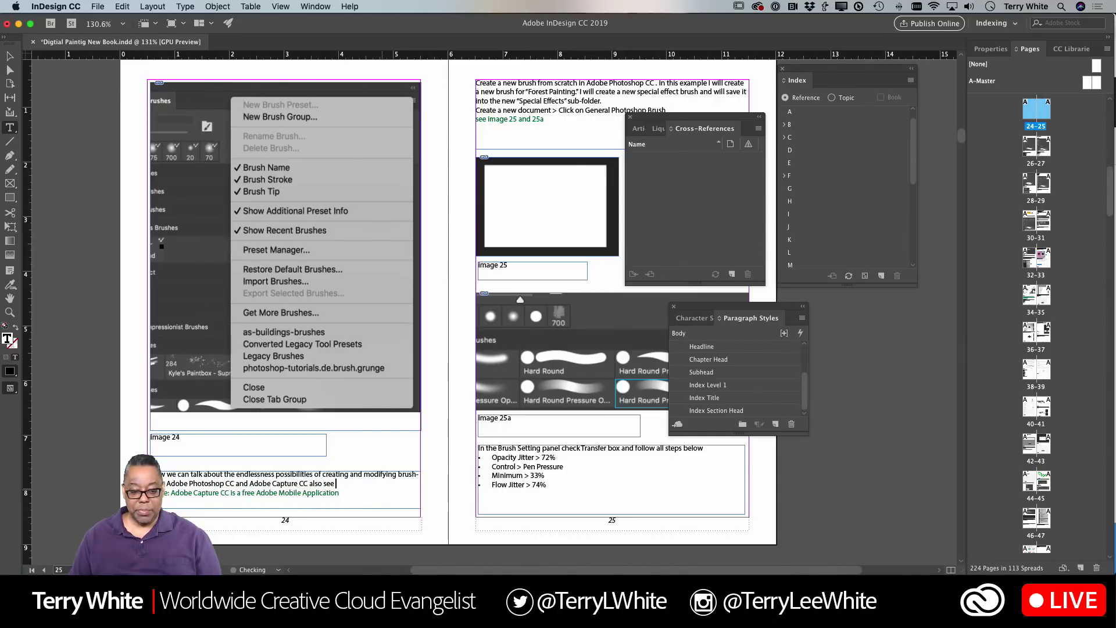
left_click(732, 275)
scroll(303, 195, "down", 3)
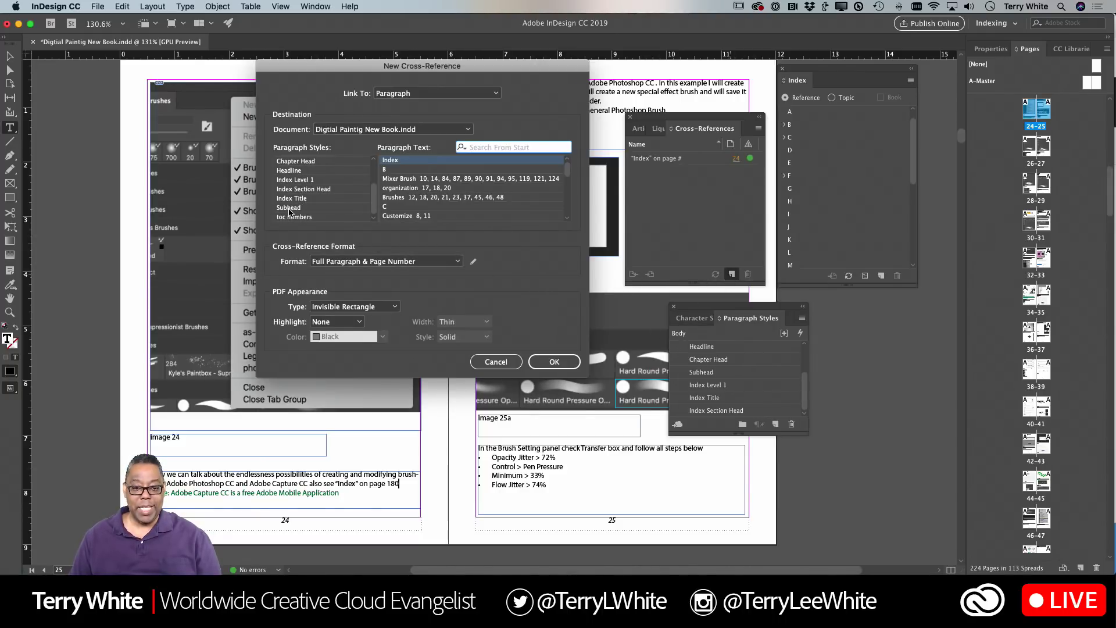
left_click(289, 208)
left_click(411, 170)
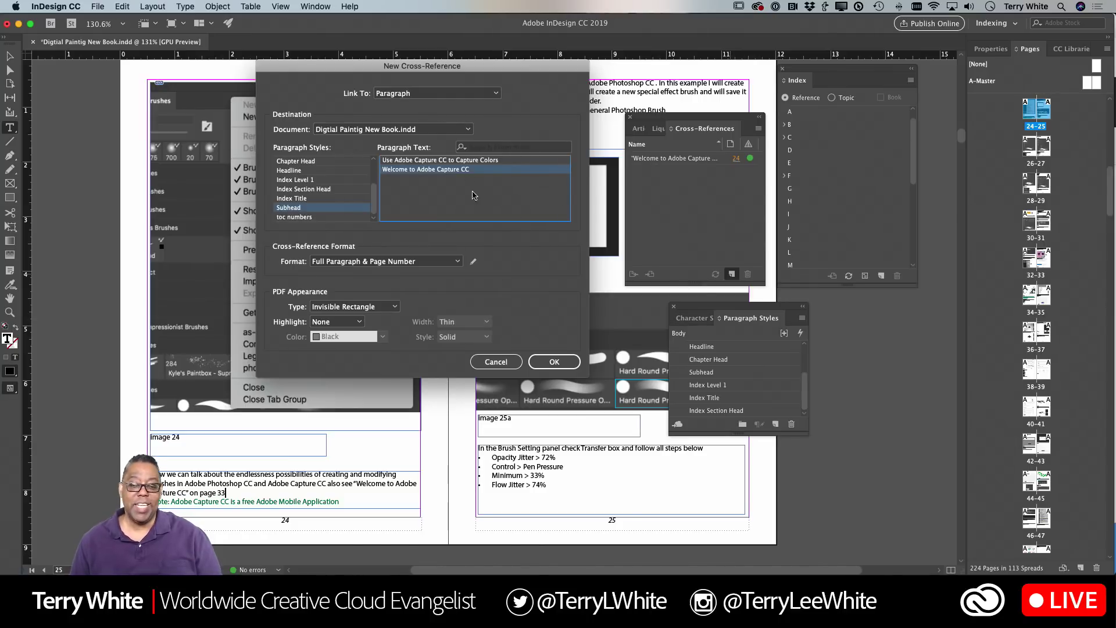
left_click(547, 363)
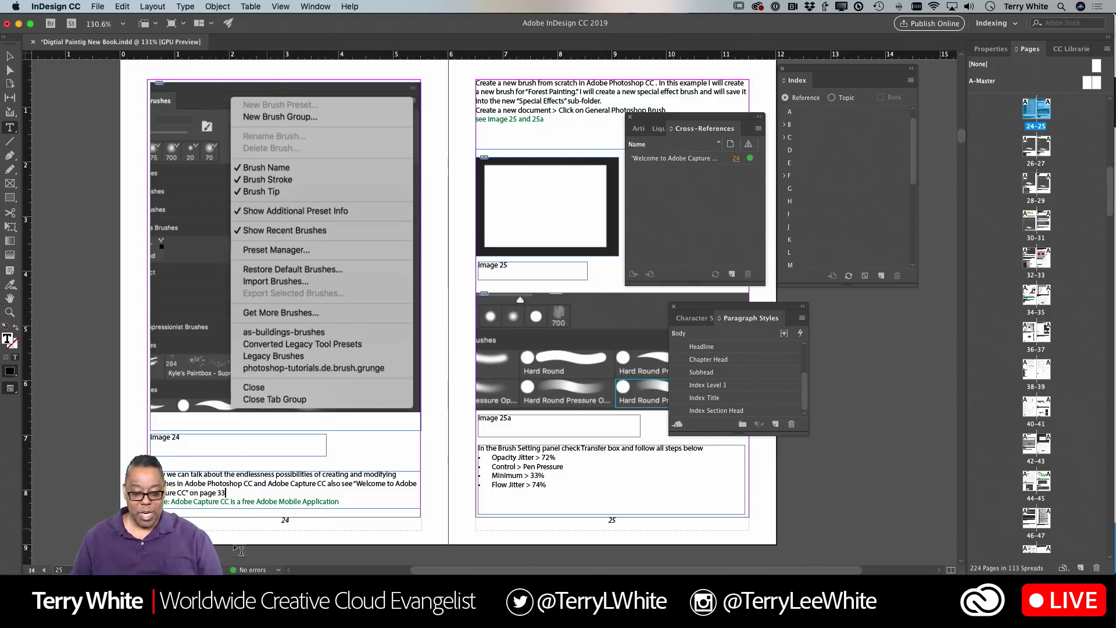
Step: Go to page 58 and add "Also see" after the sentence about the Camera icon under "Use Adobe Capture CC to Capture Colors"
key("super+j")
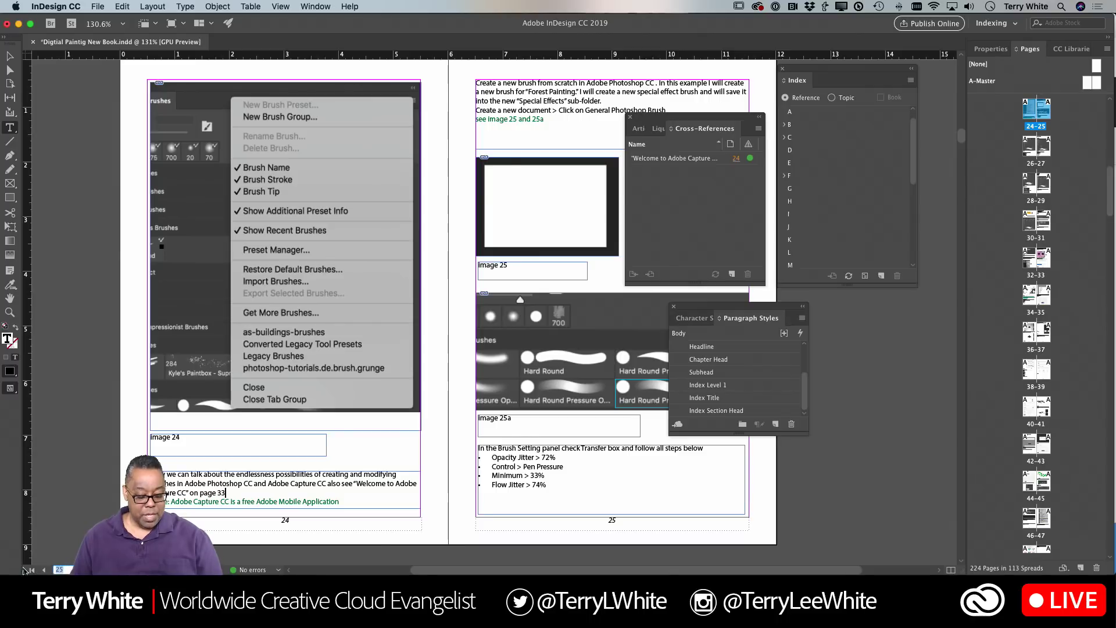
type("58")
key("Return")
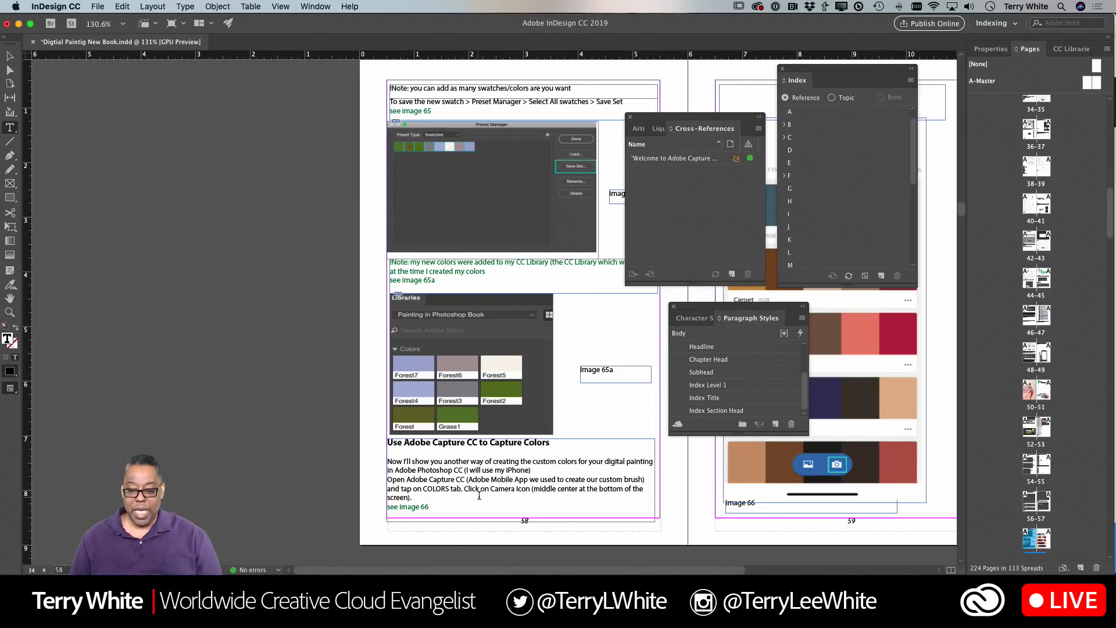
scroll(482, 493, "right", 2)
scroll(482, 493, "right", 15)
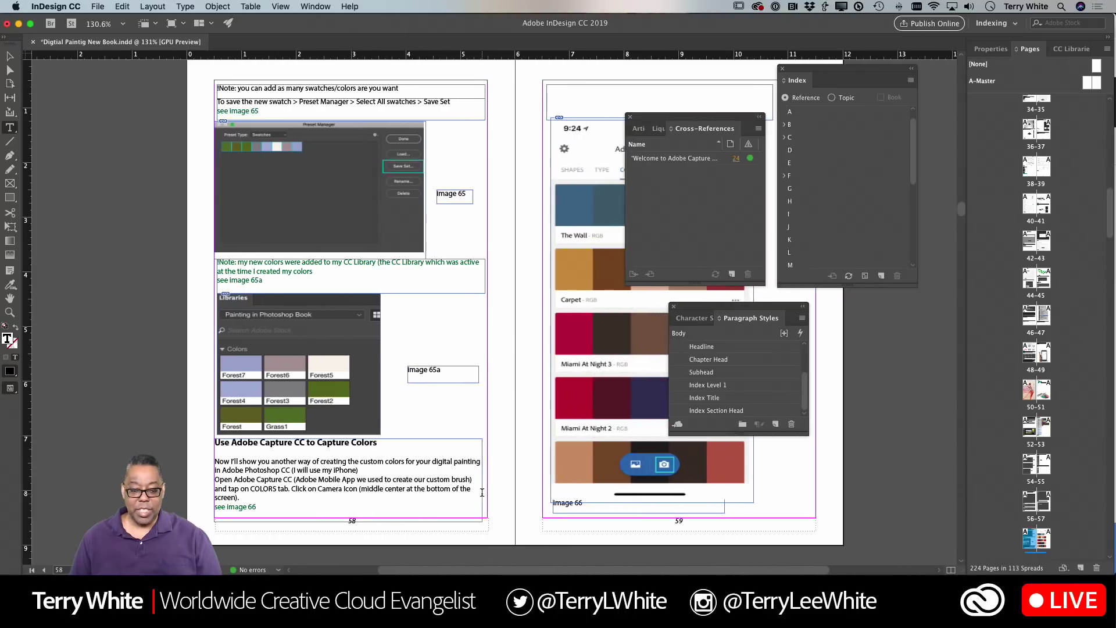
scroll(482, 493, "right", 1)
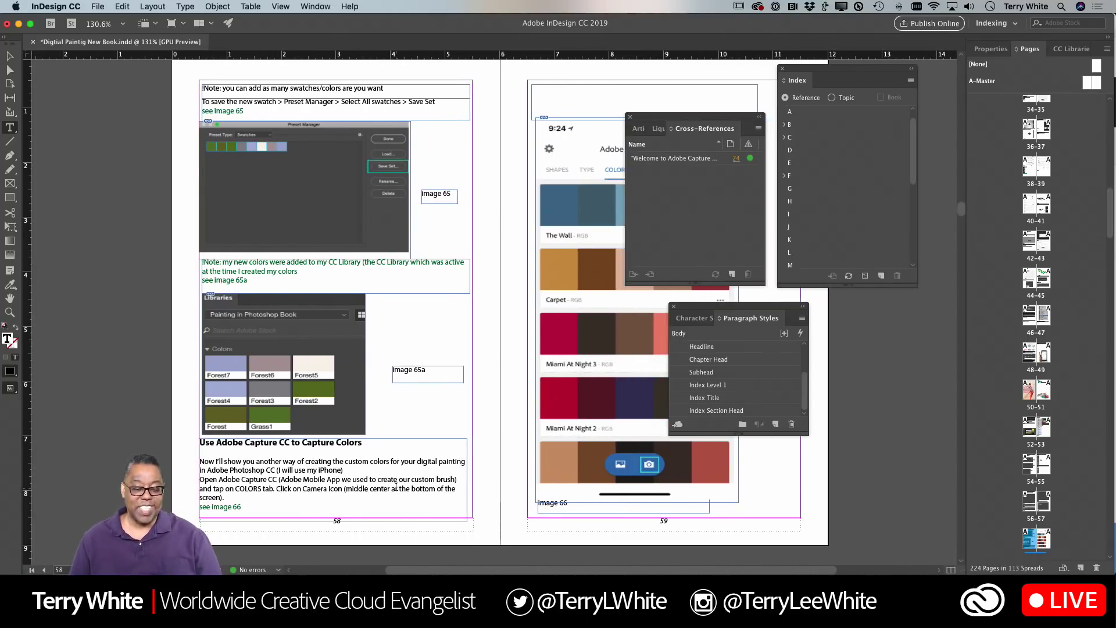
scroll(396, 487, "right", 1)
left_click(245, 495)
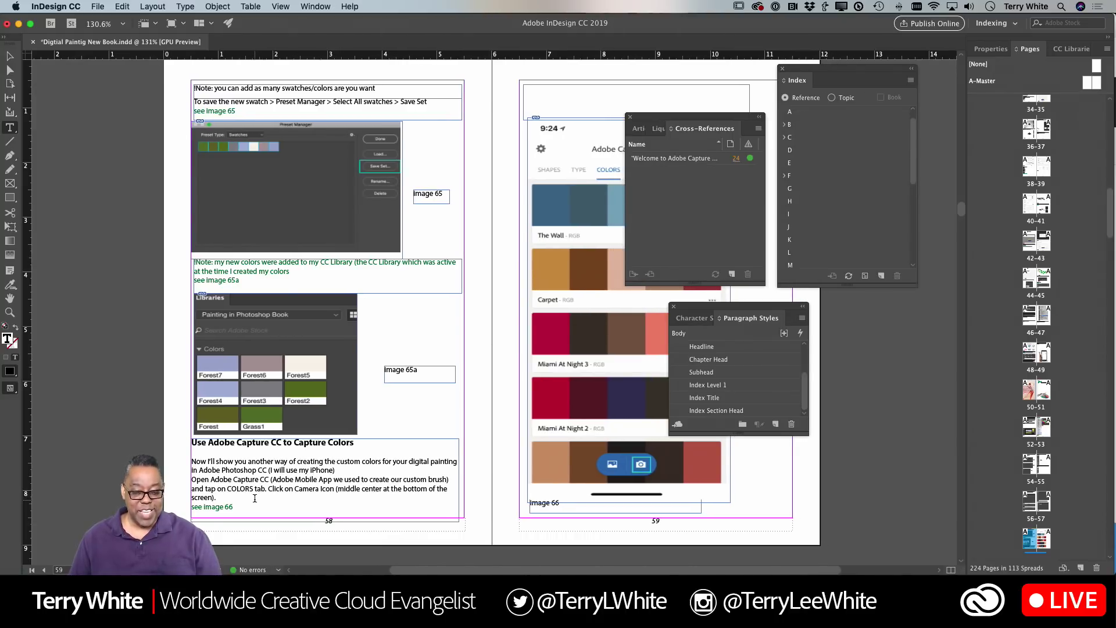
type("Also see")
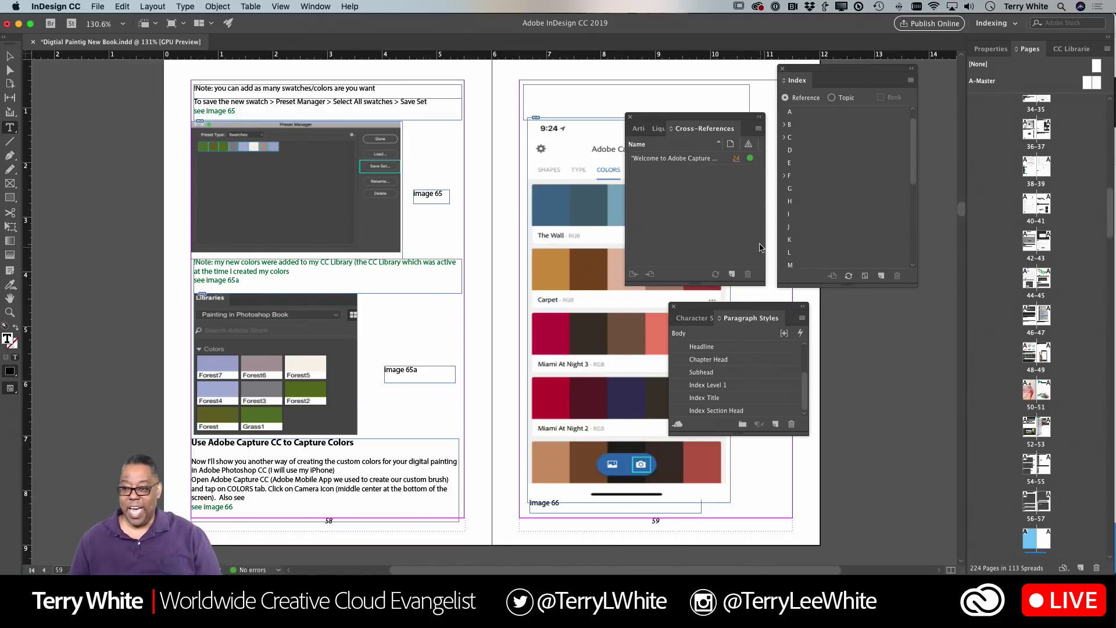
Step: Insert a cross-reference to the Subhead paragraph "Welcome to Adobe Capture CC" after "Also see" on page 58
left_click(732, 274)
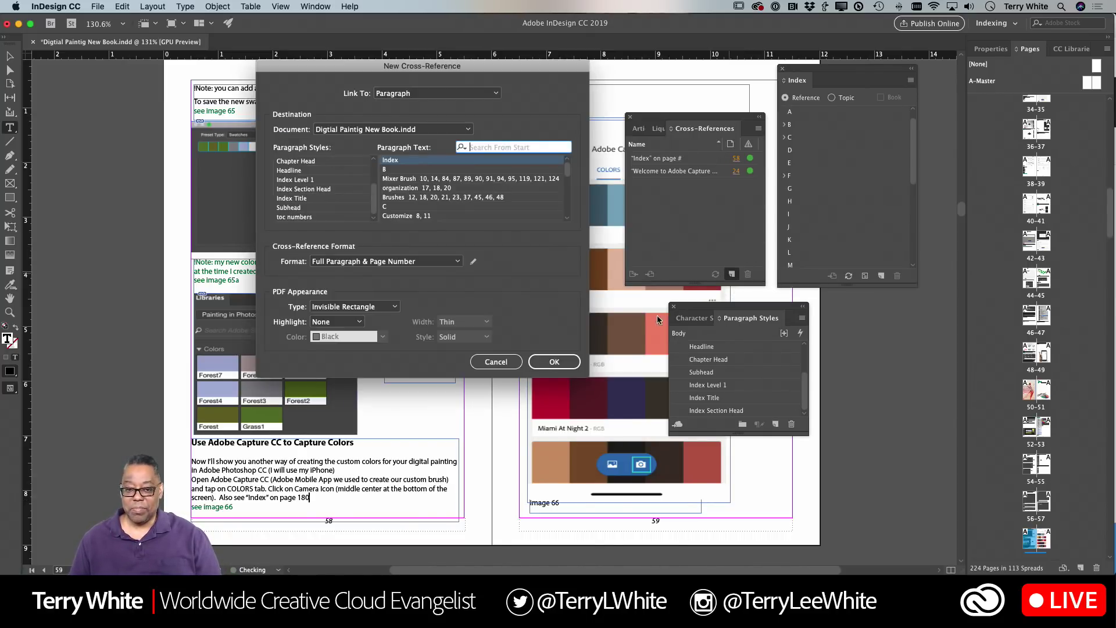
left_click(305, 208)
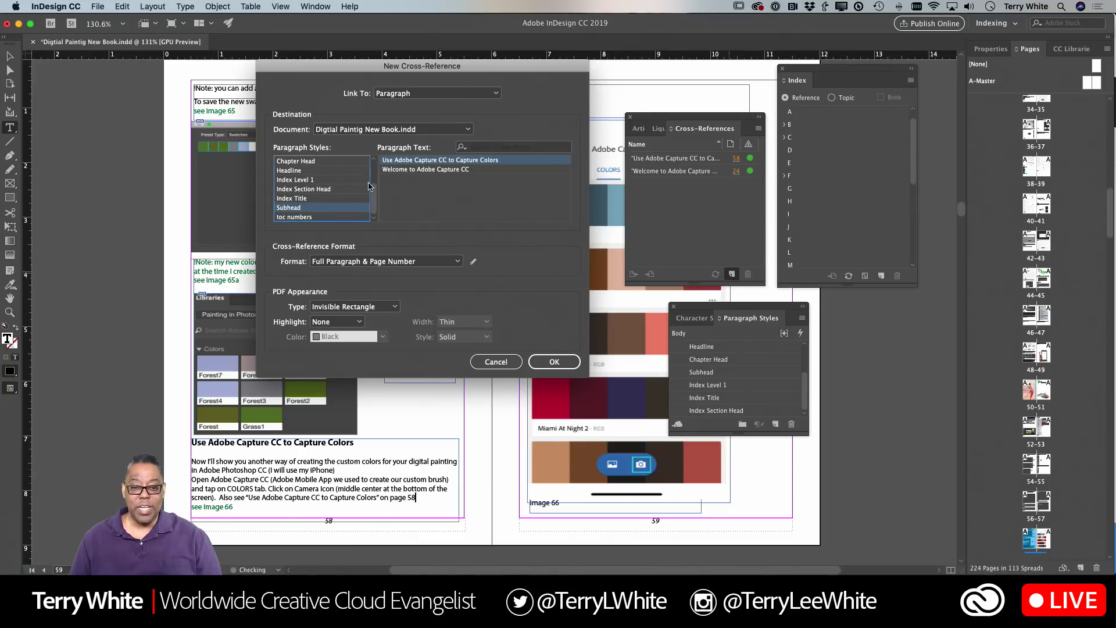
left_click(428, 170)
left_click(554, 362)
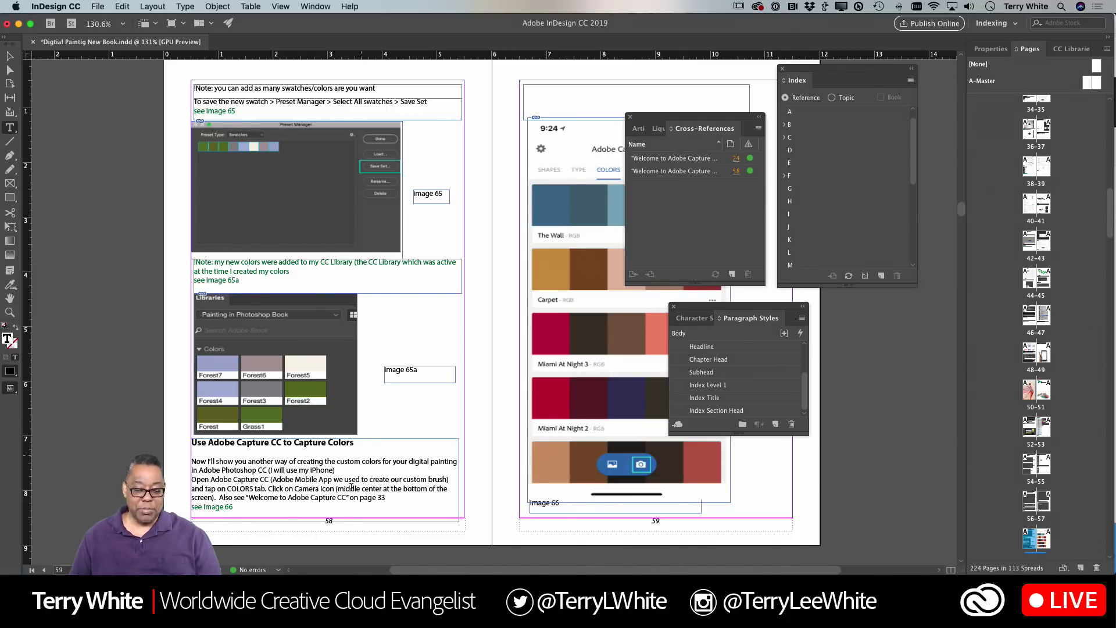
Step: On page 24, add "and" after the existing cross-reference, followed by one to the Subhead paragraph "Use Adobe Capture CC to Capture Colors"
left_click(59, 570)
type("24")
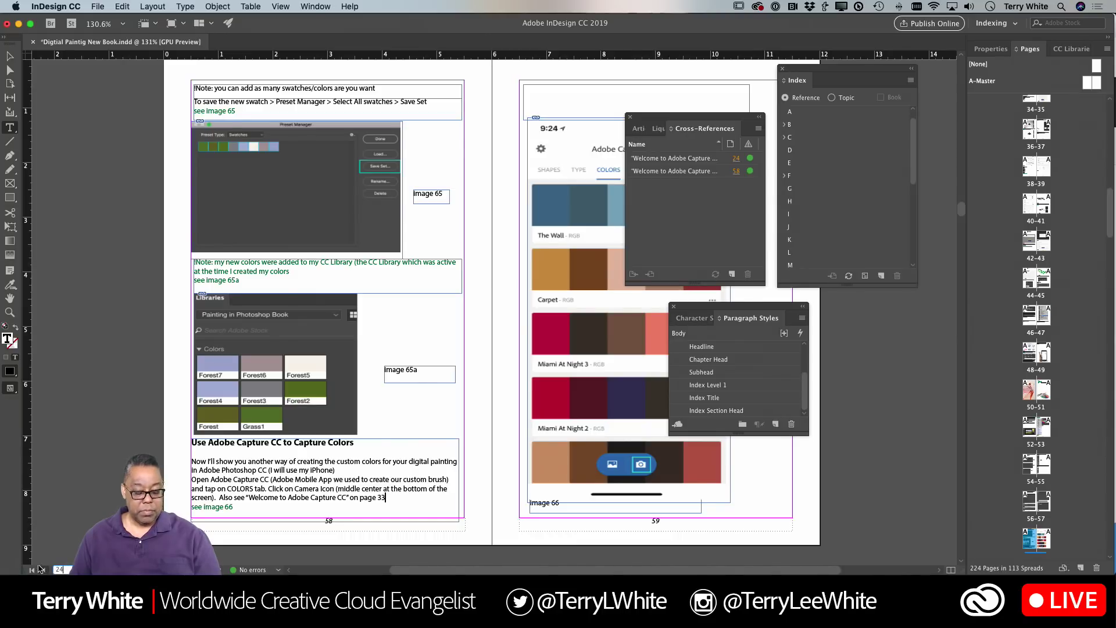
key("Return")
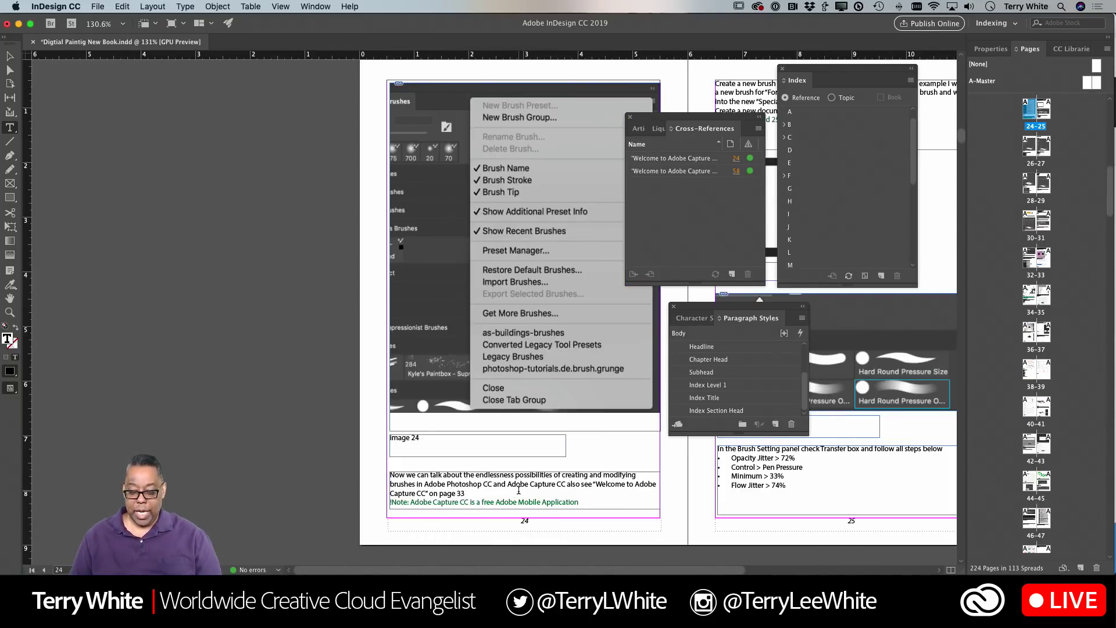
type("and")
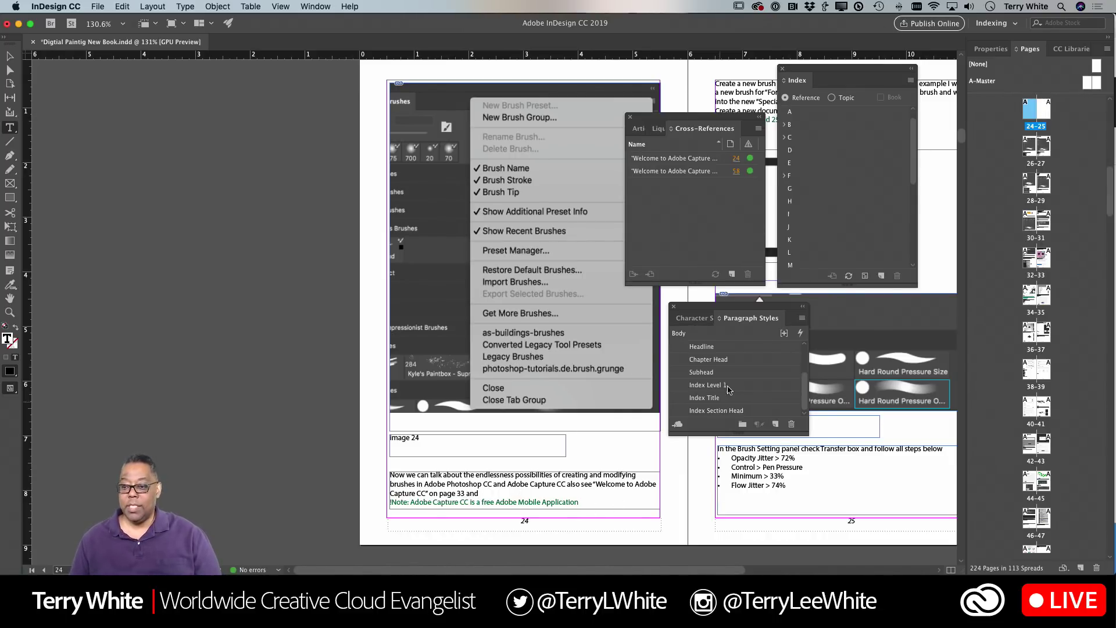
left_click(732, 274)
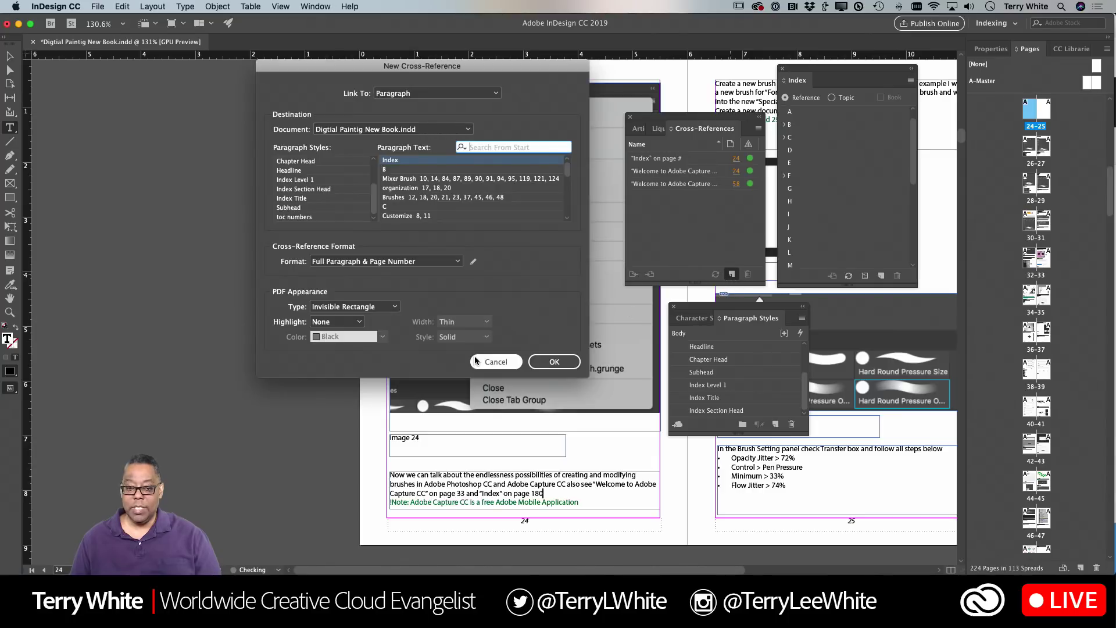
left_click(339, 208)
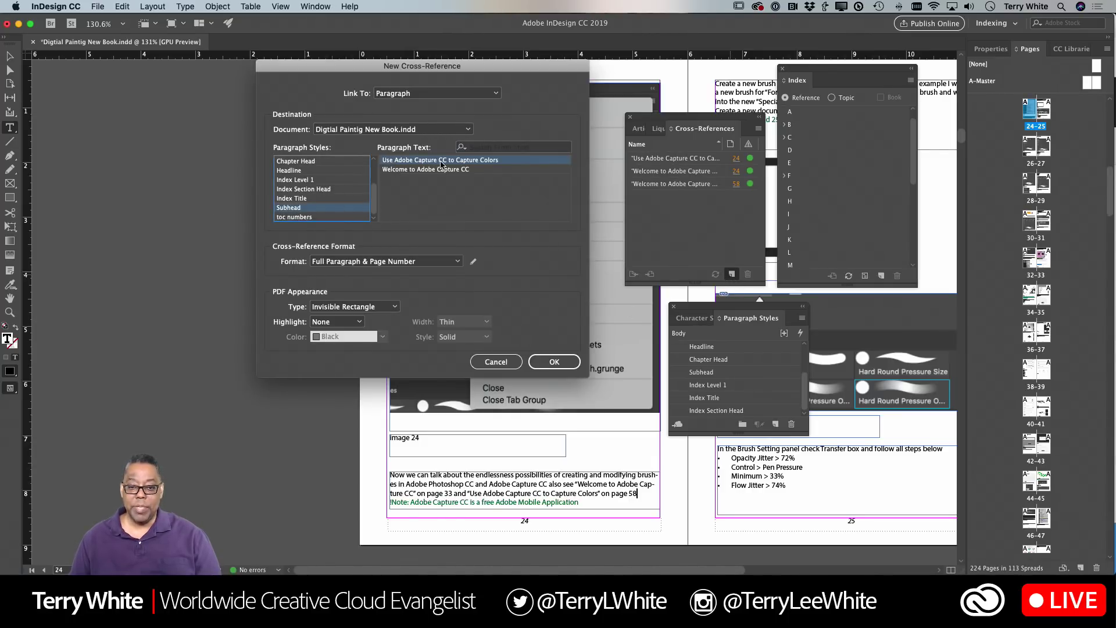
left_click(548, 362)
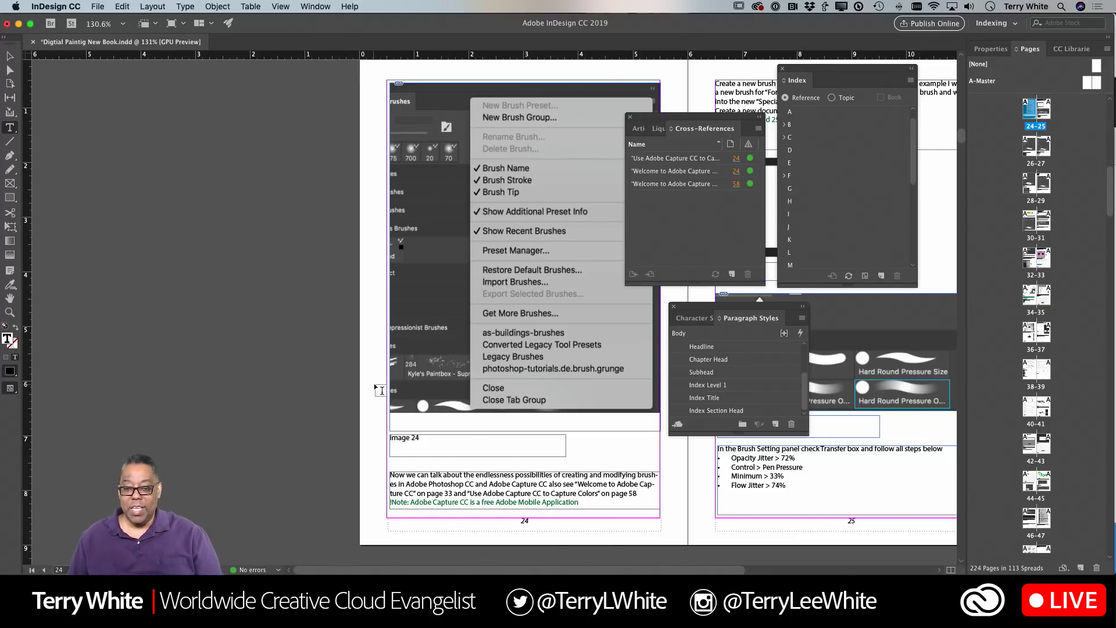
Step: Go to page 180 and view the index
scroll(378, 382, "right", 10)
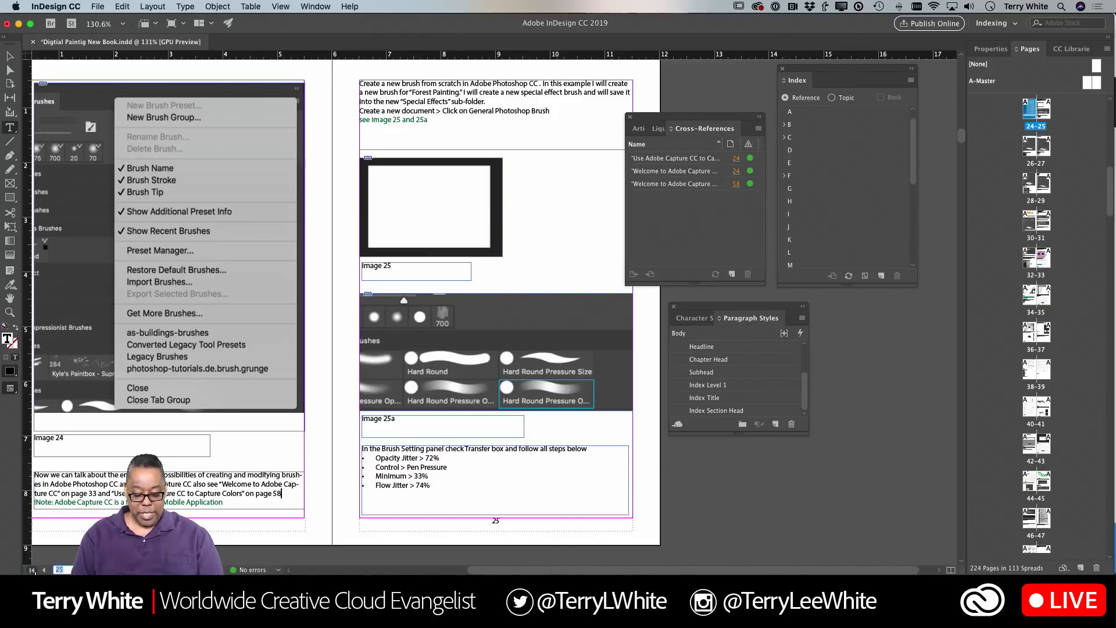
type("180")
key("Return")
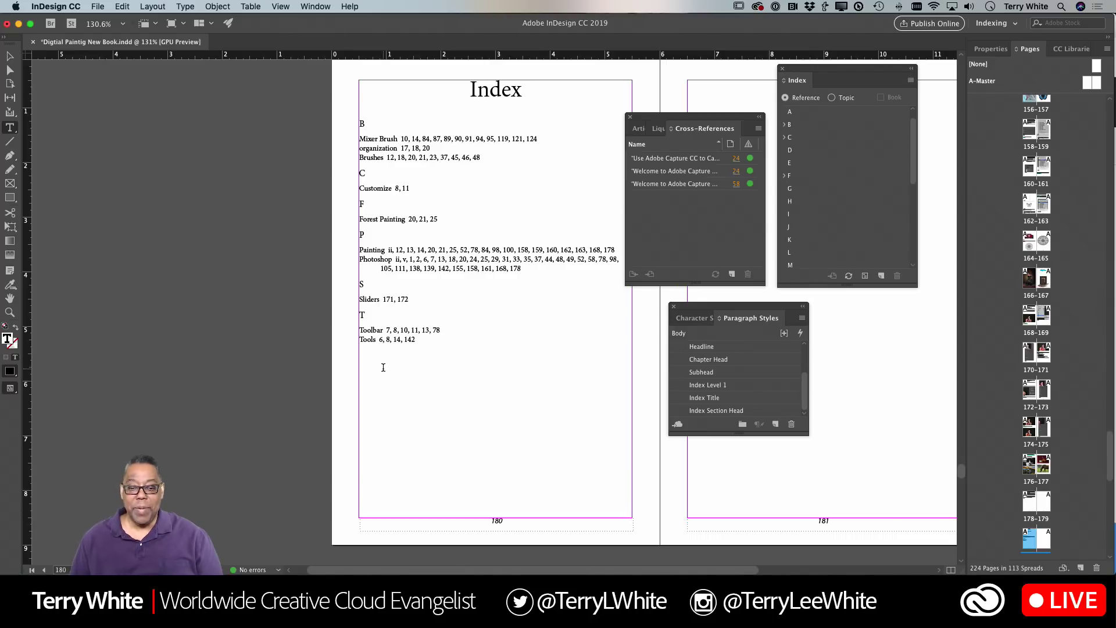
scroll(384, 367, "right", 5)
scroll(383, 368, "up", 3)
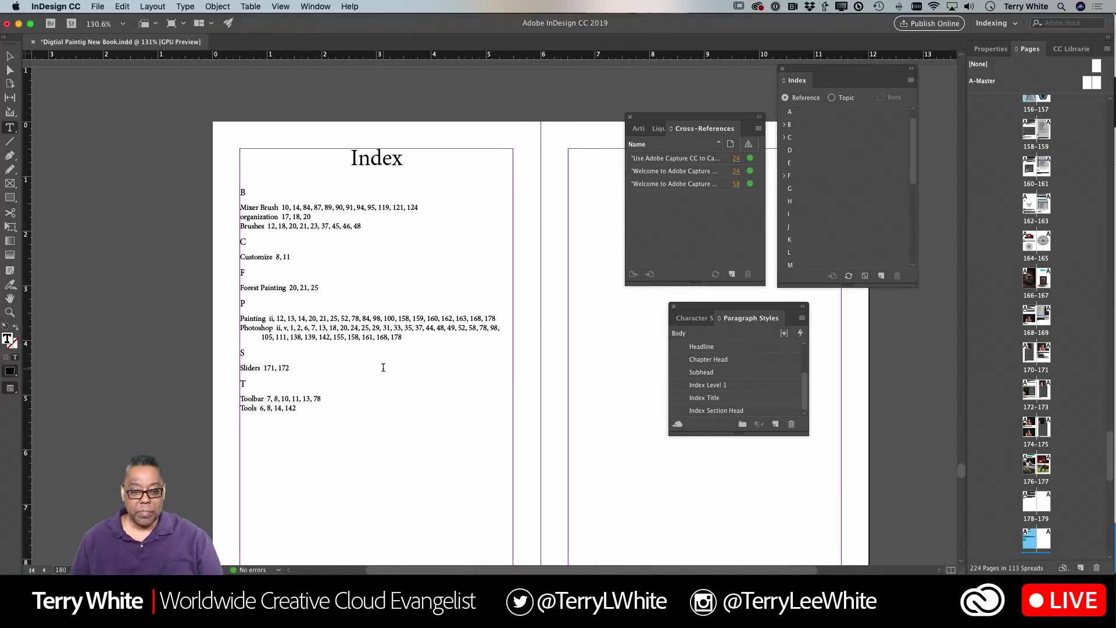
scroll(383, 367, "right", 2)
scroll(383, 368, "right", 3)
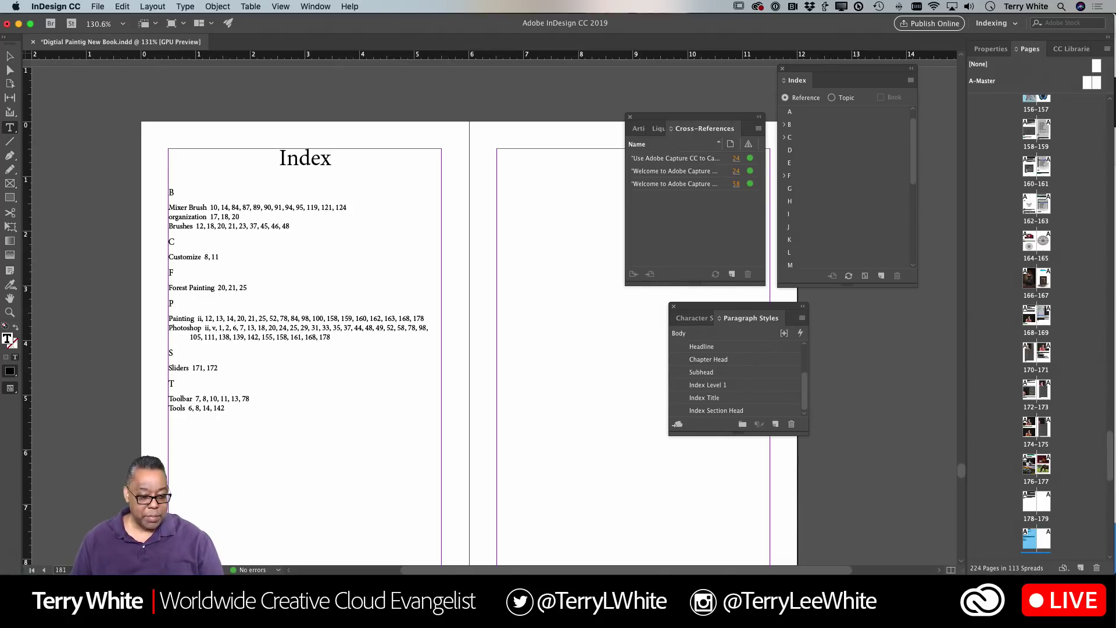
Step: Go to page 174 and bring the caption about the Vincent van Gogh style settings into view
left_click_drag(72, 570, 39, 570)
type("174")
key("Return")
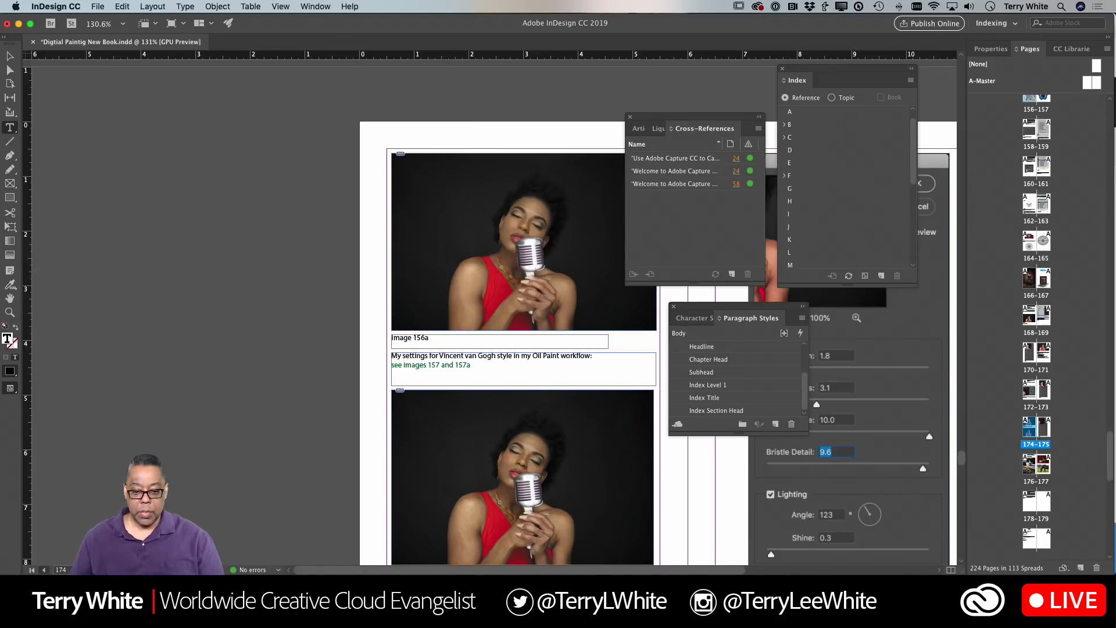
scroll(476, 407, "right", 5)
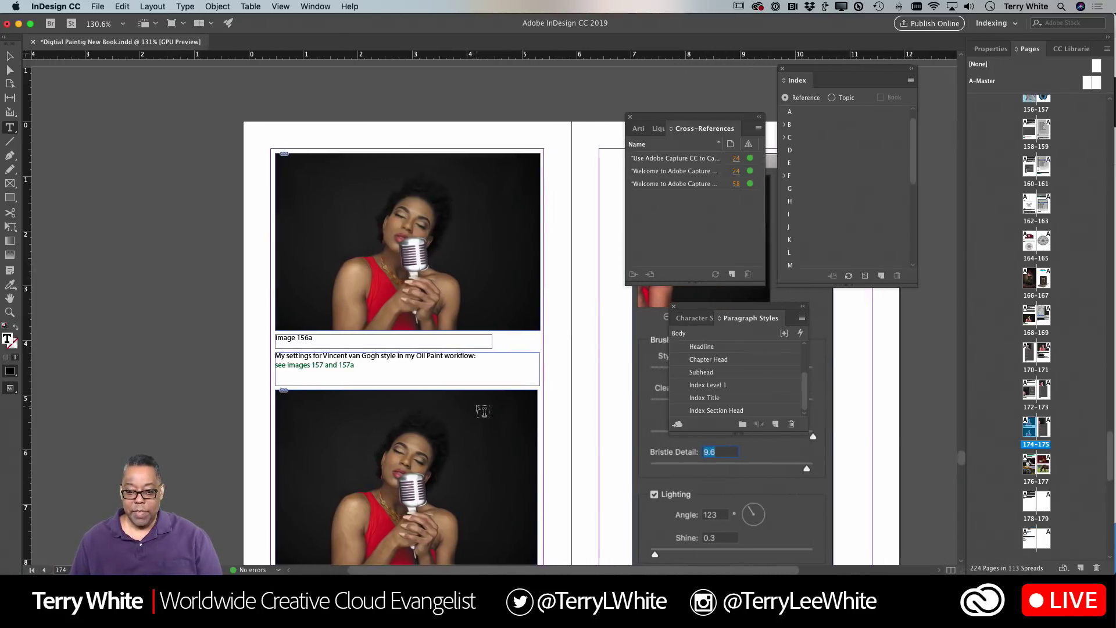
scroll(459, 409, "right", 1)
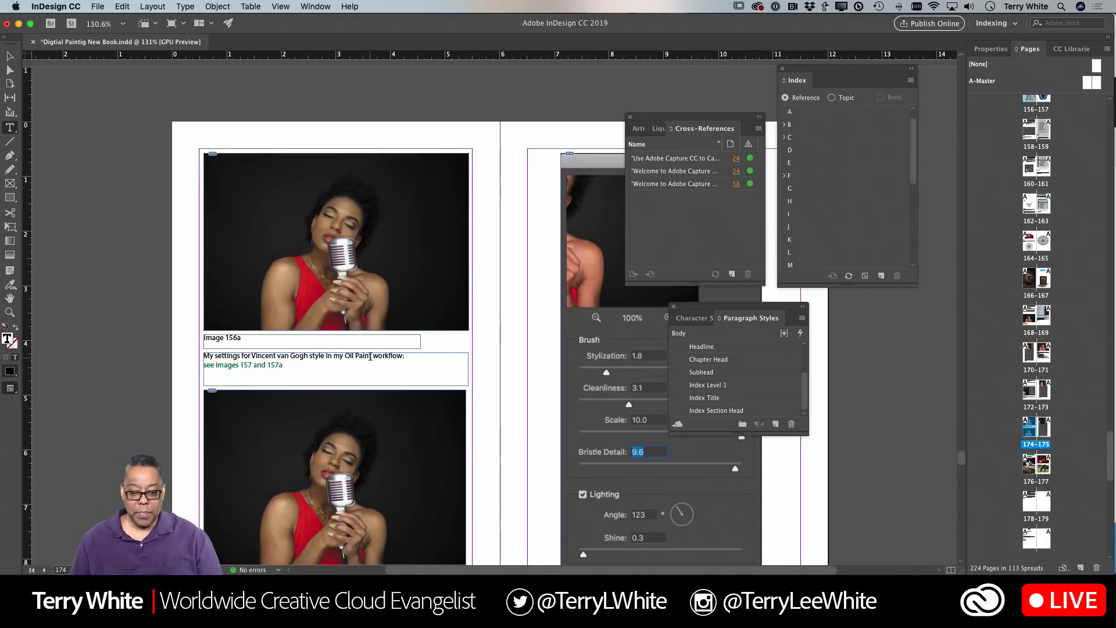
Step: Add all occurrences of "Oil Paint" from the Vincent van Gogh caption on page 174 to the index as a level 1 topic
left_click_drag(372, 356, 343, 355)
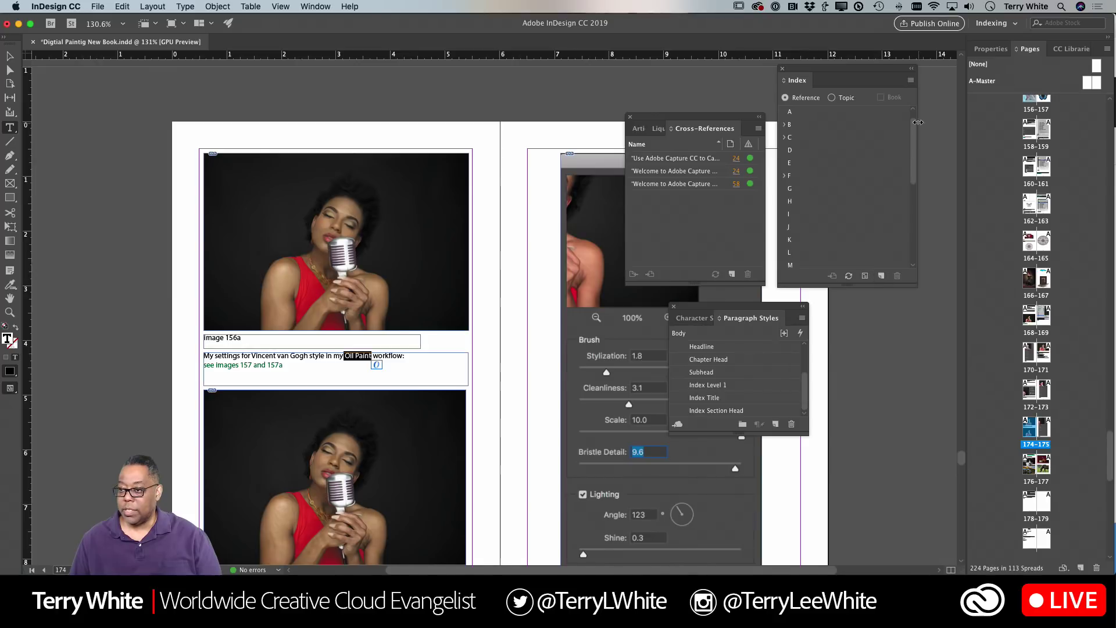
left_click(912, 81)
key("Escape")
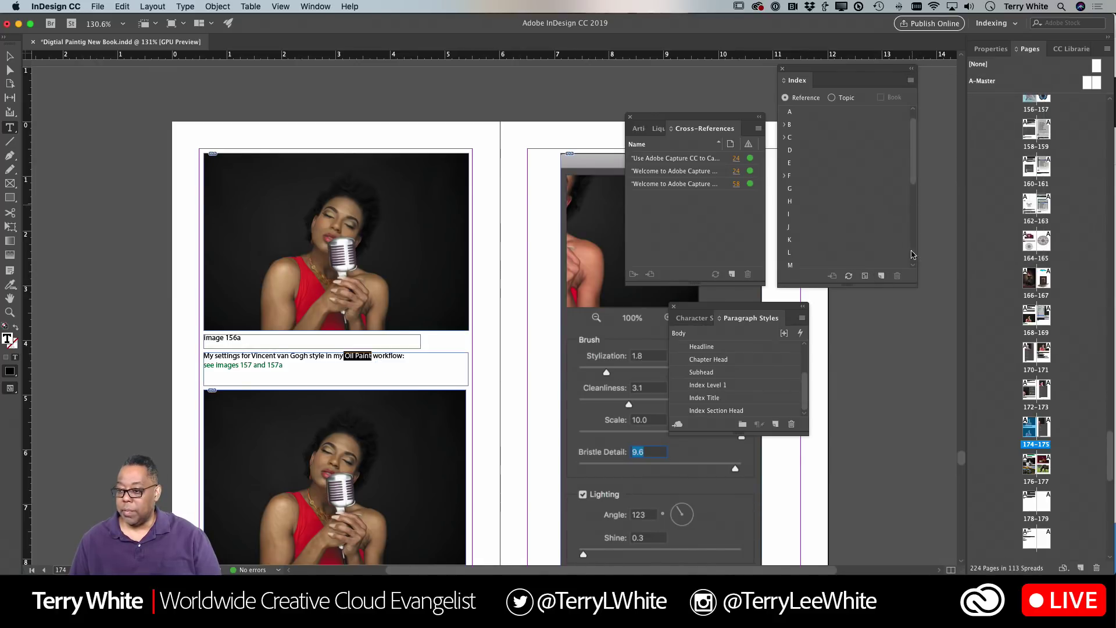
left_click(880, 277)
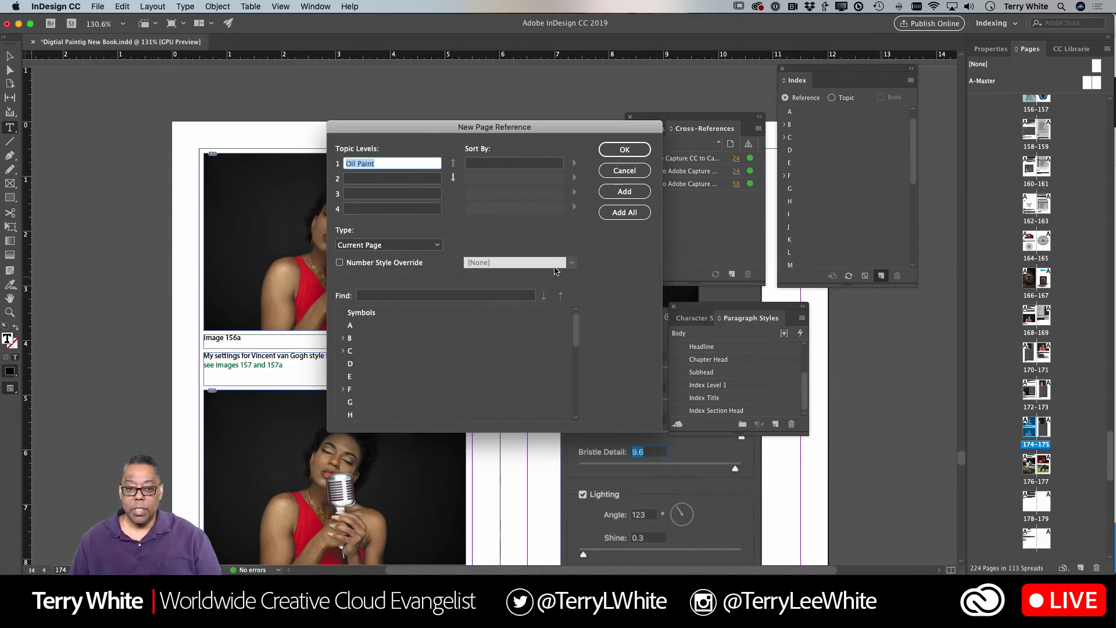
left_click(624, 212)
left_click(625, 149)
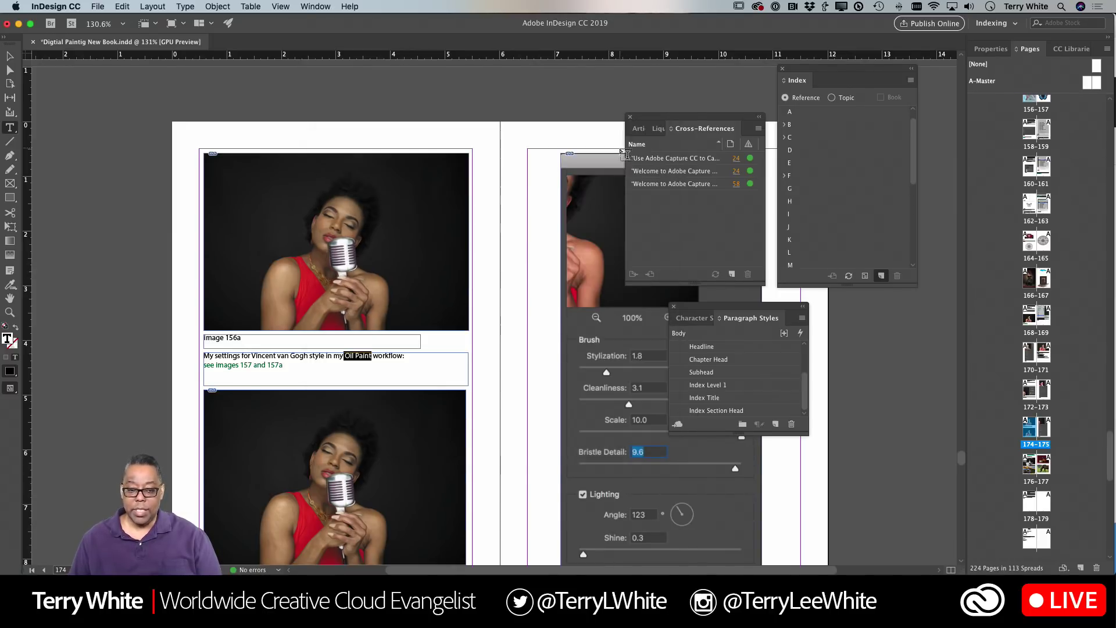
Step: Return to page 180 and regenerate the index with the Oil Paint topic included
scroll(464, 325, "down", 10)
scroll(465, 325, "down", 15)
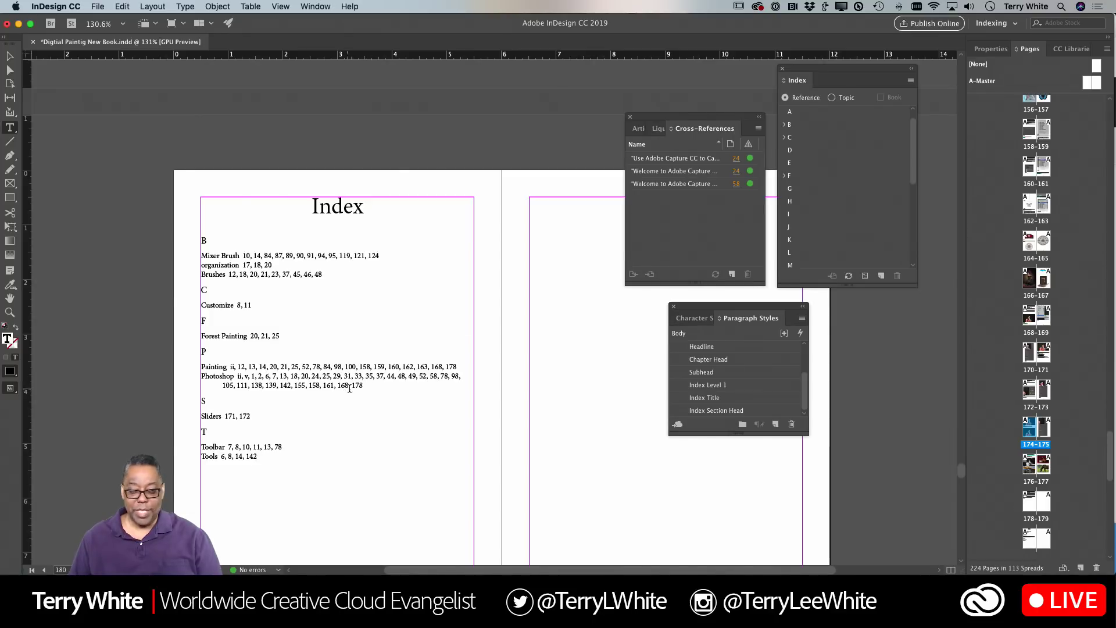
left_click(865, 276)
left_click(646, 155)
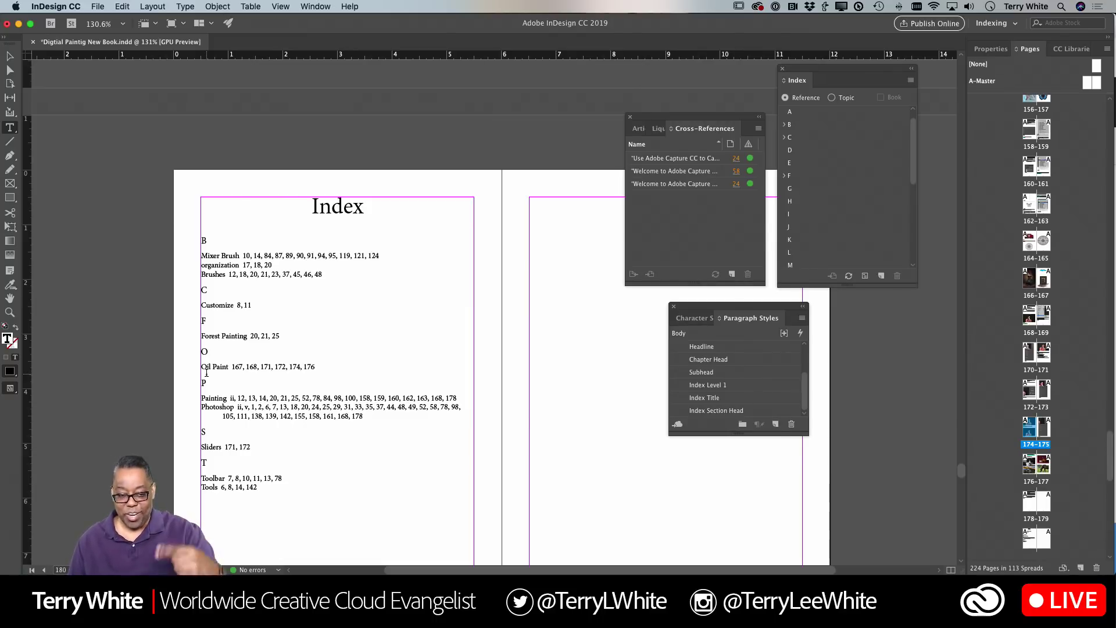
Step: Examine the Oil Paint topic under O and the index commands available for it
scroll(835, 212, "down", 1)
scroll(835, 213, "down", 3)
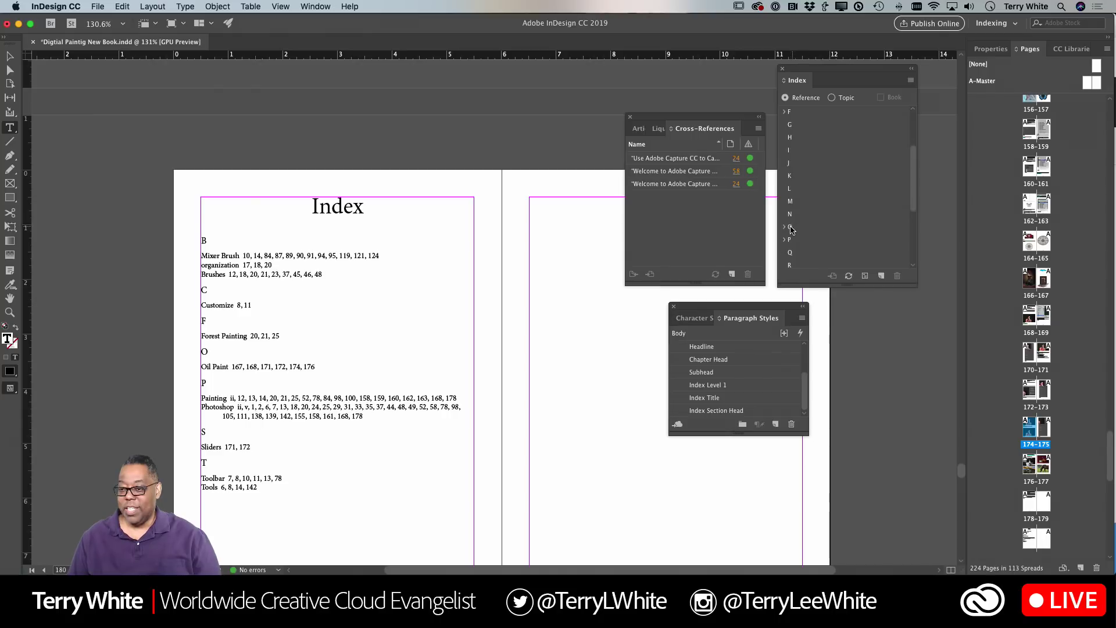
left_click(784, 227)
left_click(813, 240)
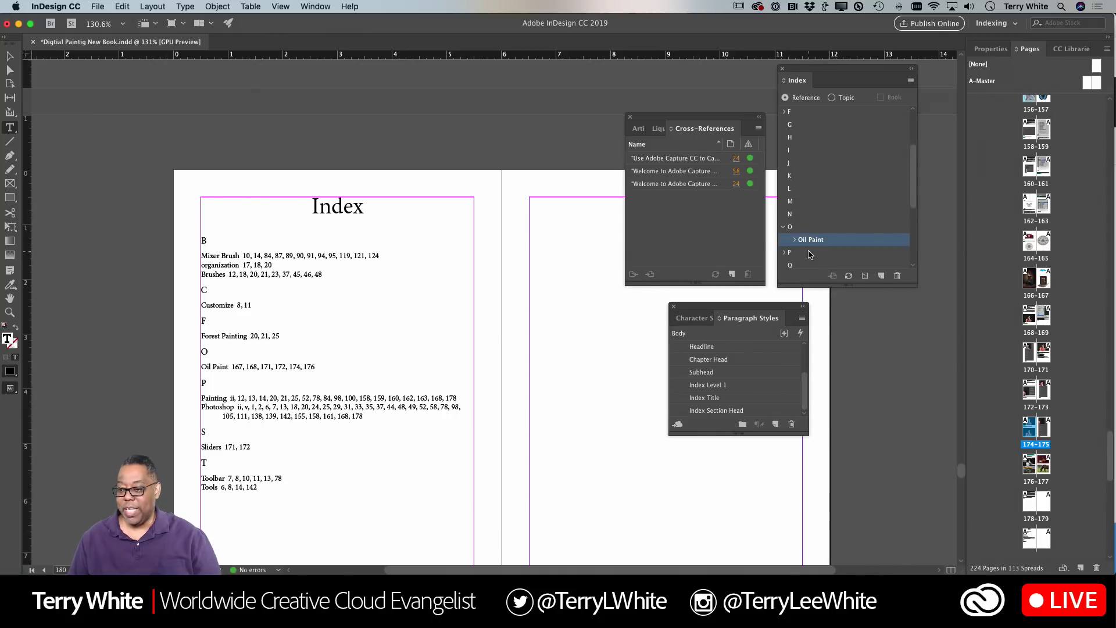
left_click(911, 80)
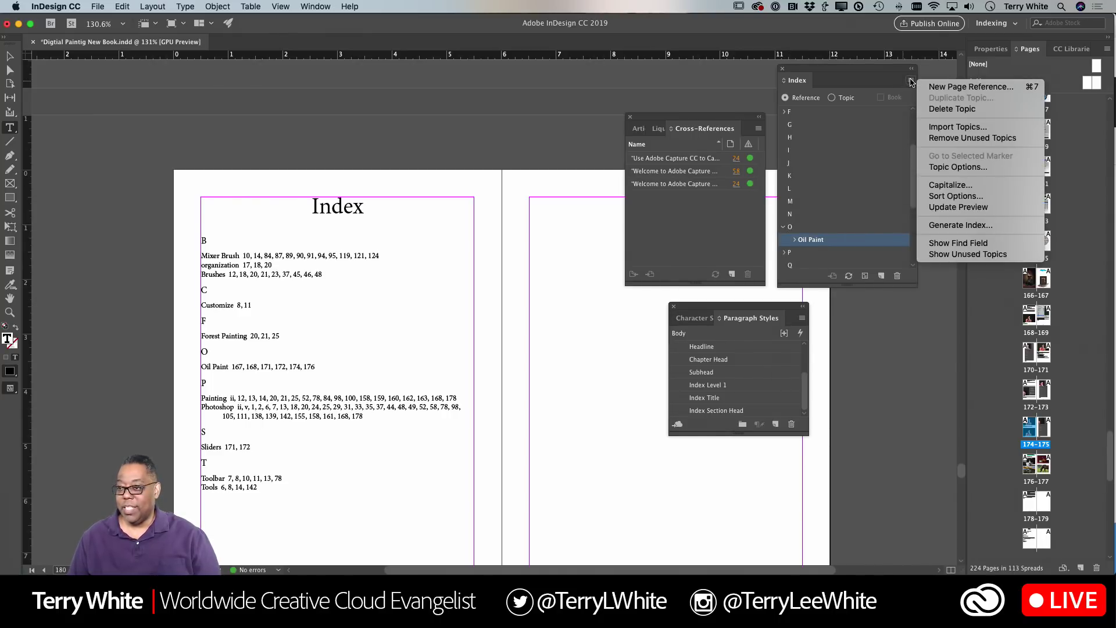
left_click(911, 81)
left_click(834, 189)
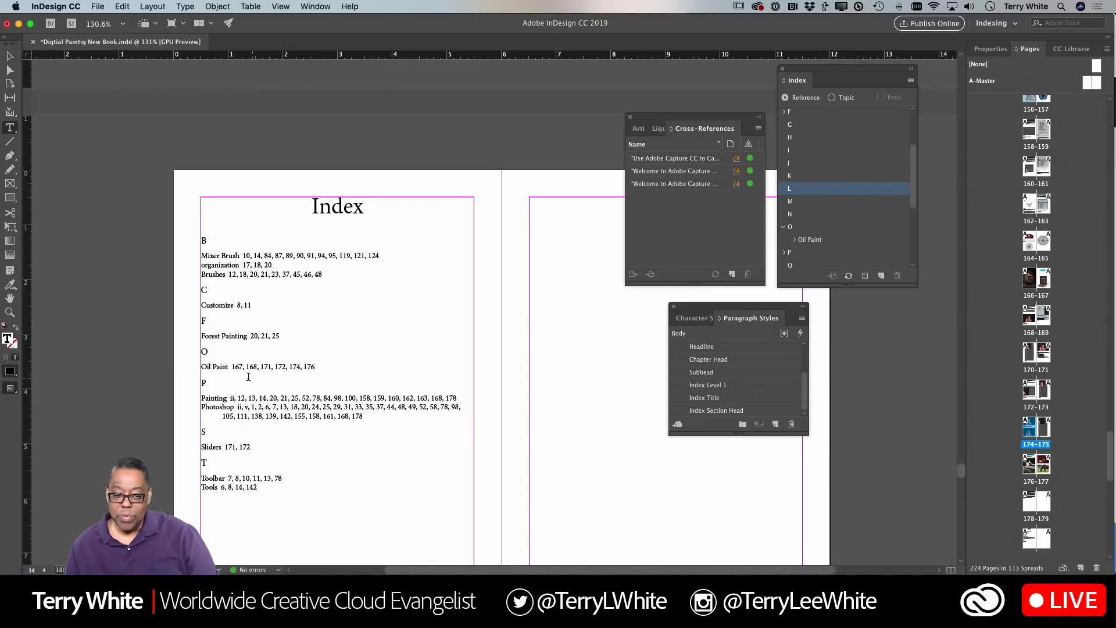
left_click(811, 242)
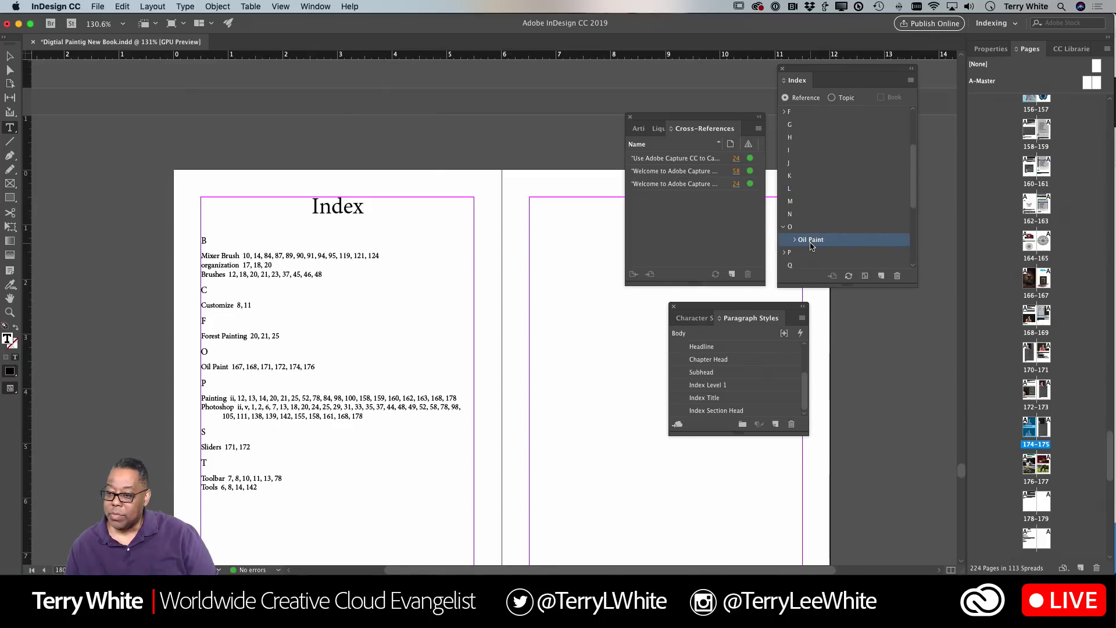
left_click(910, 80)
key("Escape")
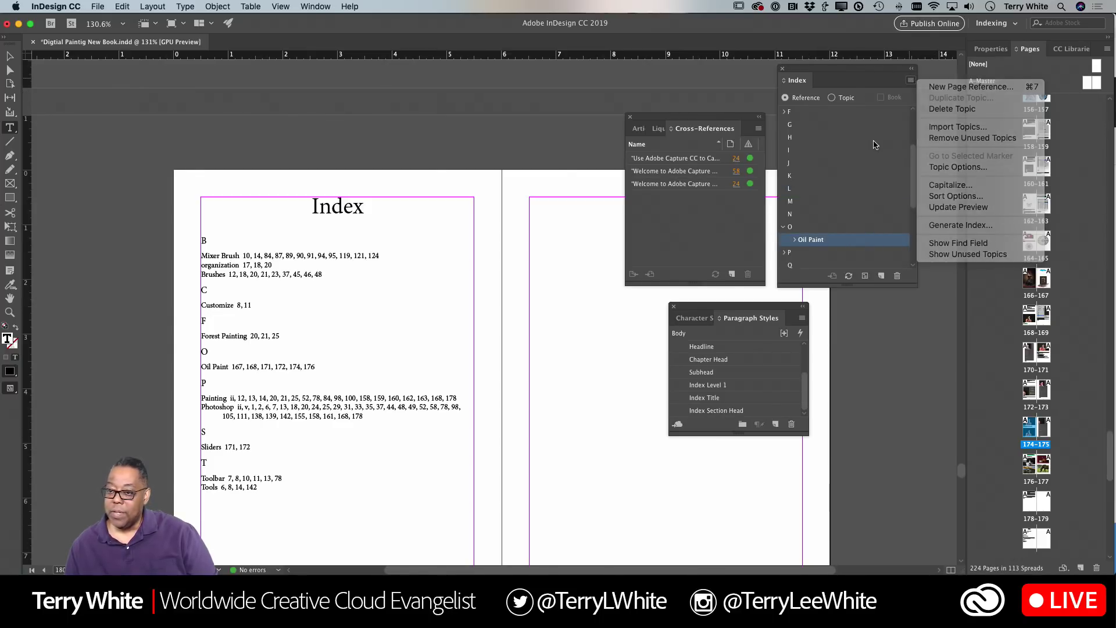
left_click_drag(228, 367, 201, 368)
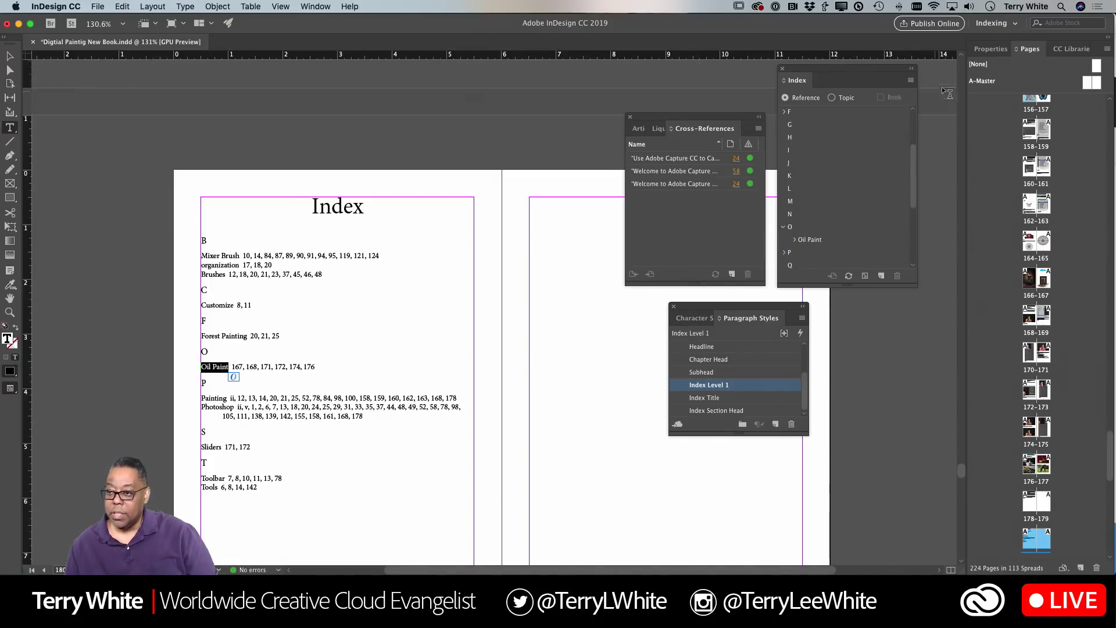
left_click(911, 82)
key("Escape")
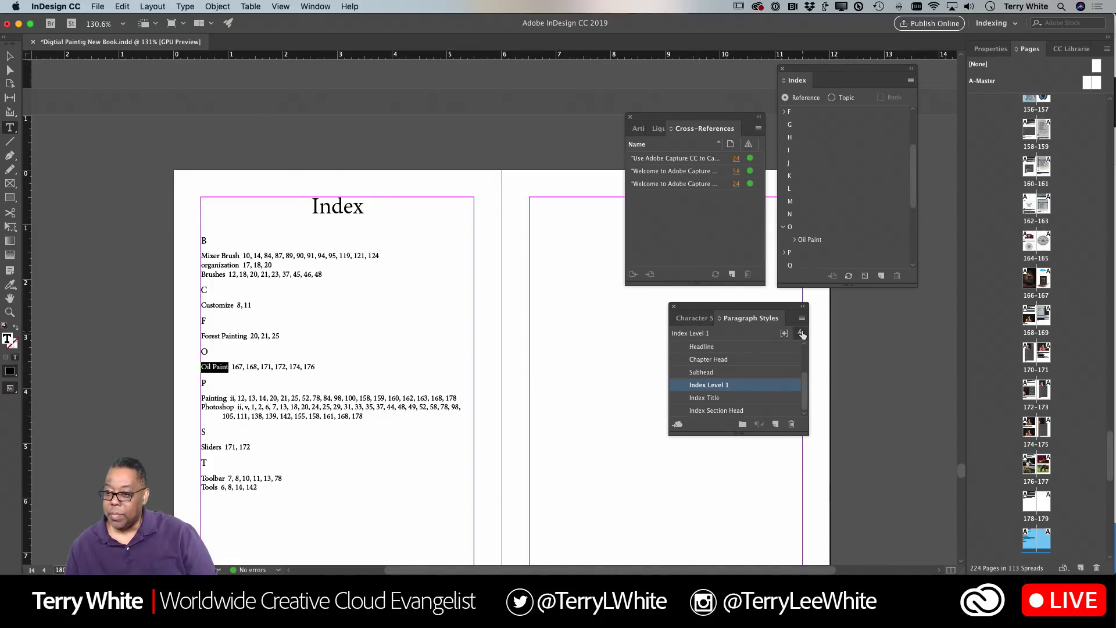
Step: Start a new index reference of type See with "Oil Paint" as topic level 1
left_click(224, 367)
left_click(229, 368)
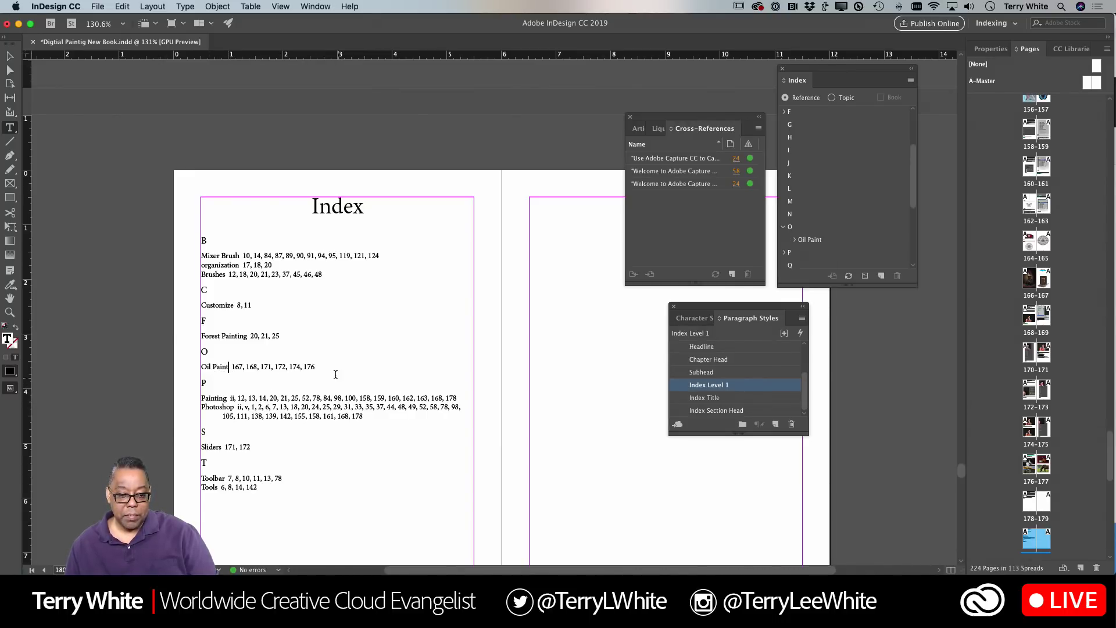
left_click(881, 277)
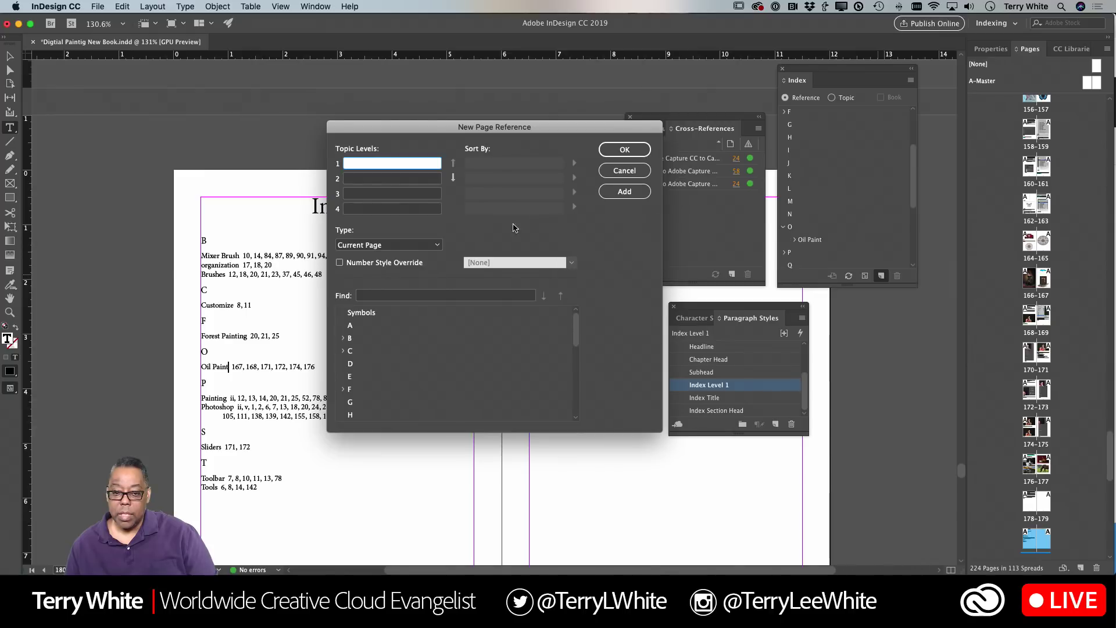
left_click(438, 245)
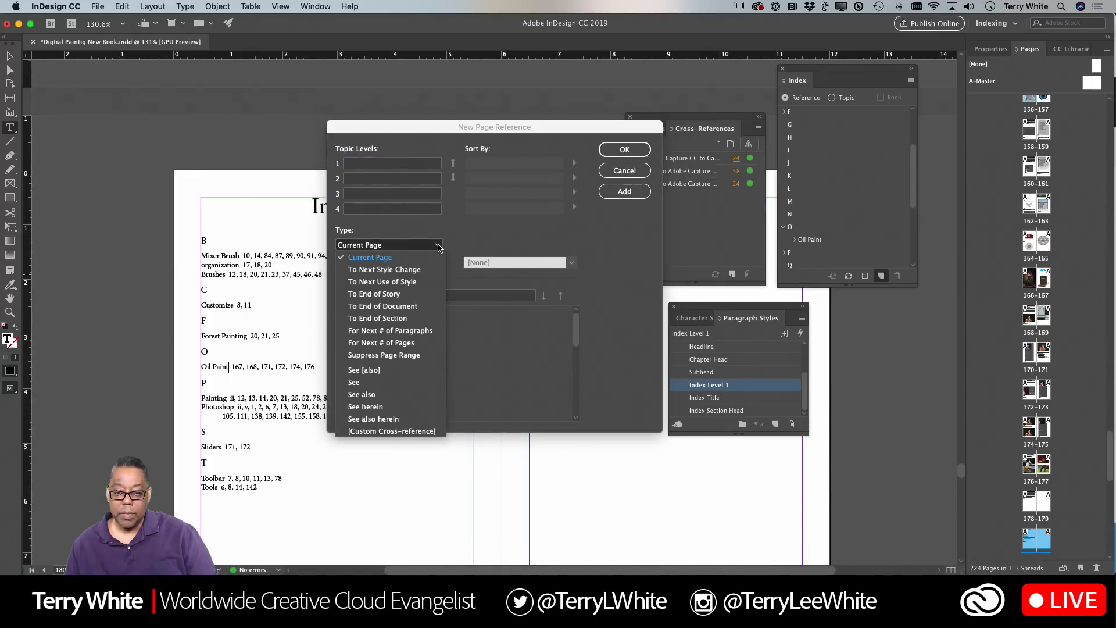
left_click(382, 381)
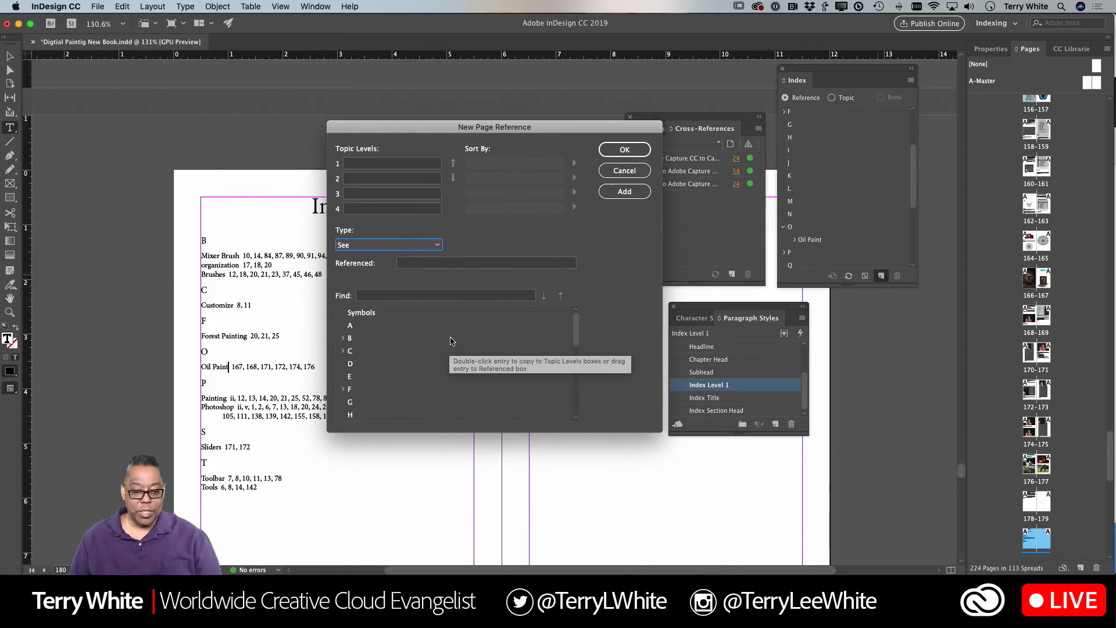
left_click(373, 163)
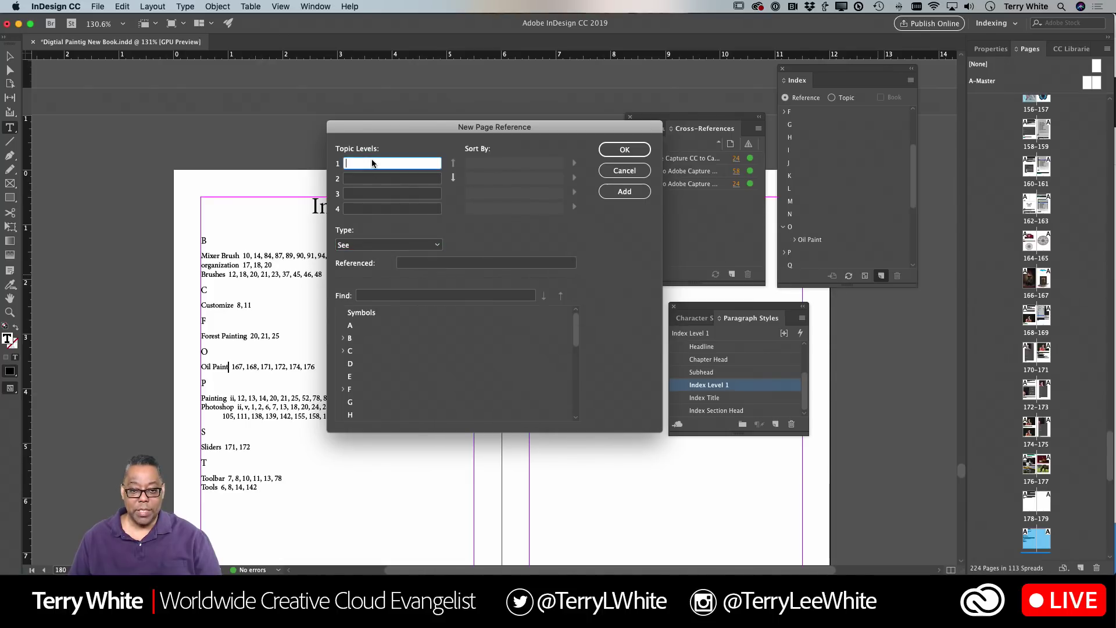
type("Oil")
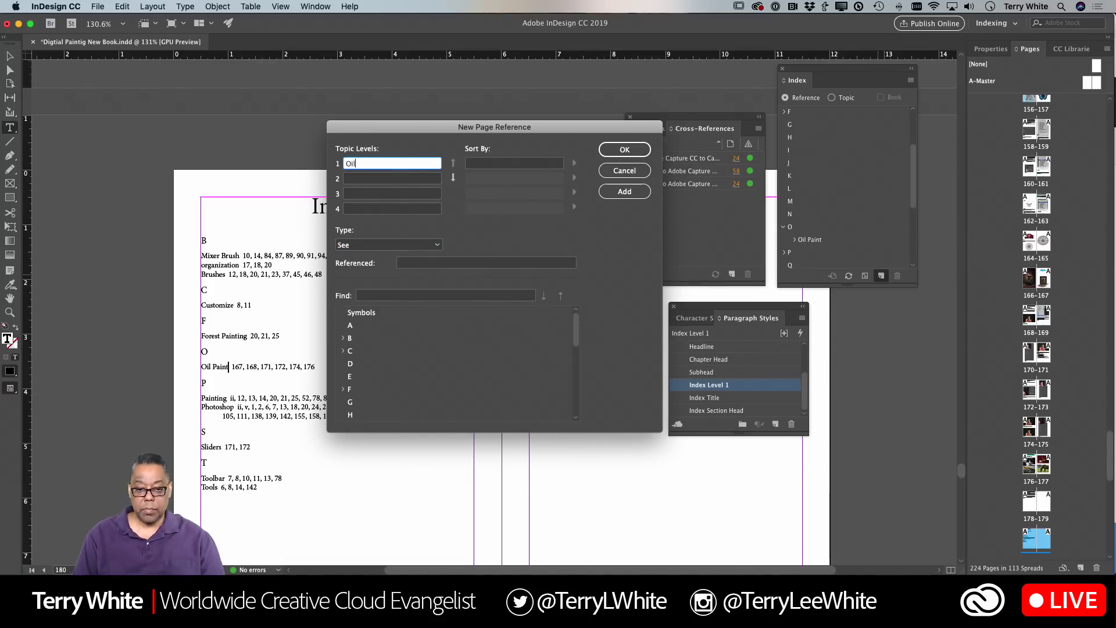
type(" Paint")
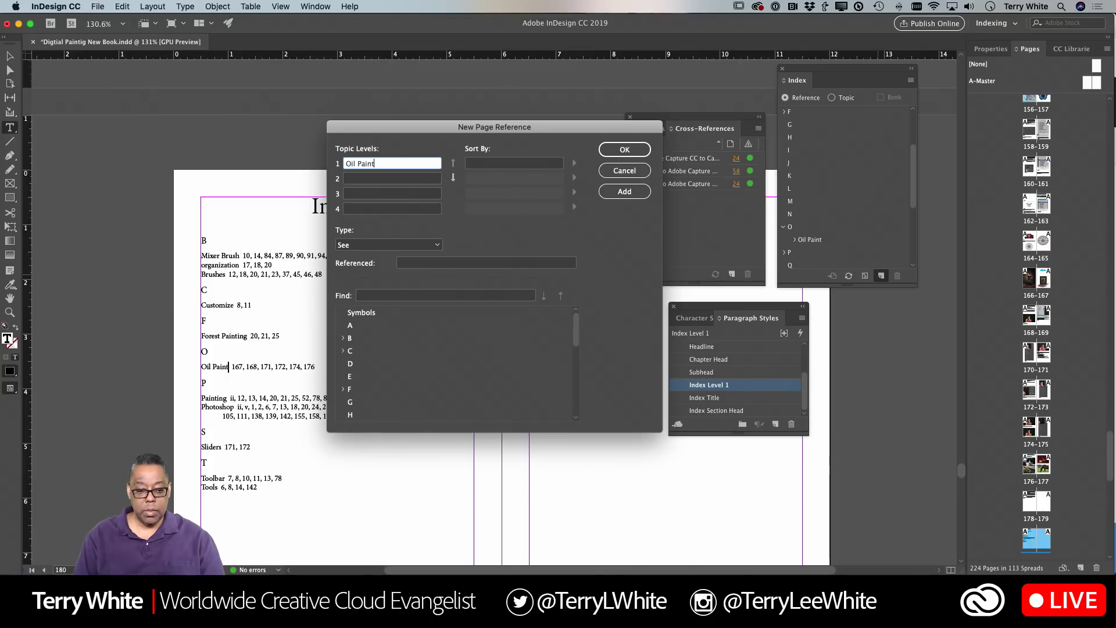
Step: Make Painting the referenced topic, change the reference type to See also, and add the entry to the index
scroll(352, 394, "down", 3)
scroll(356, 401, "down", 3)
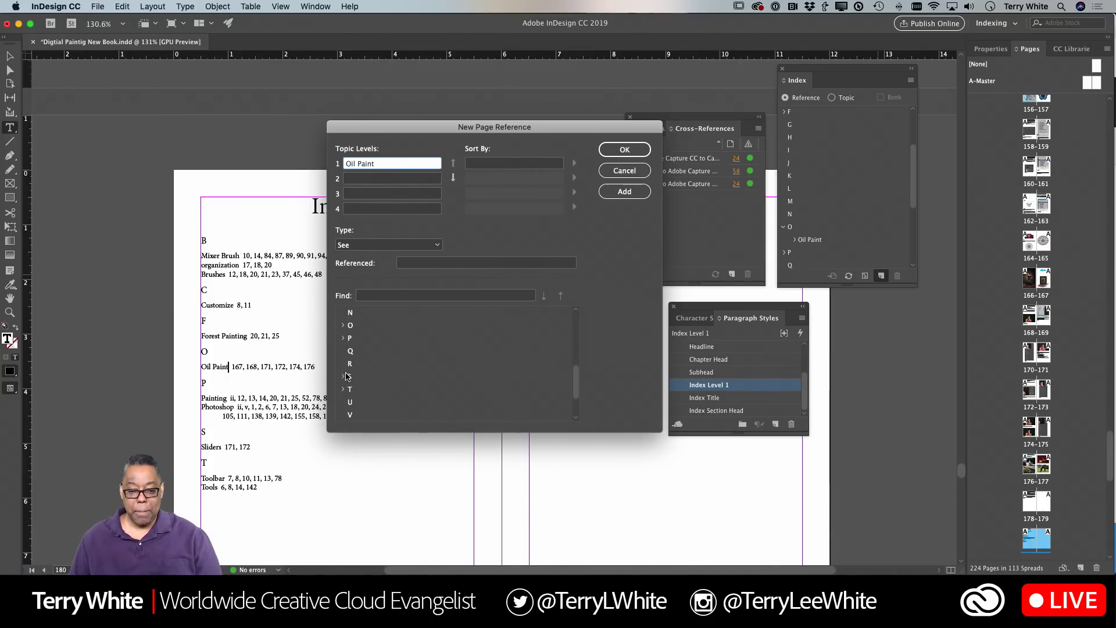
left_click(344, 339)
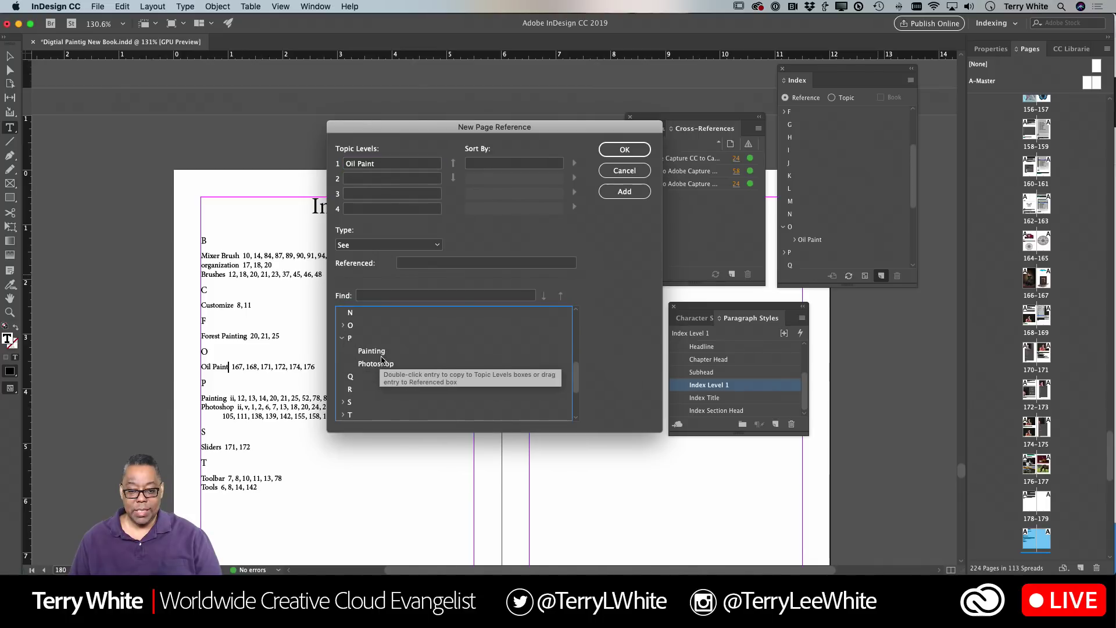
left_click_drag(377, 352, 436, 264)
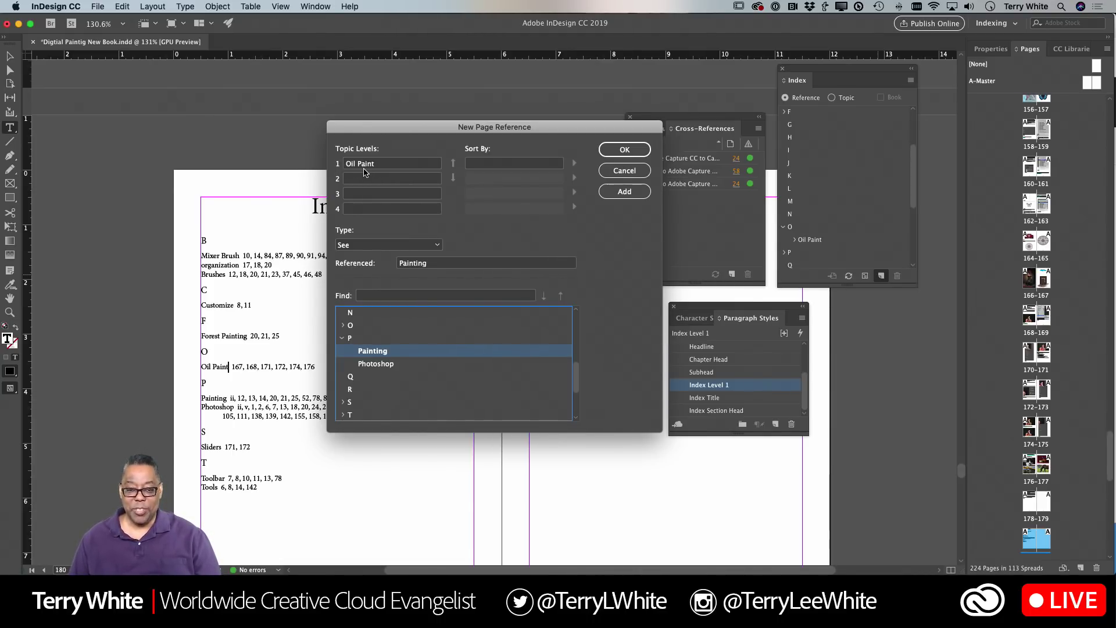
left_click(357, 246)
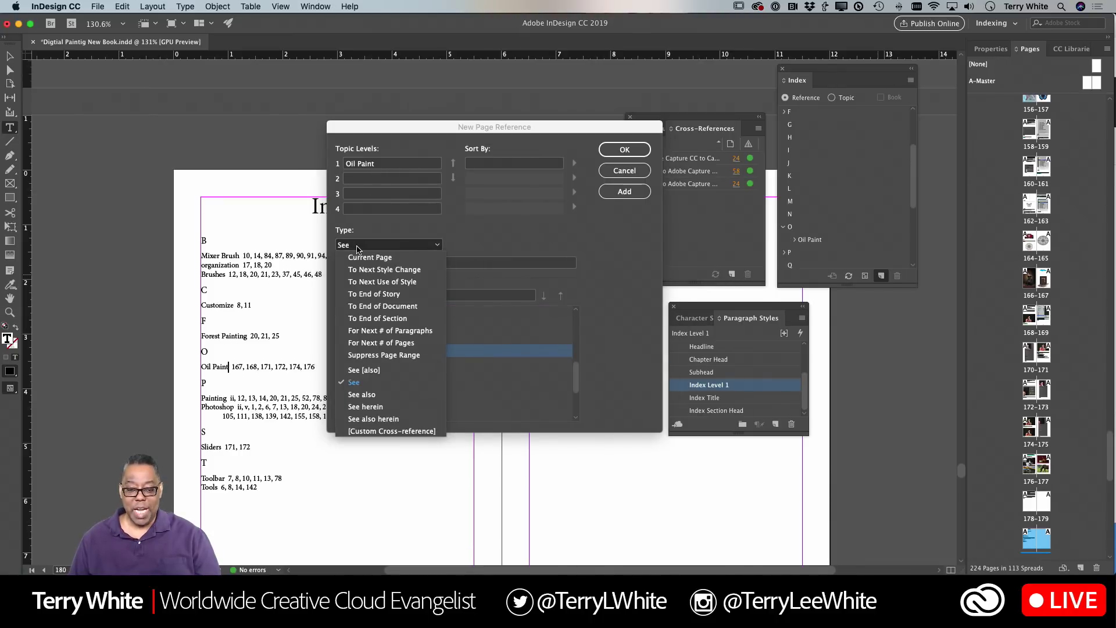
left_click(375, 394)
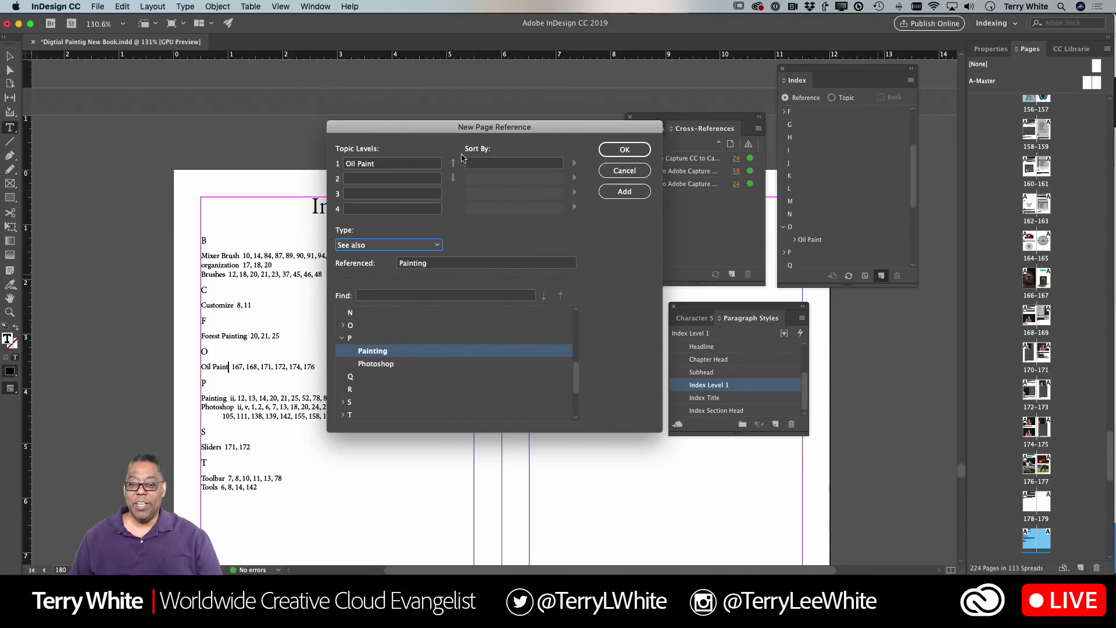
left_click(622, 191)
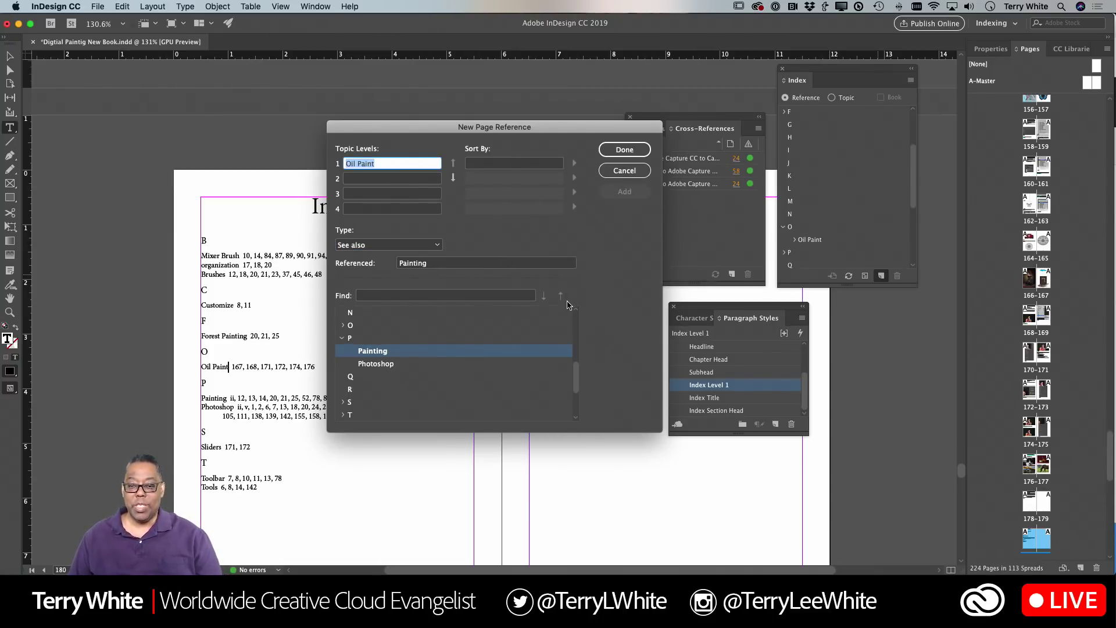
left_click(634, 150)
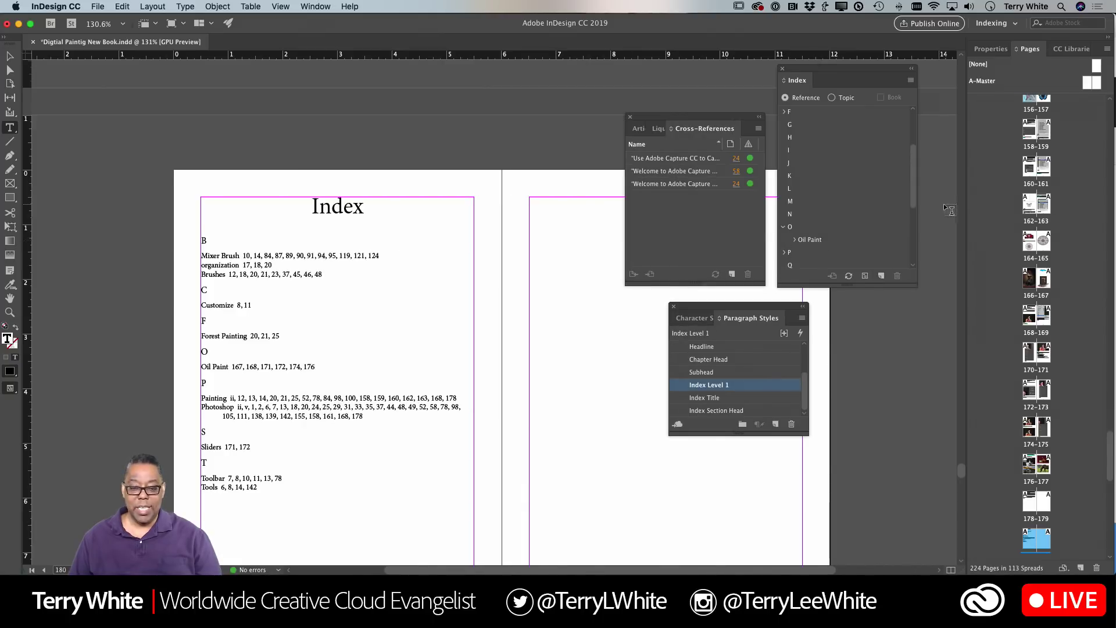
Step: Regenerate the index titled "Index" with the Index Title style, replacing the existing one
left_click(872, 276)
left_click(667, 148)
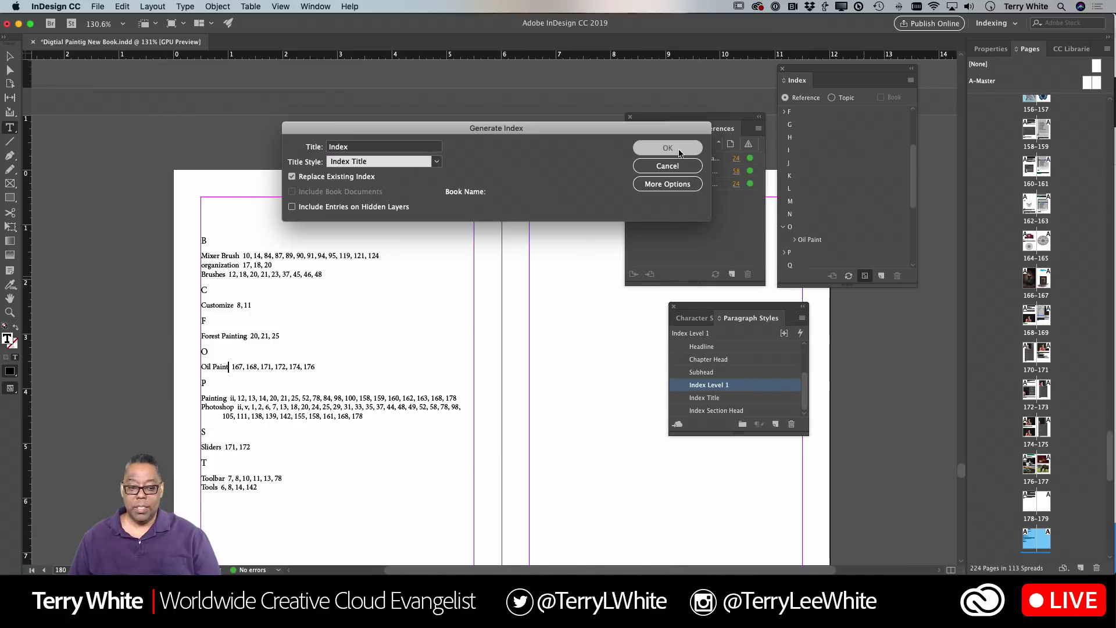